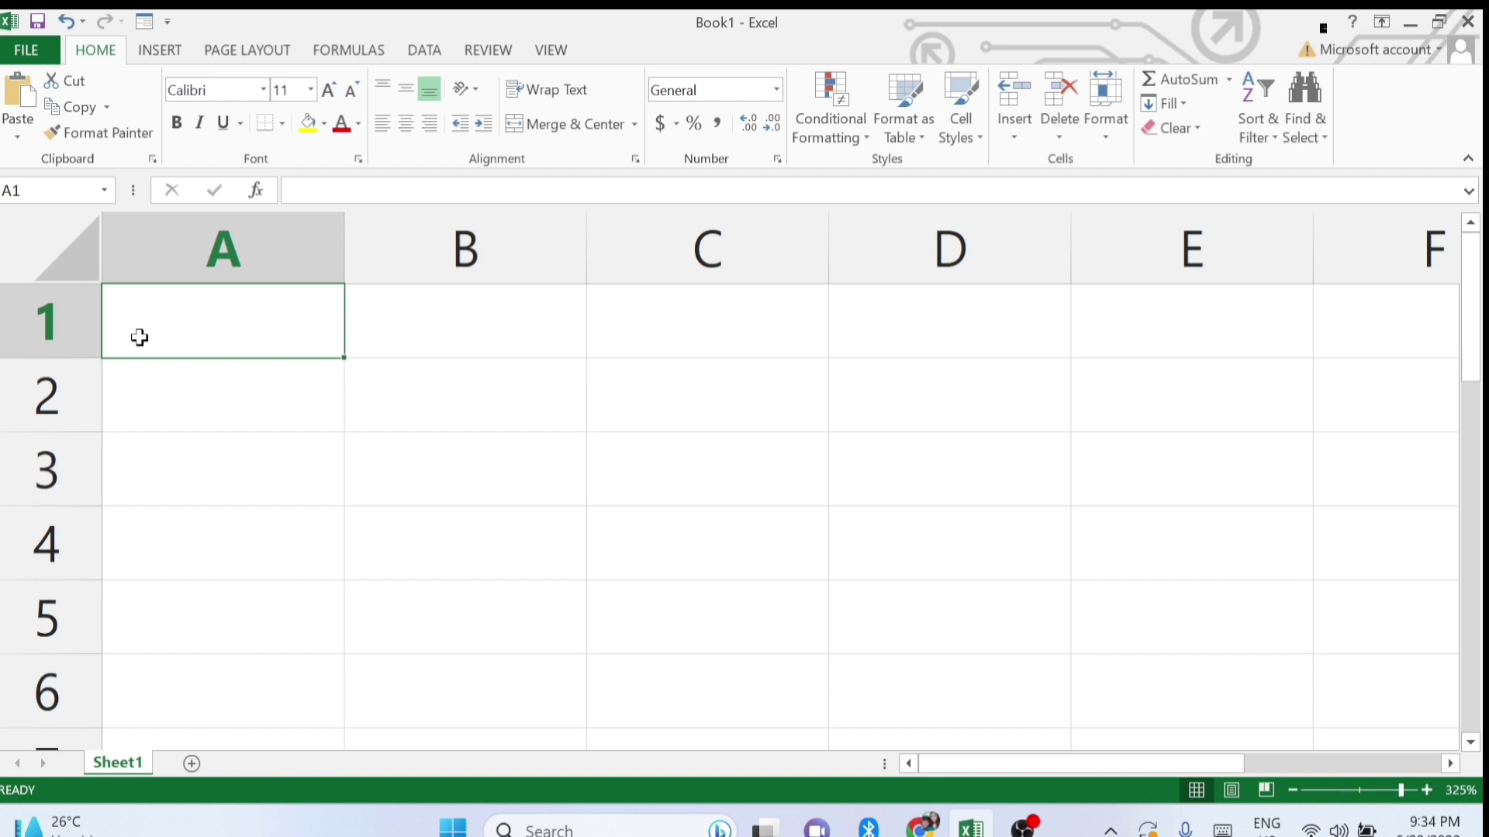
# Enter =TODAY() in A1 so it shows today's date, 6/20/2023.
pyautogui.write('=t')
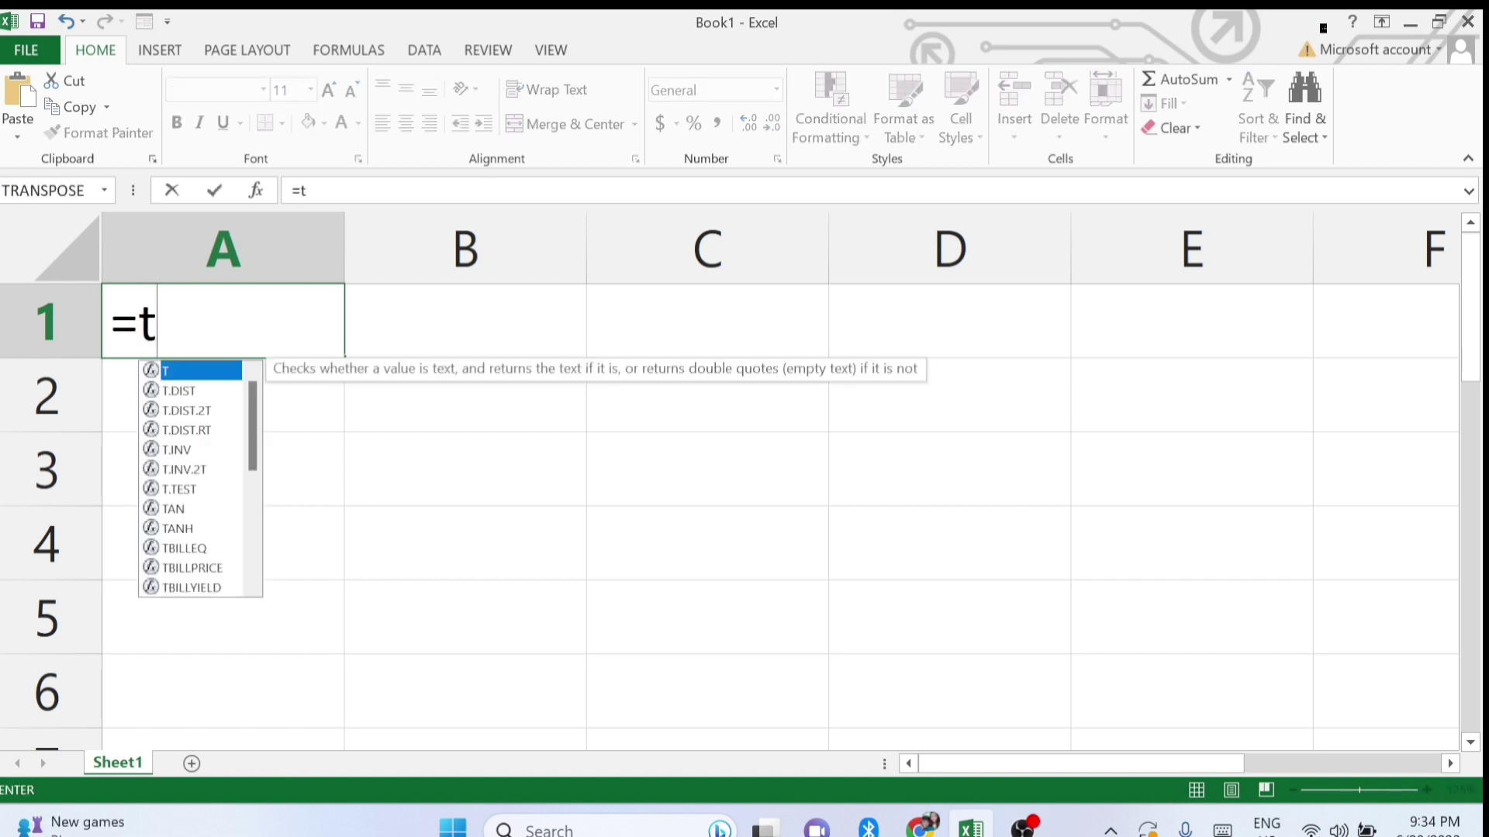
pyautogui.write('oday')
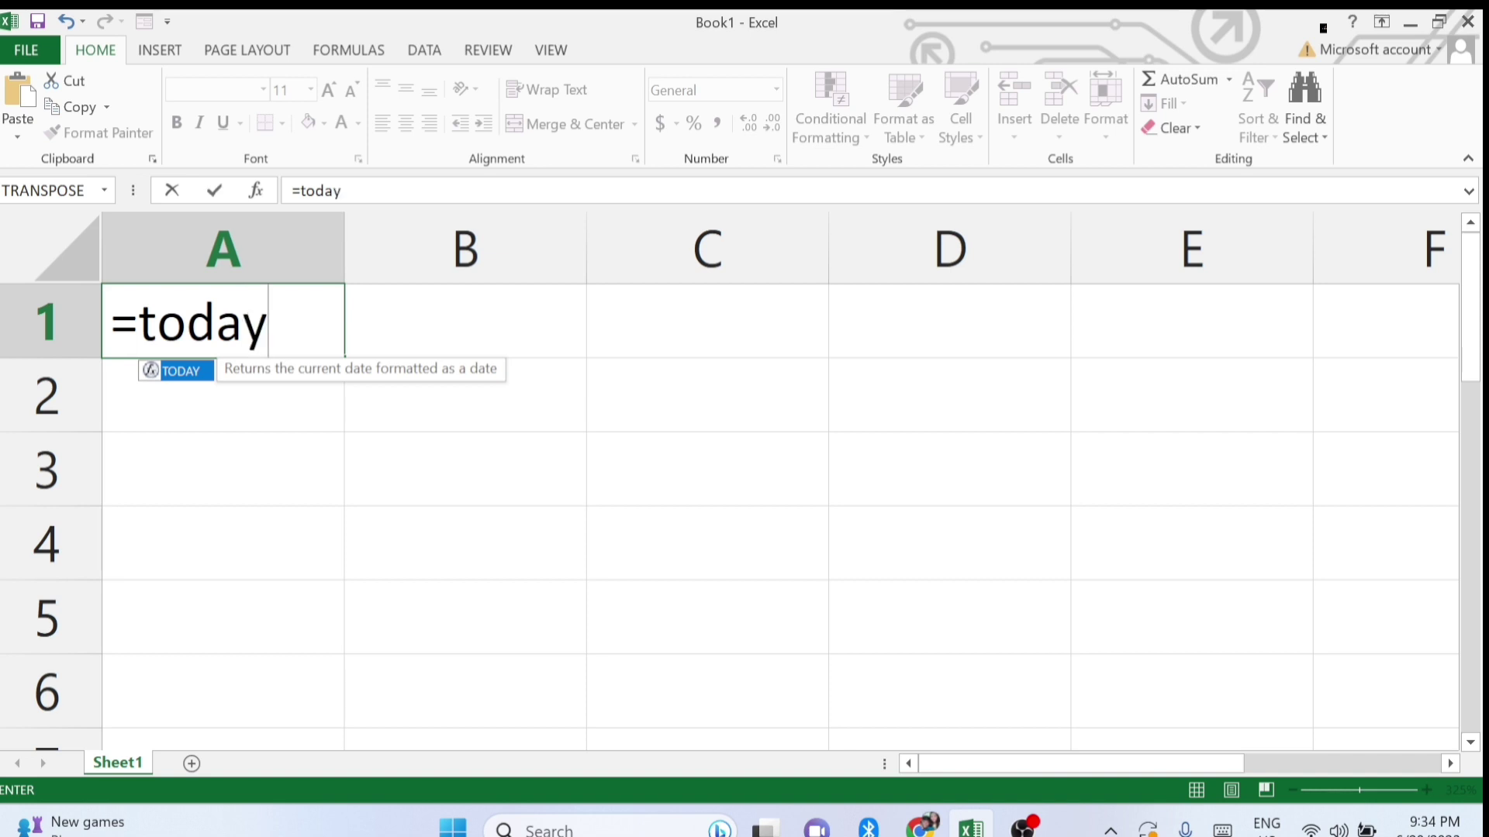
pyautogui.write('()')
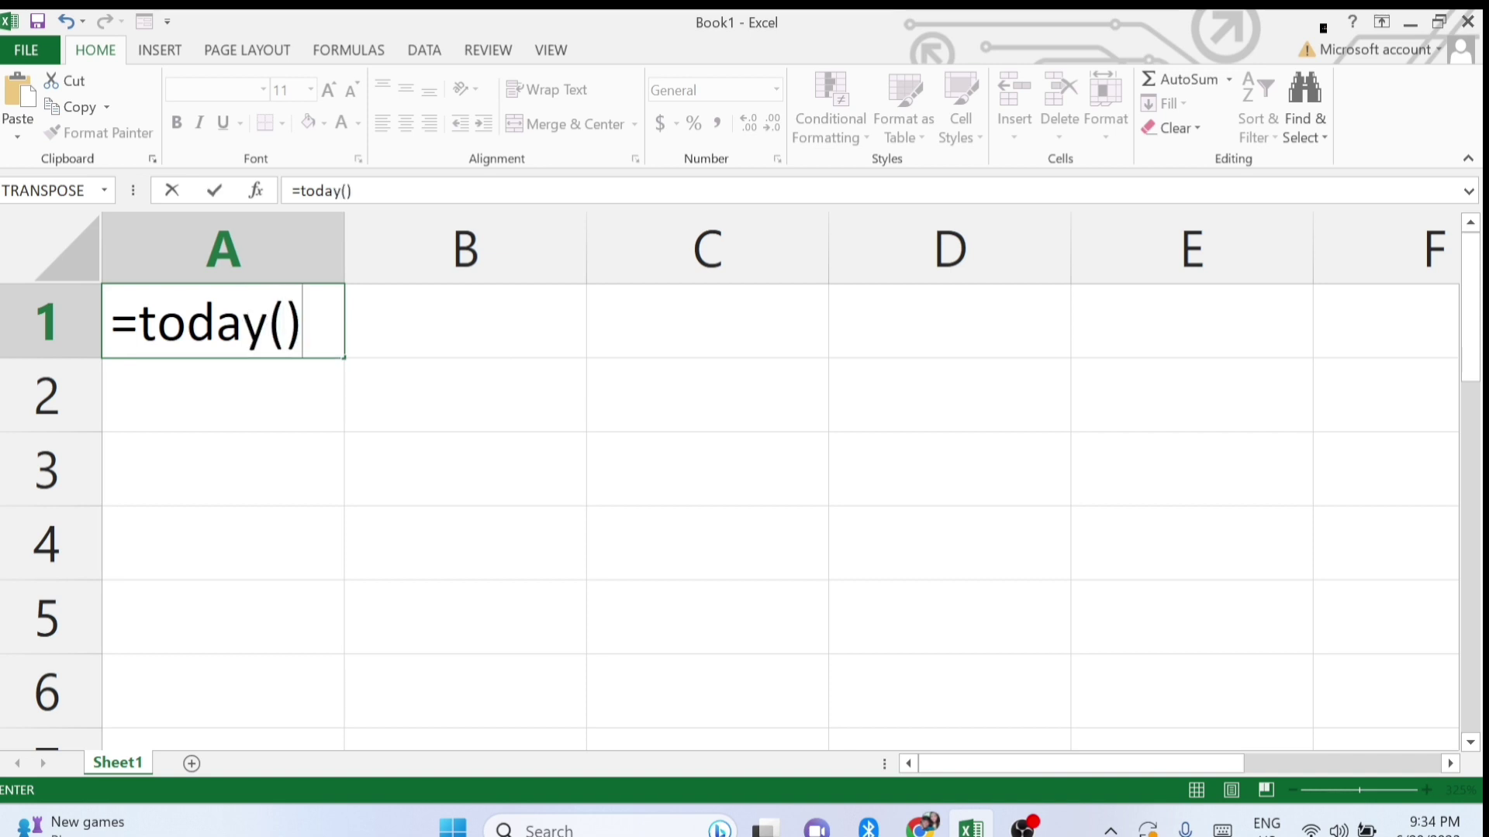
pyautogui.press('Return')
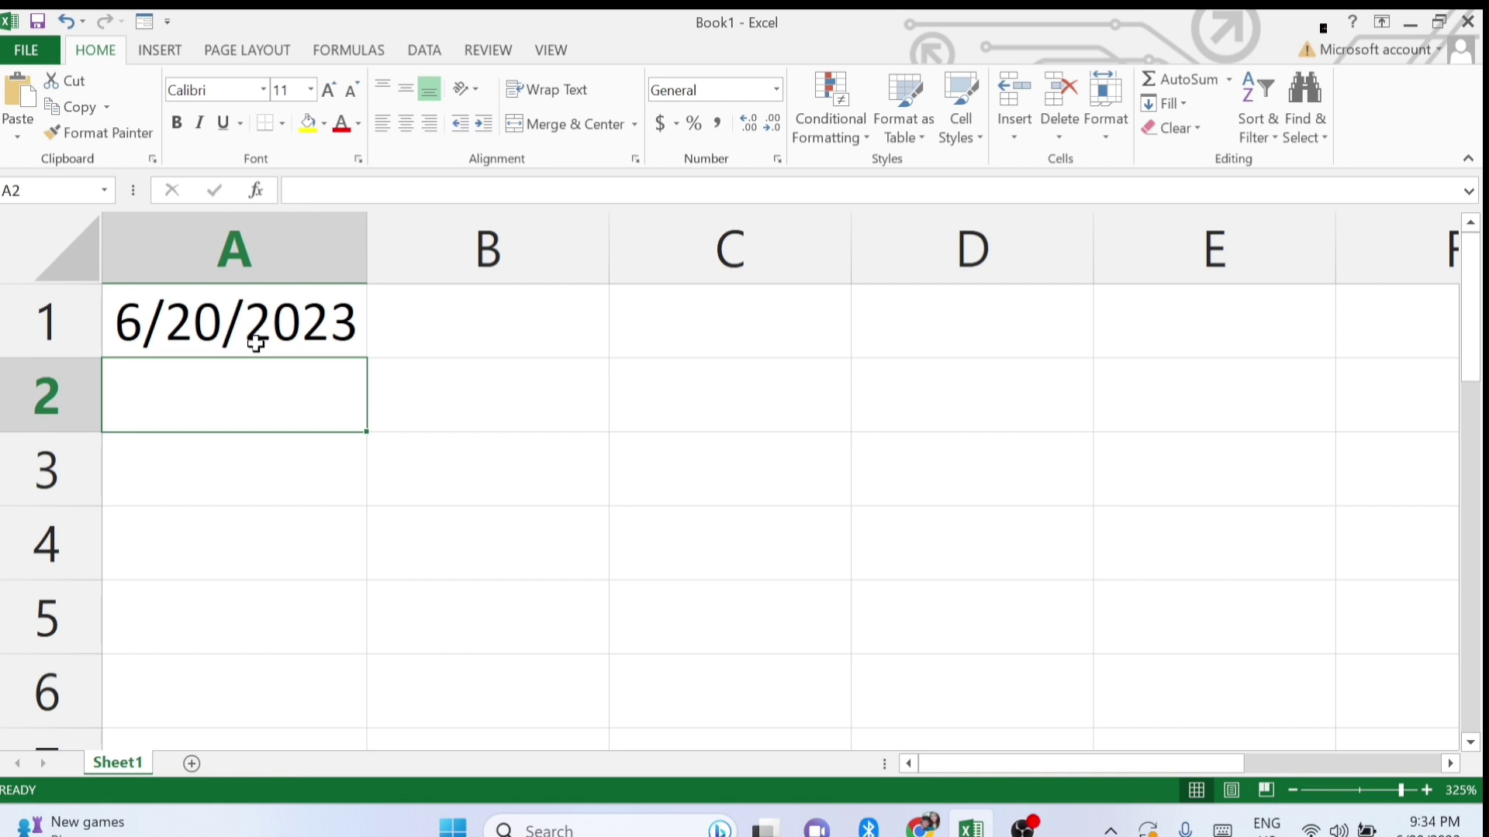
# Enter =NOW() in A2 to show 6/20/2023 21:35, check it, then select A3.
pyautogui.write('=now')
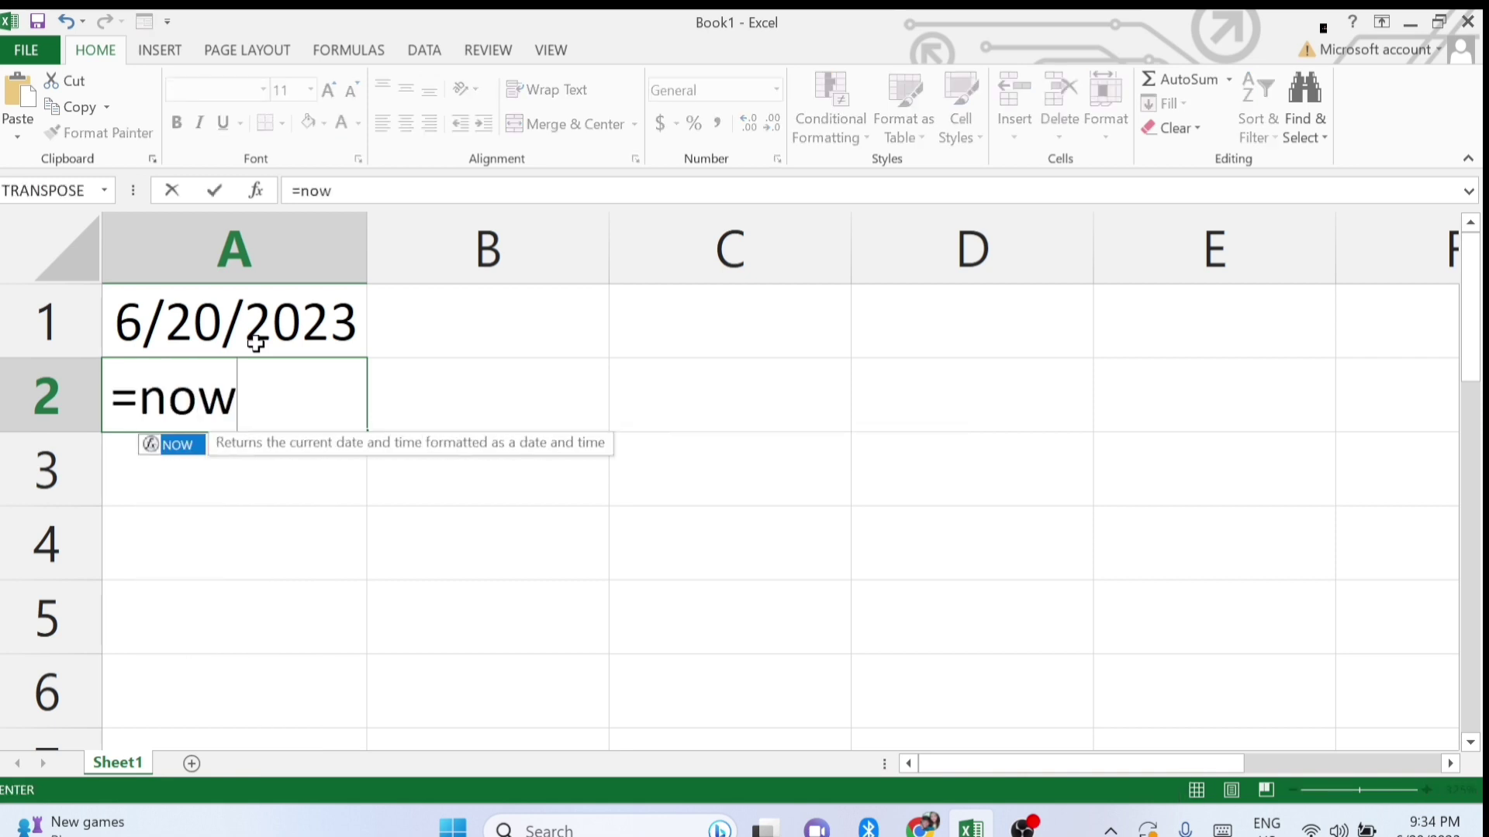
pyautogui.write('()')
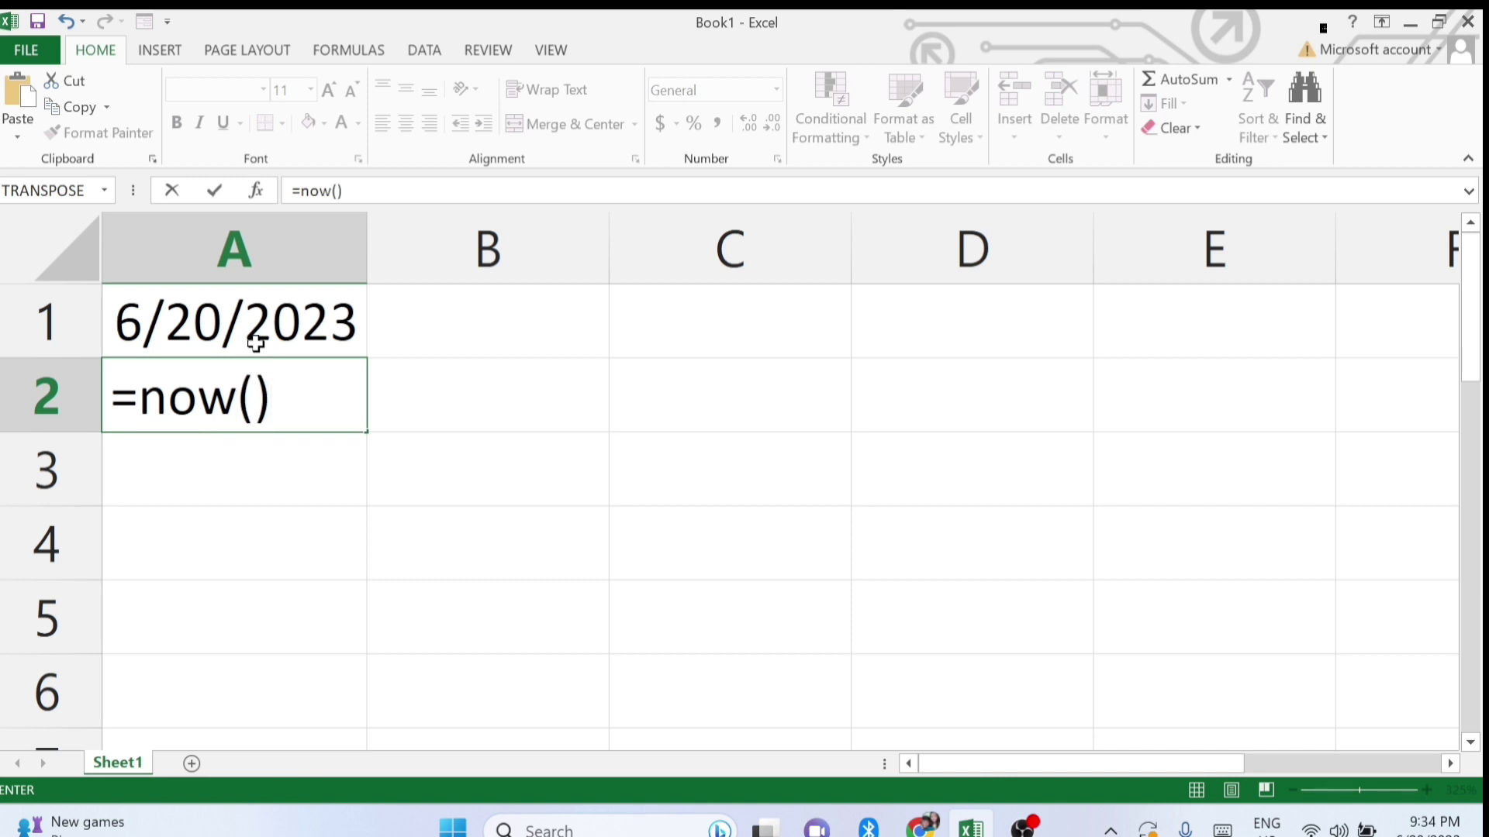
pyautogui.press('Return')
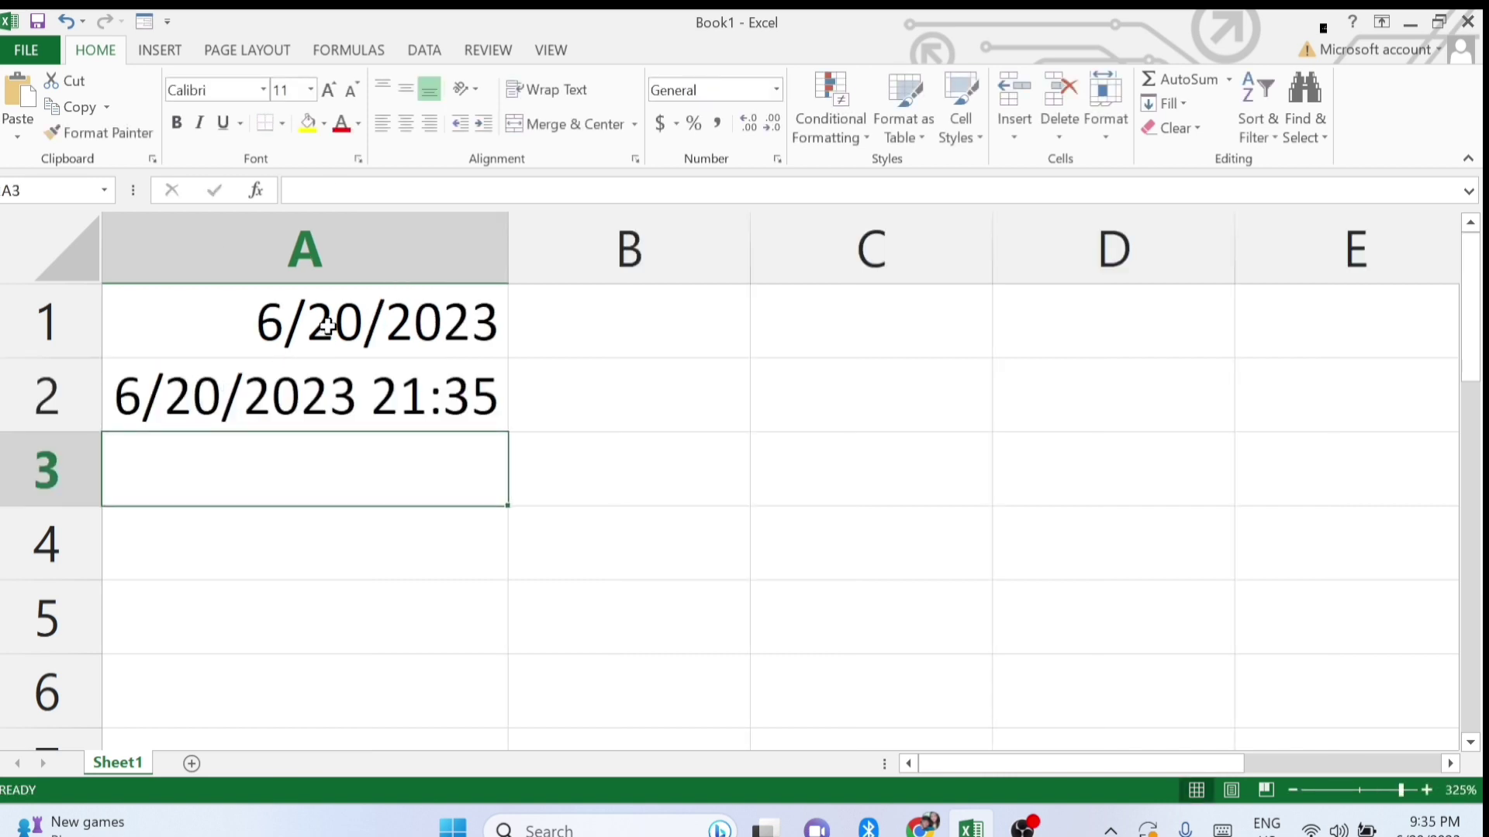
pyautogui.click(415, 397)
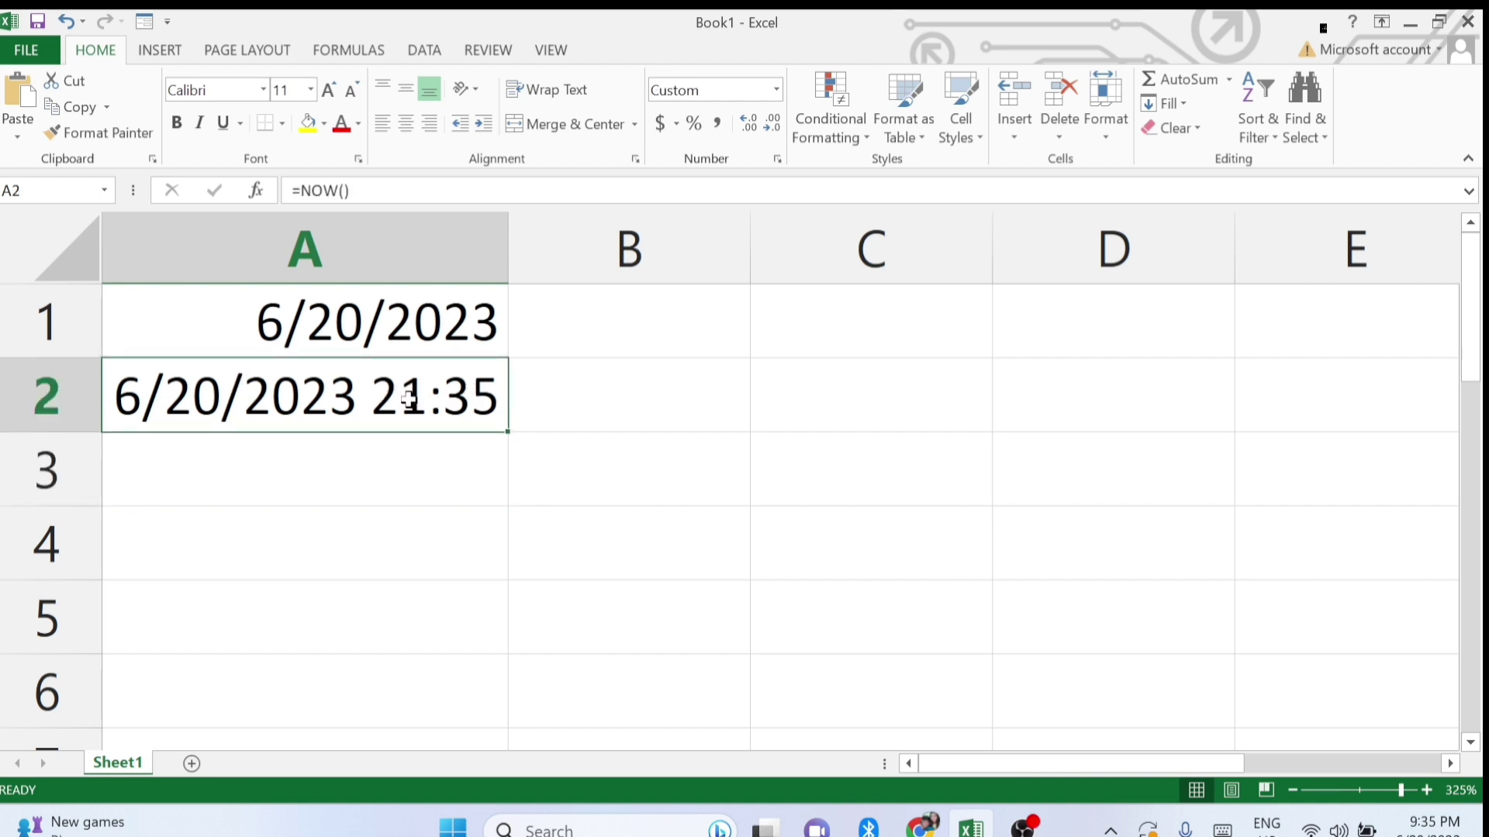
pyautogui.click(396, 478)
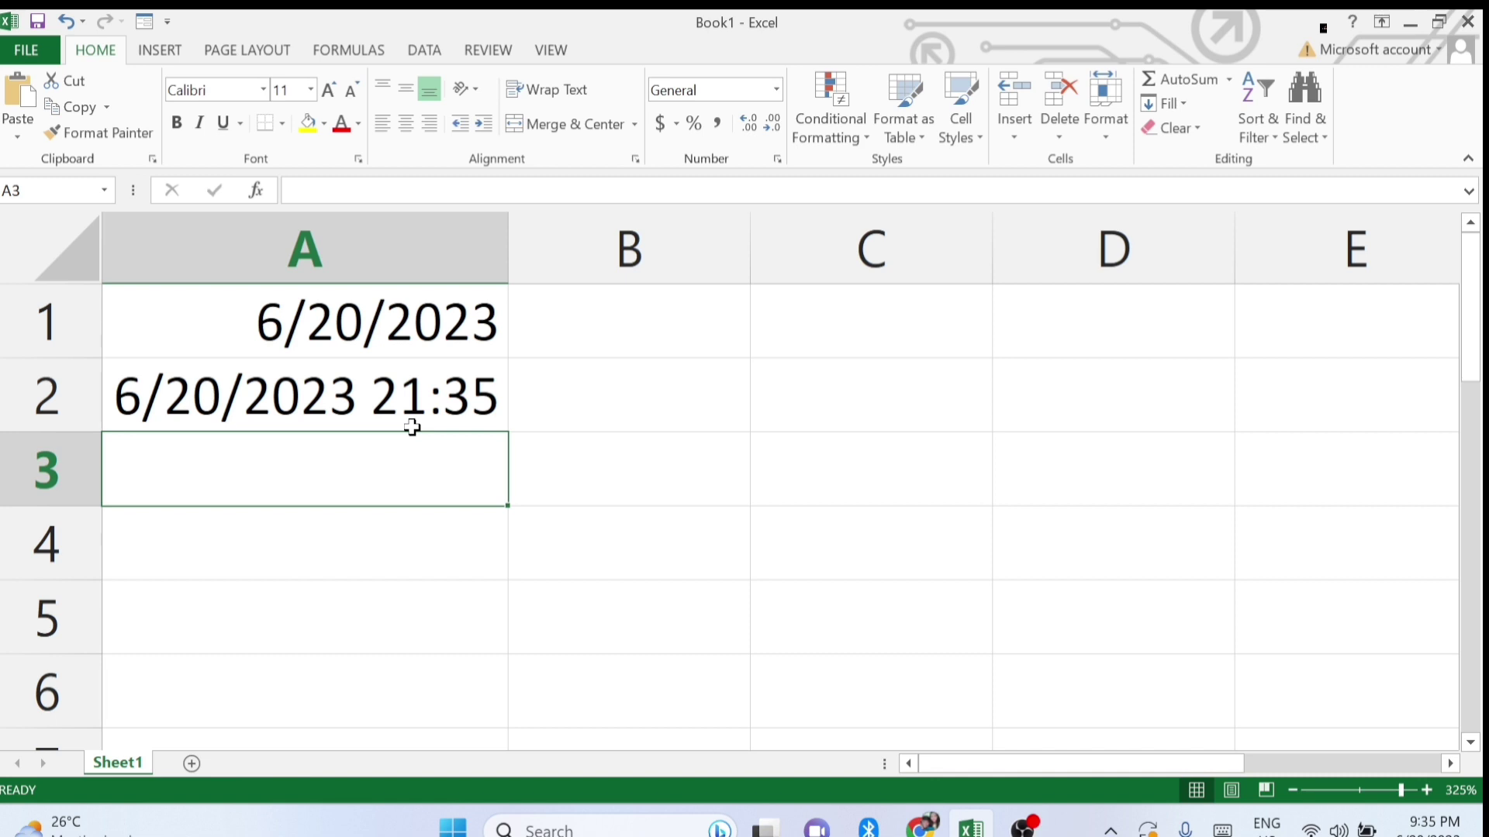
# Enter =DATE(YEAR(NOW())-100,MONTH(NOW()),DAY(NOW())) in A3 to show 6/20/1923.
pyautogui.write('=dat')
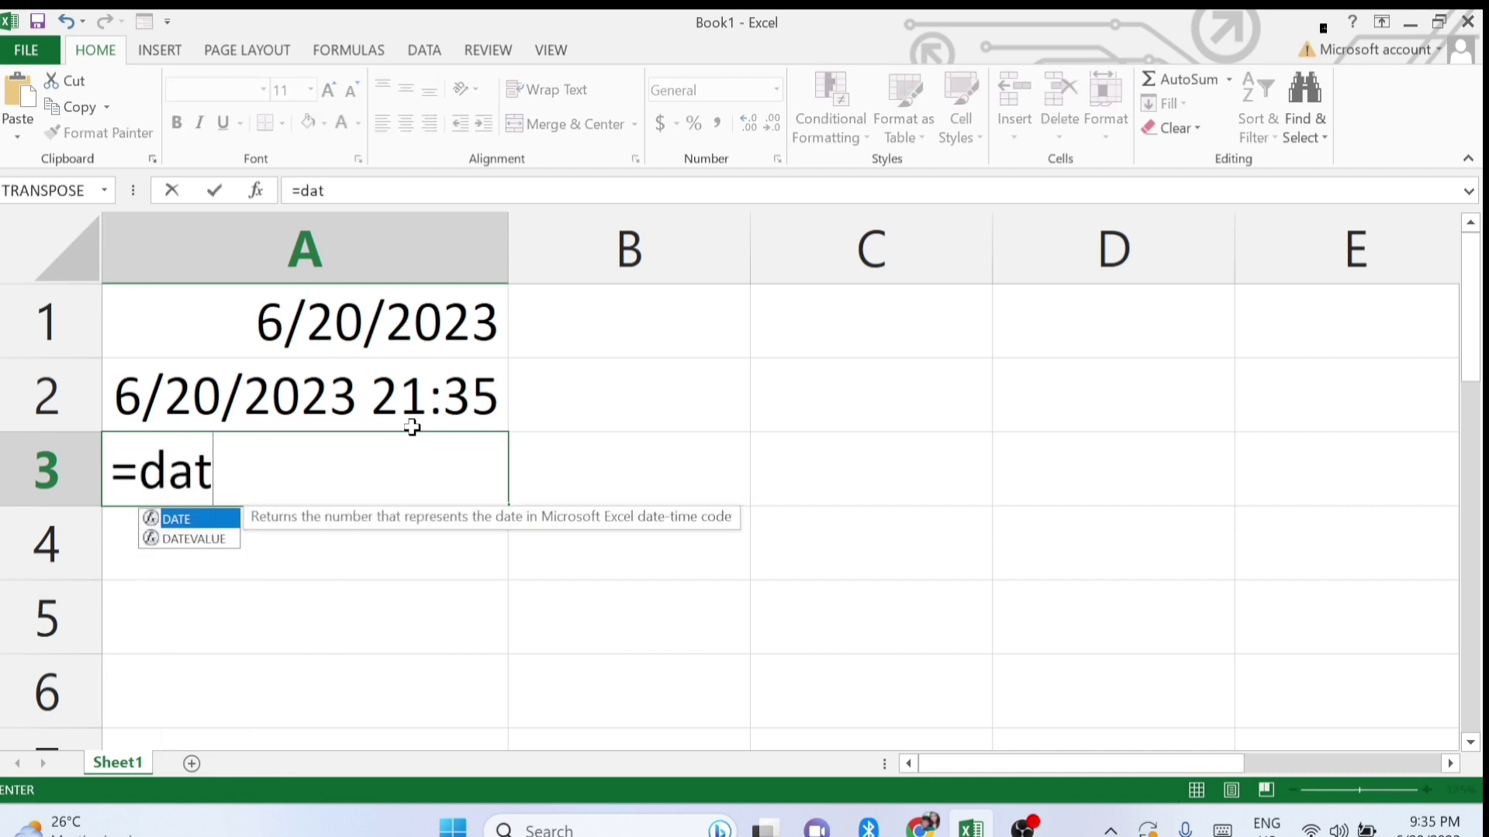
pyautogui.write('e(')
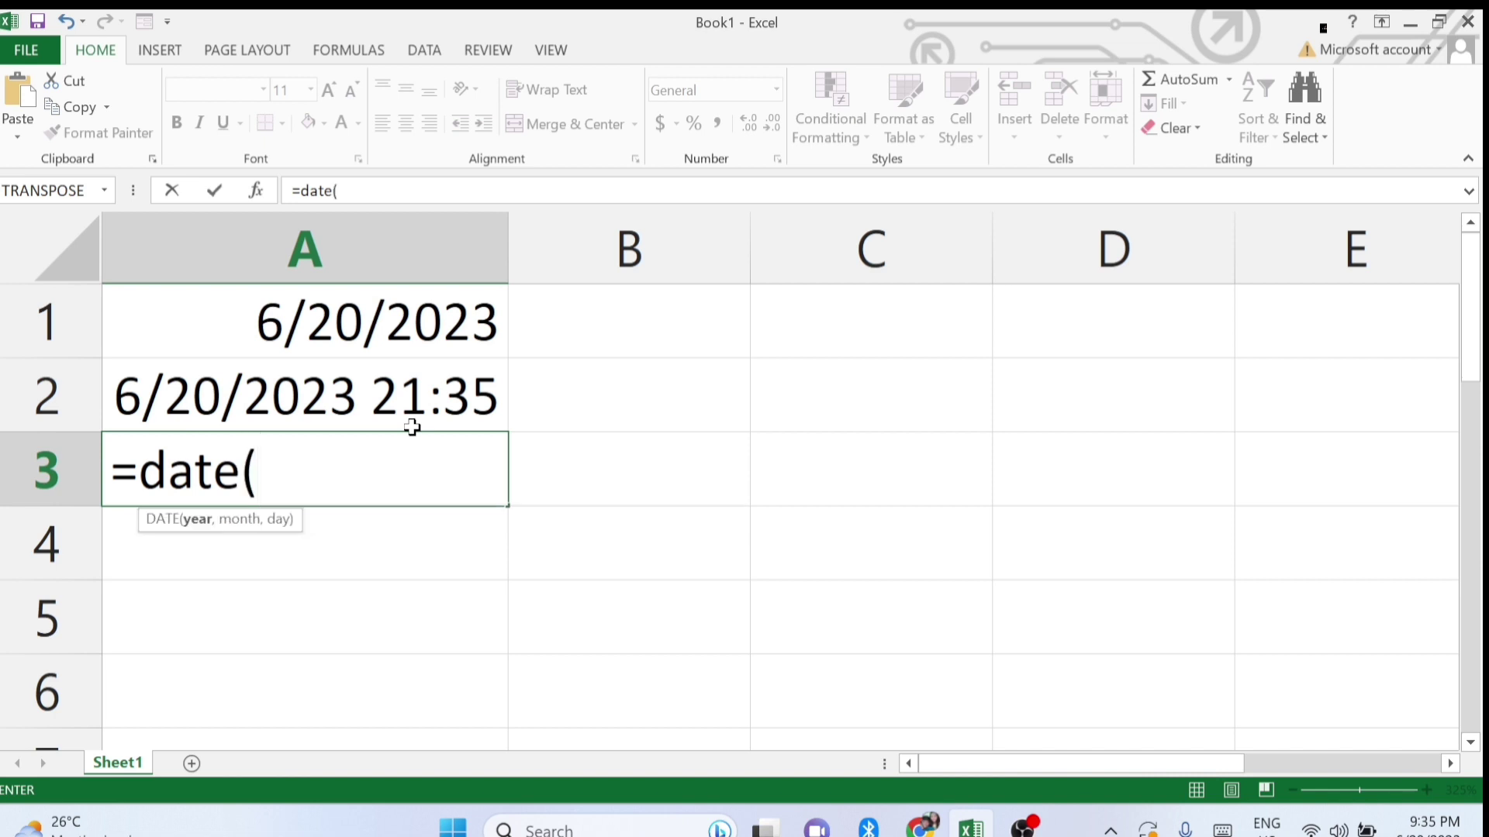
pyautogui.write('year')
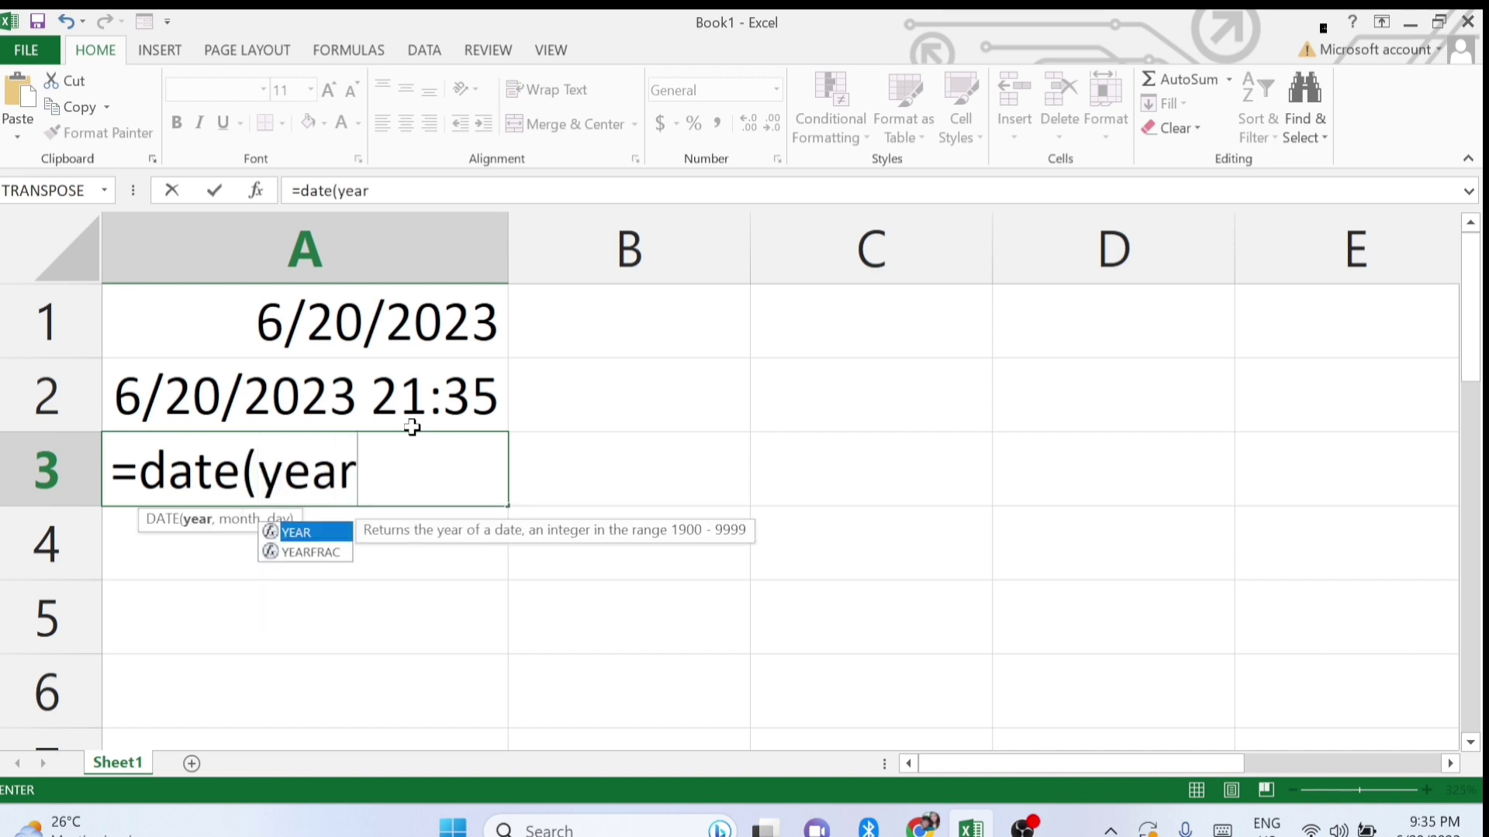
pyautogui.write('(')
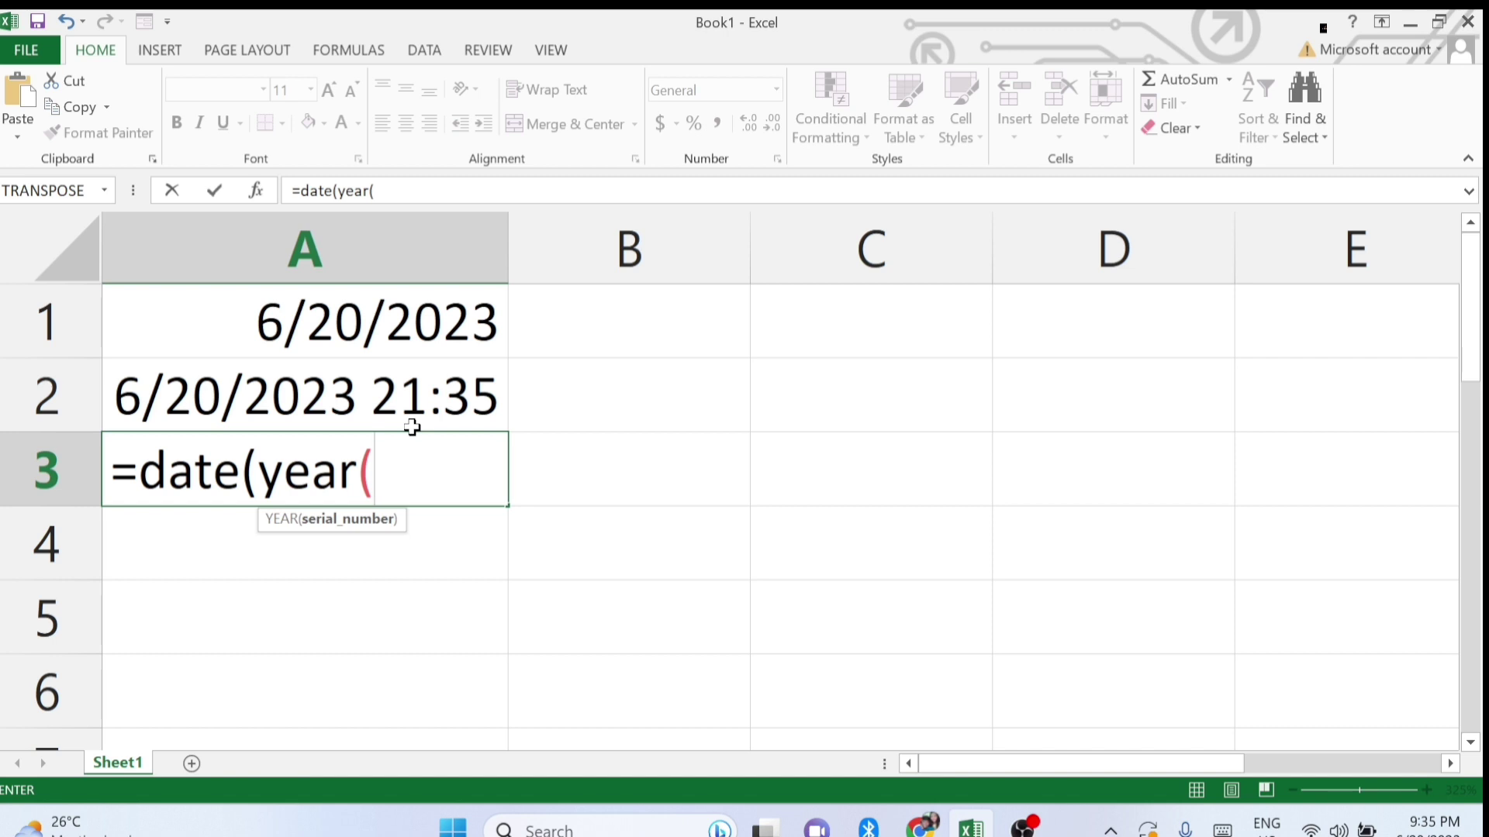
pyautogui.write('now')
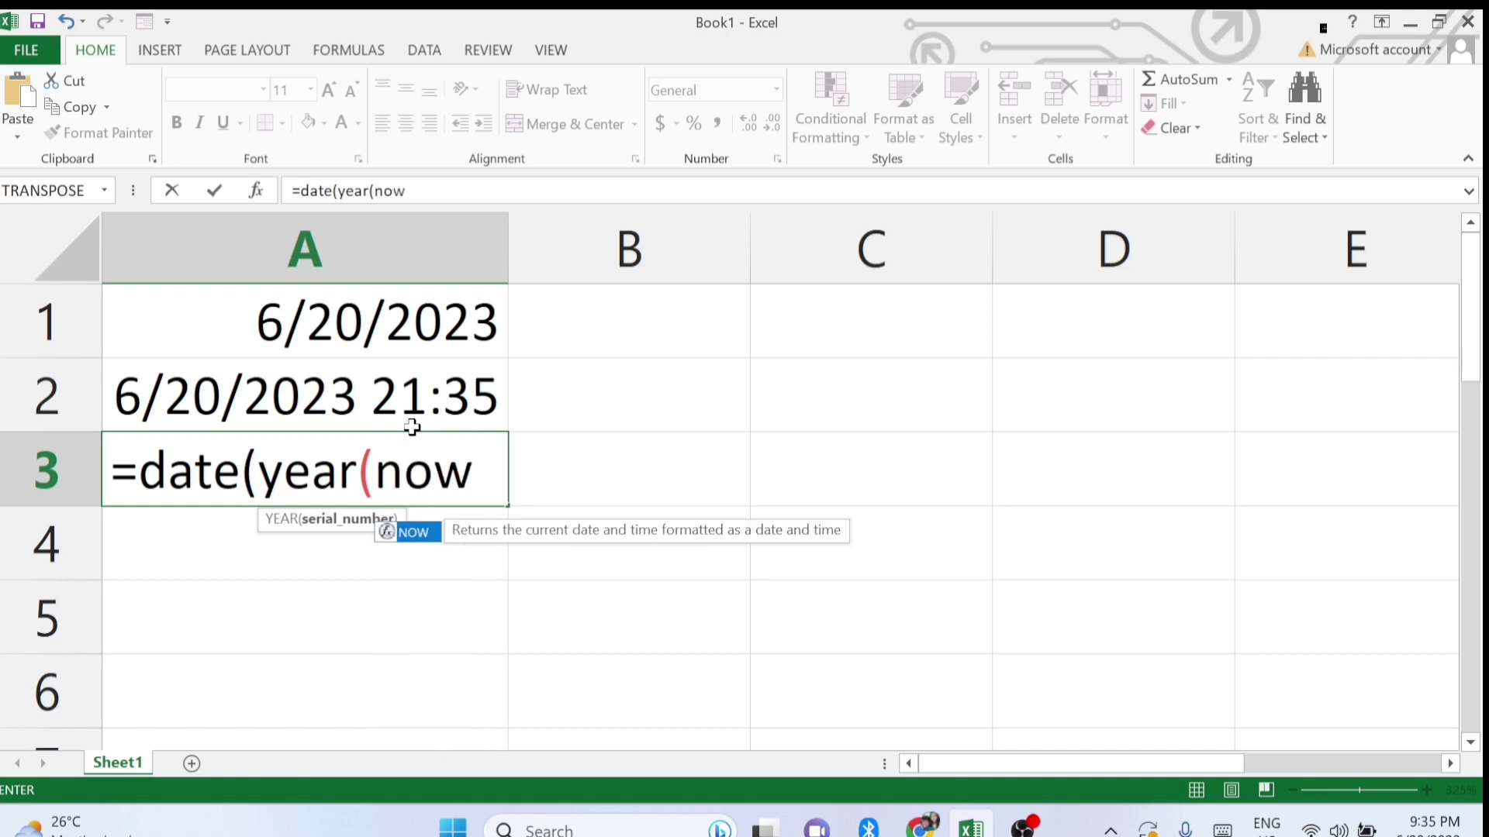
pyautogui.write('())')
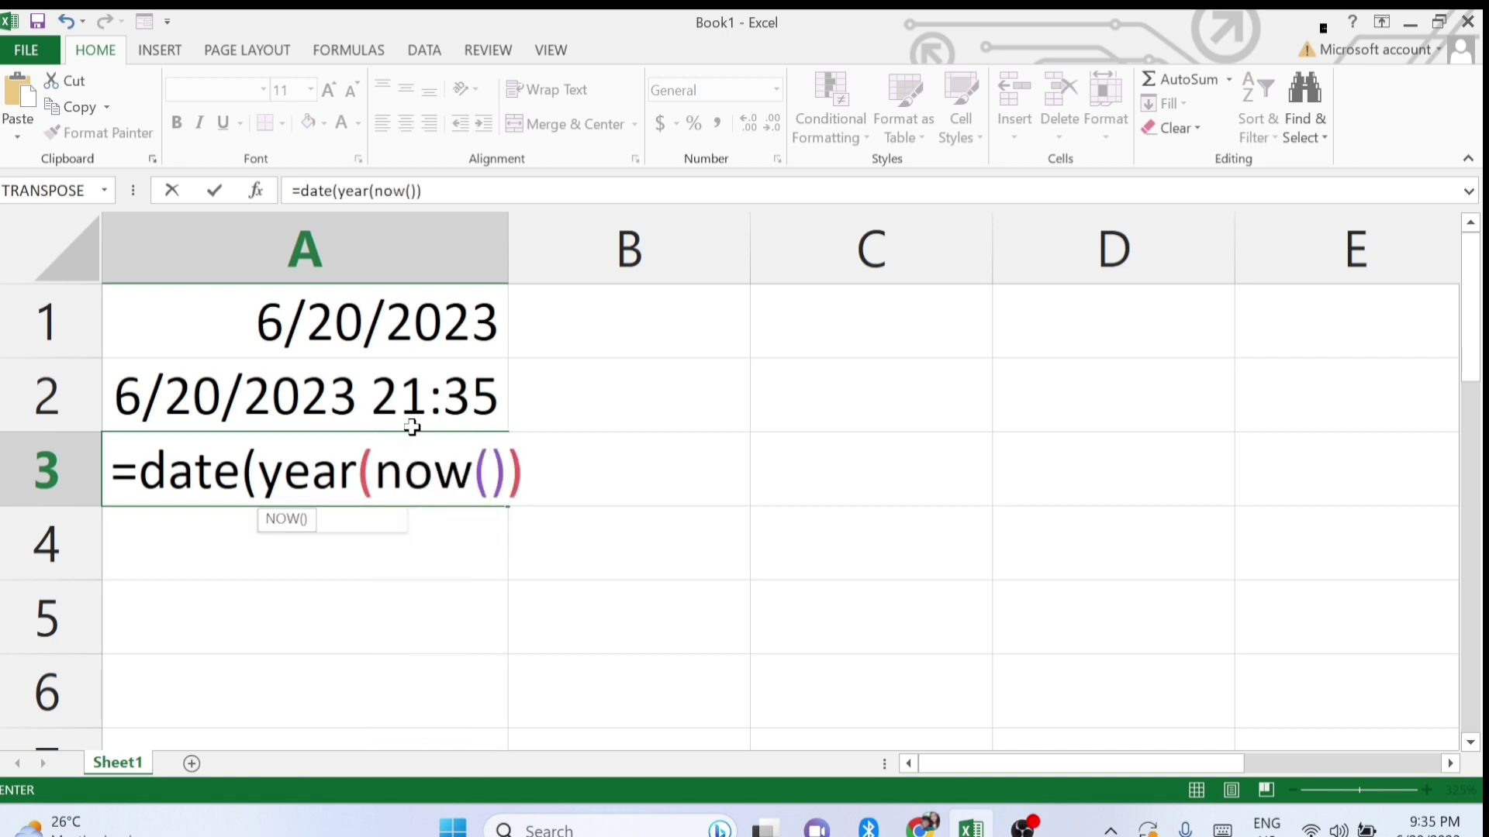
pyautogui.write('-')
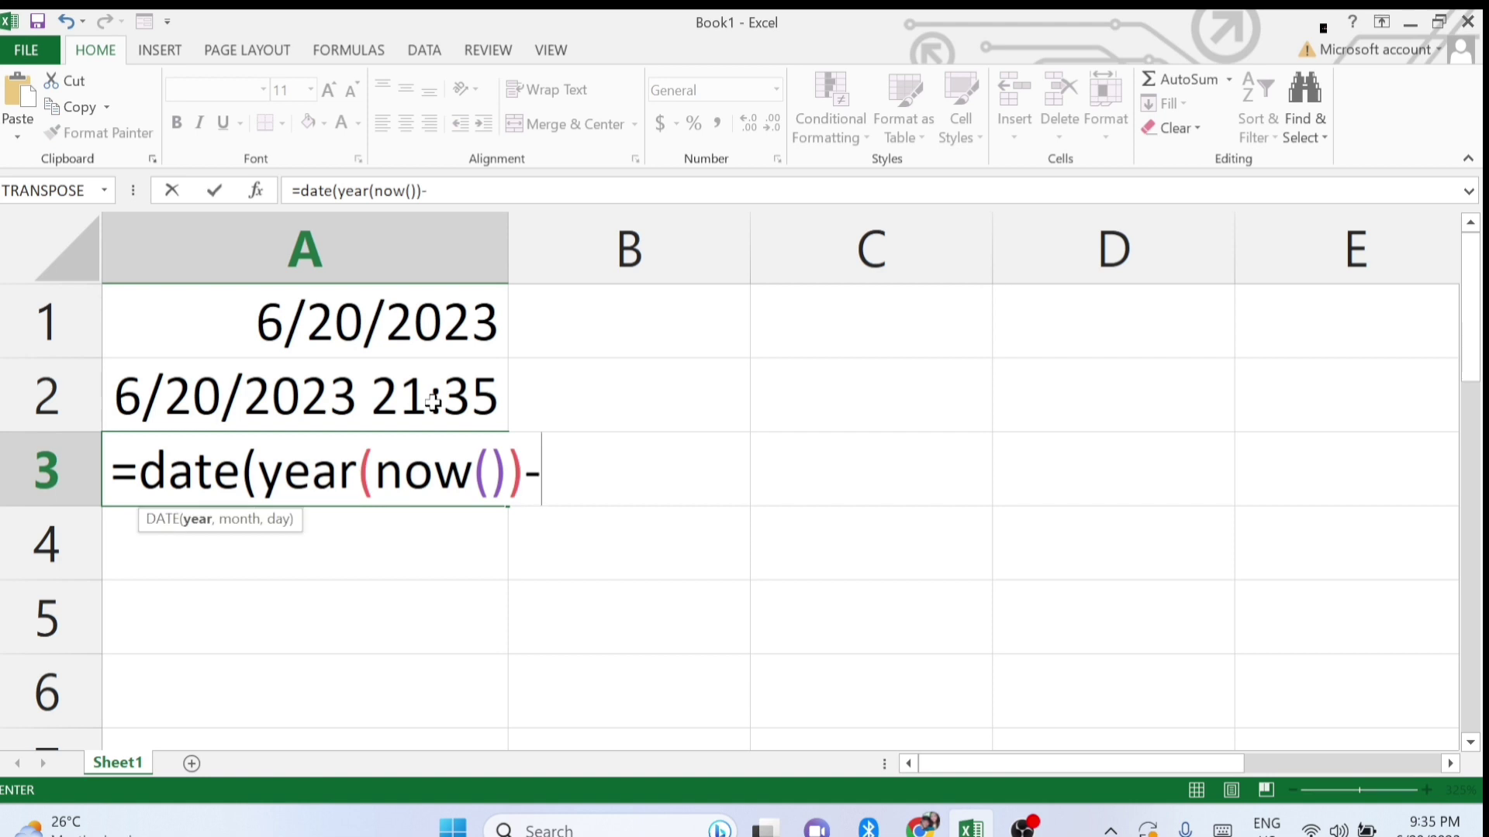
pyautogui.write('100')
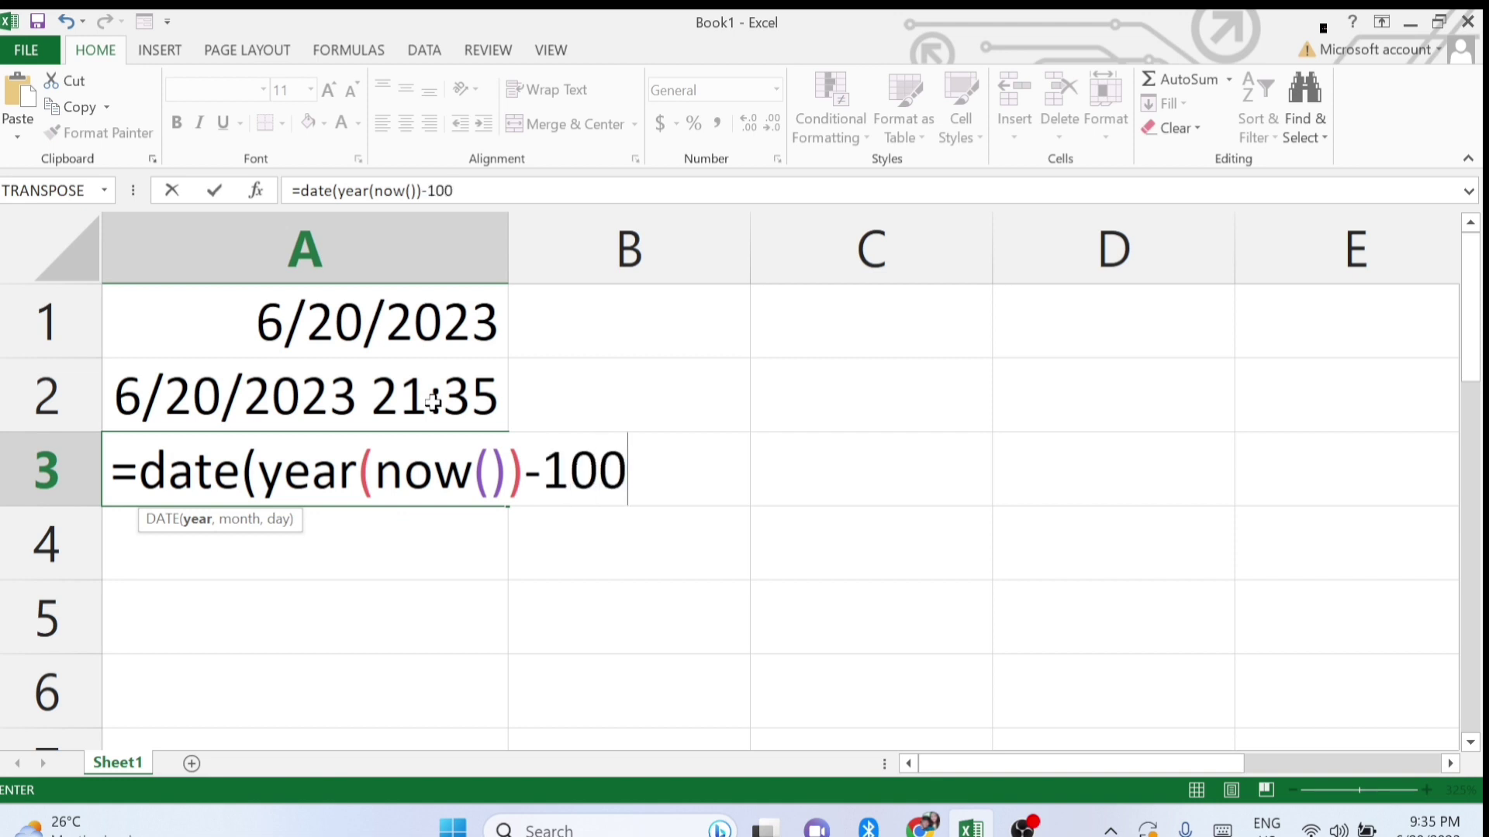
pyautogui.write(',mont')
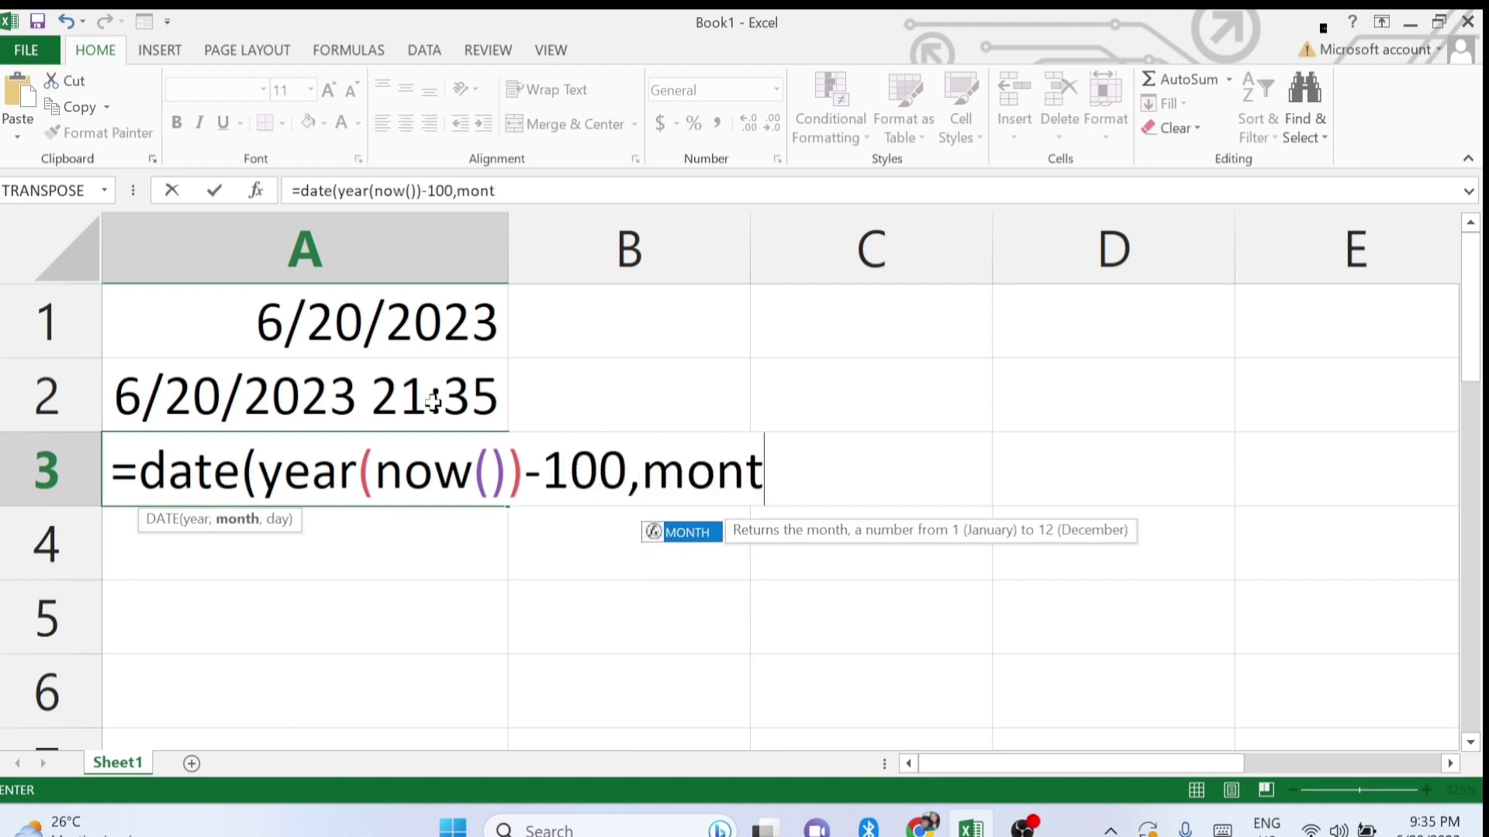
pyautogui.write('h(n')
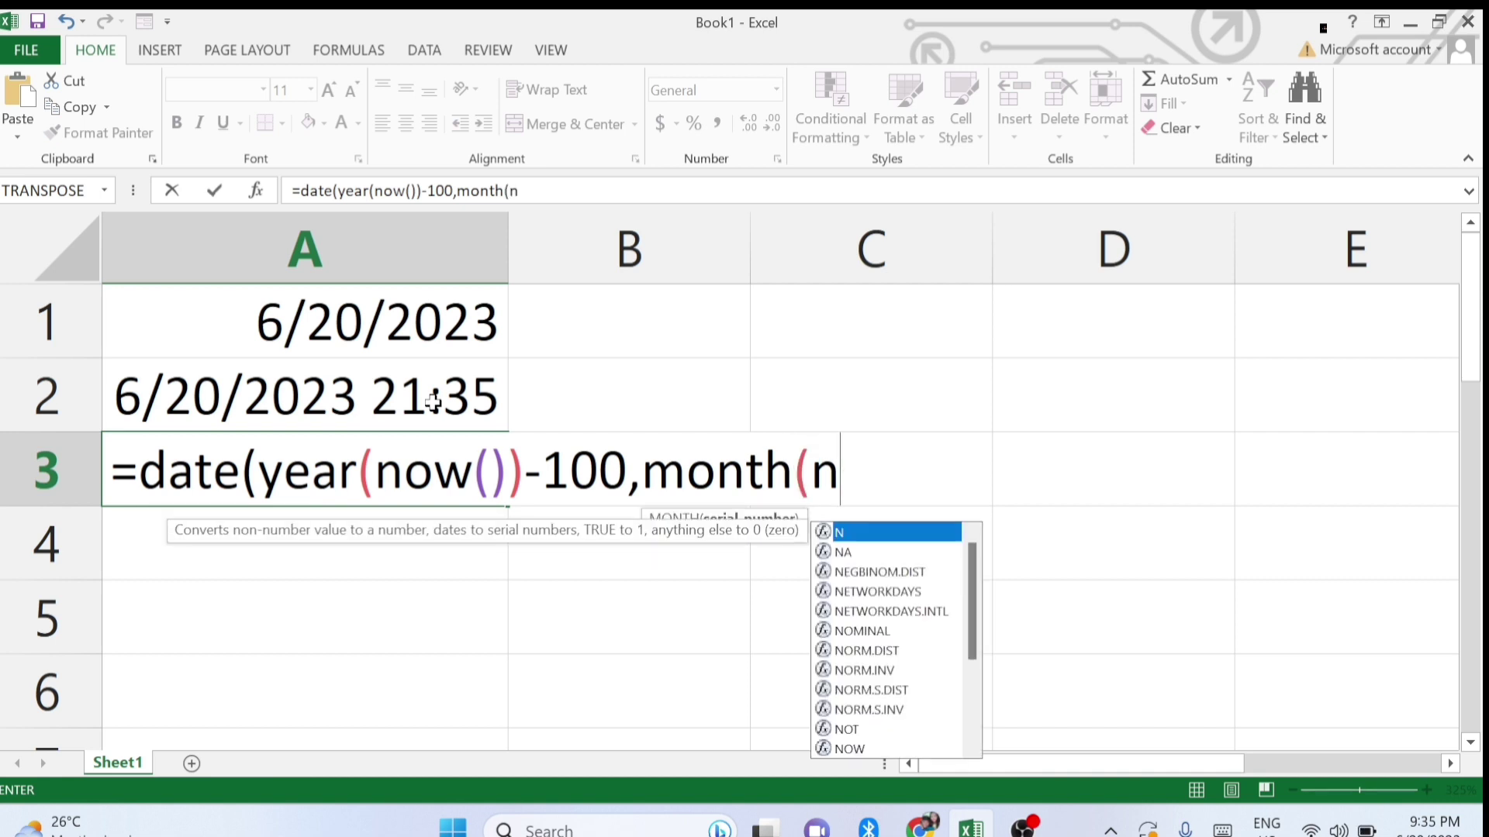
pyautogui.write('ow')
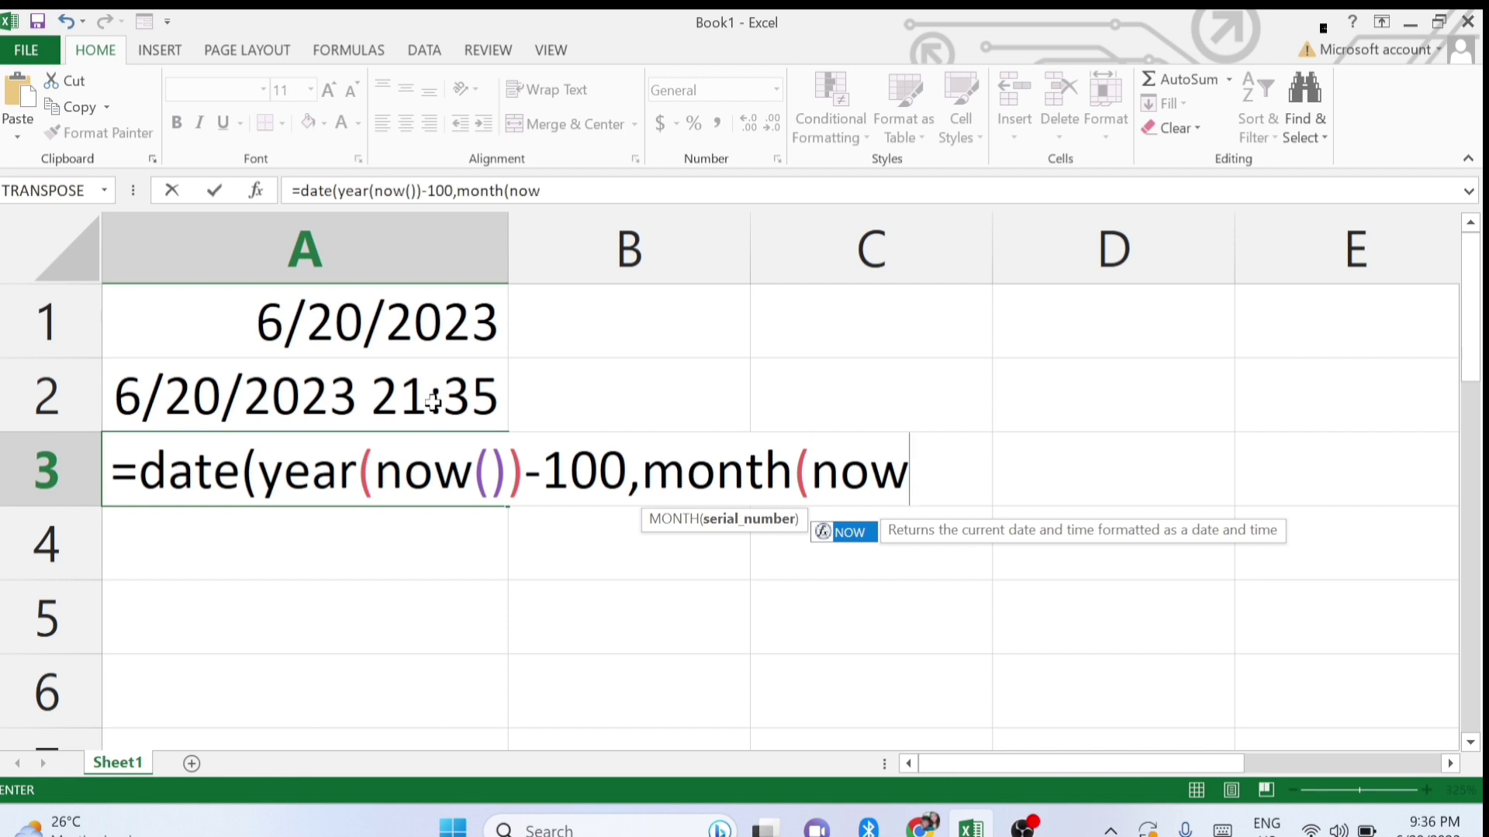
pyautogui.write('())')
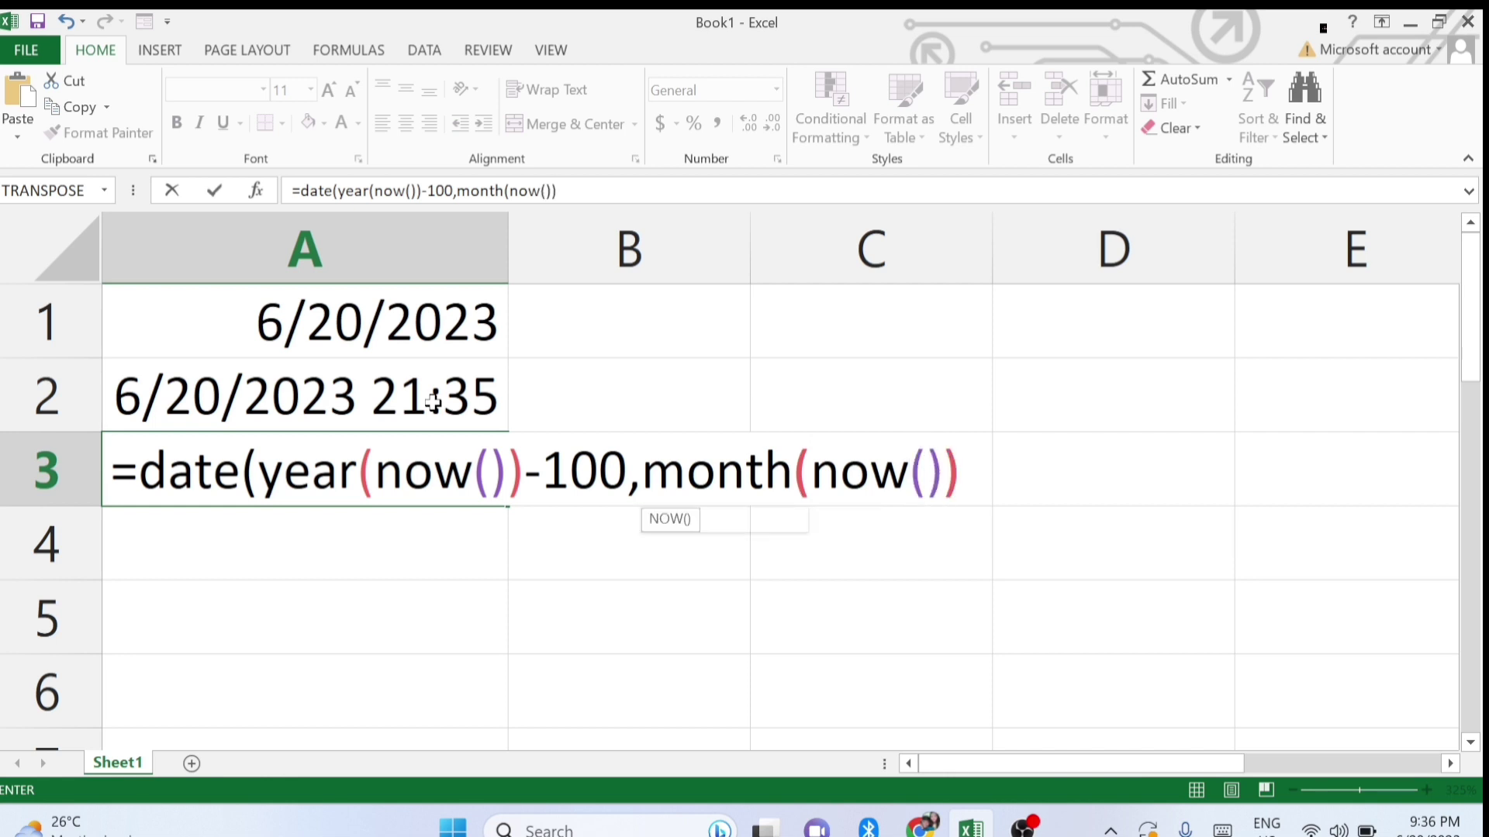
pyautogui.write(',')
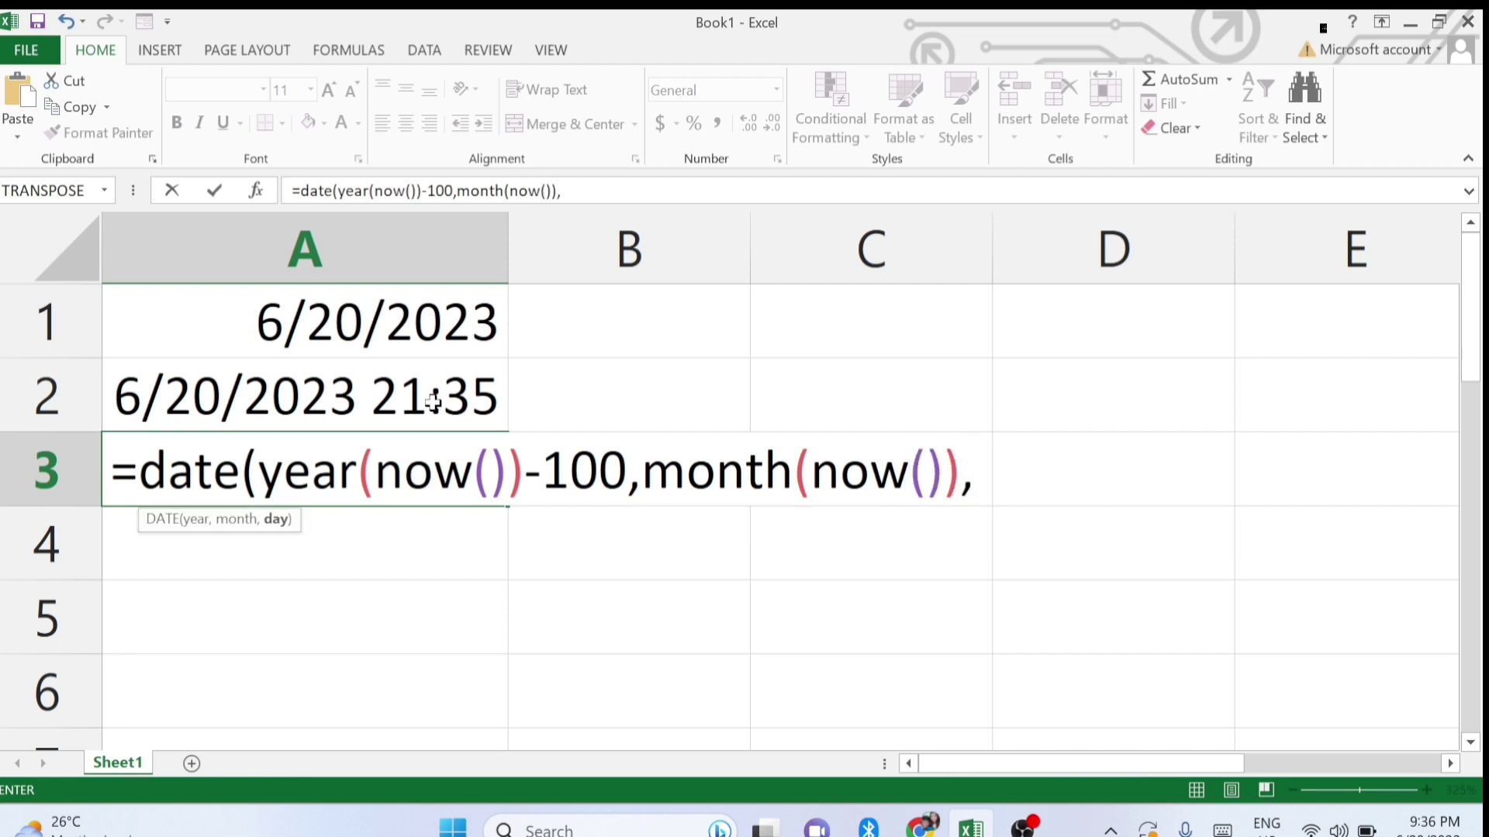
pyautogui.write('day')
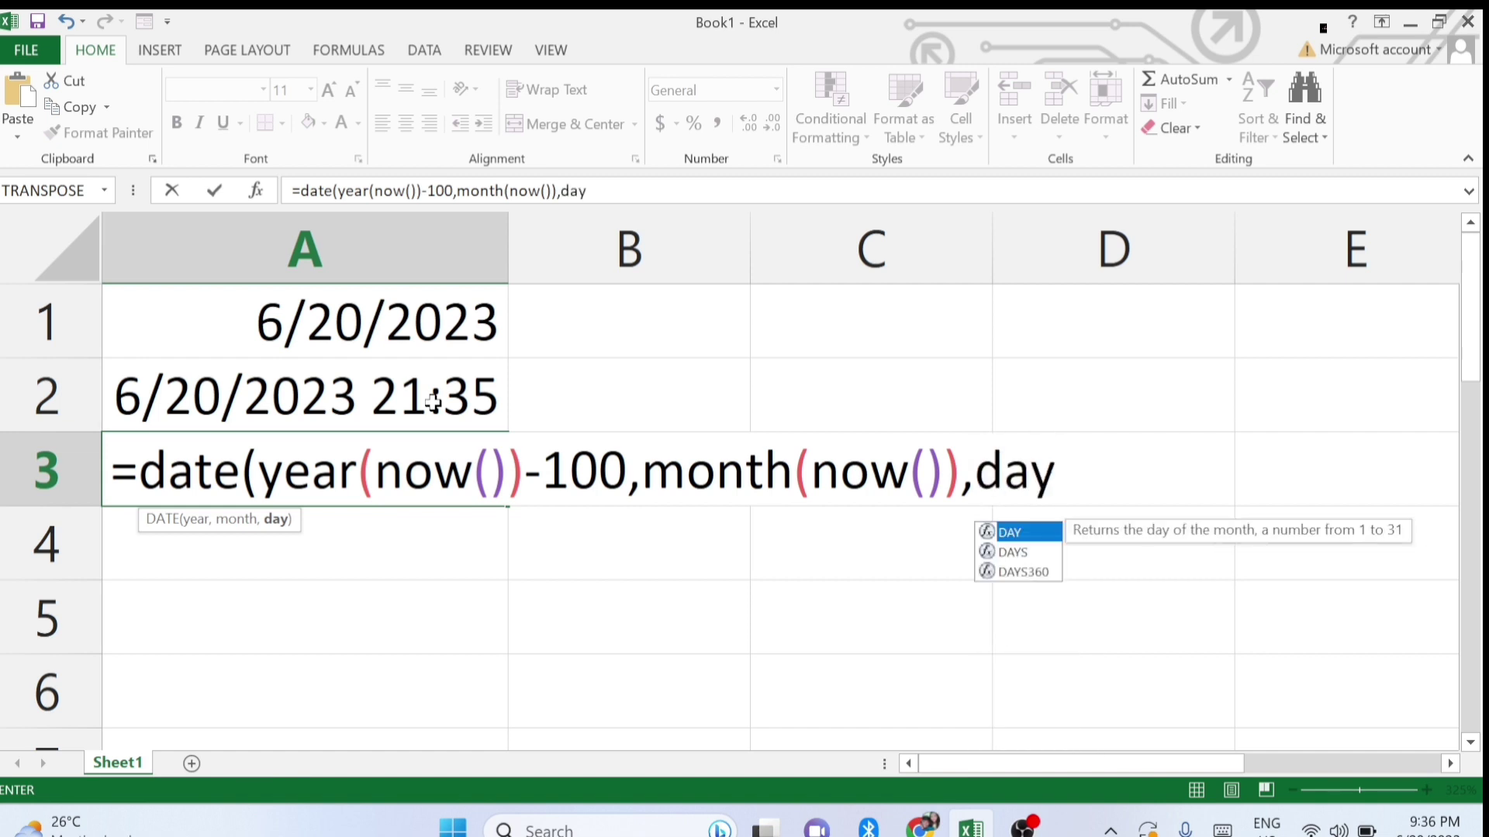
pyautogui.write('(now')
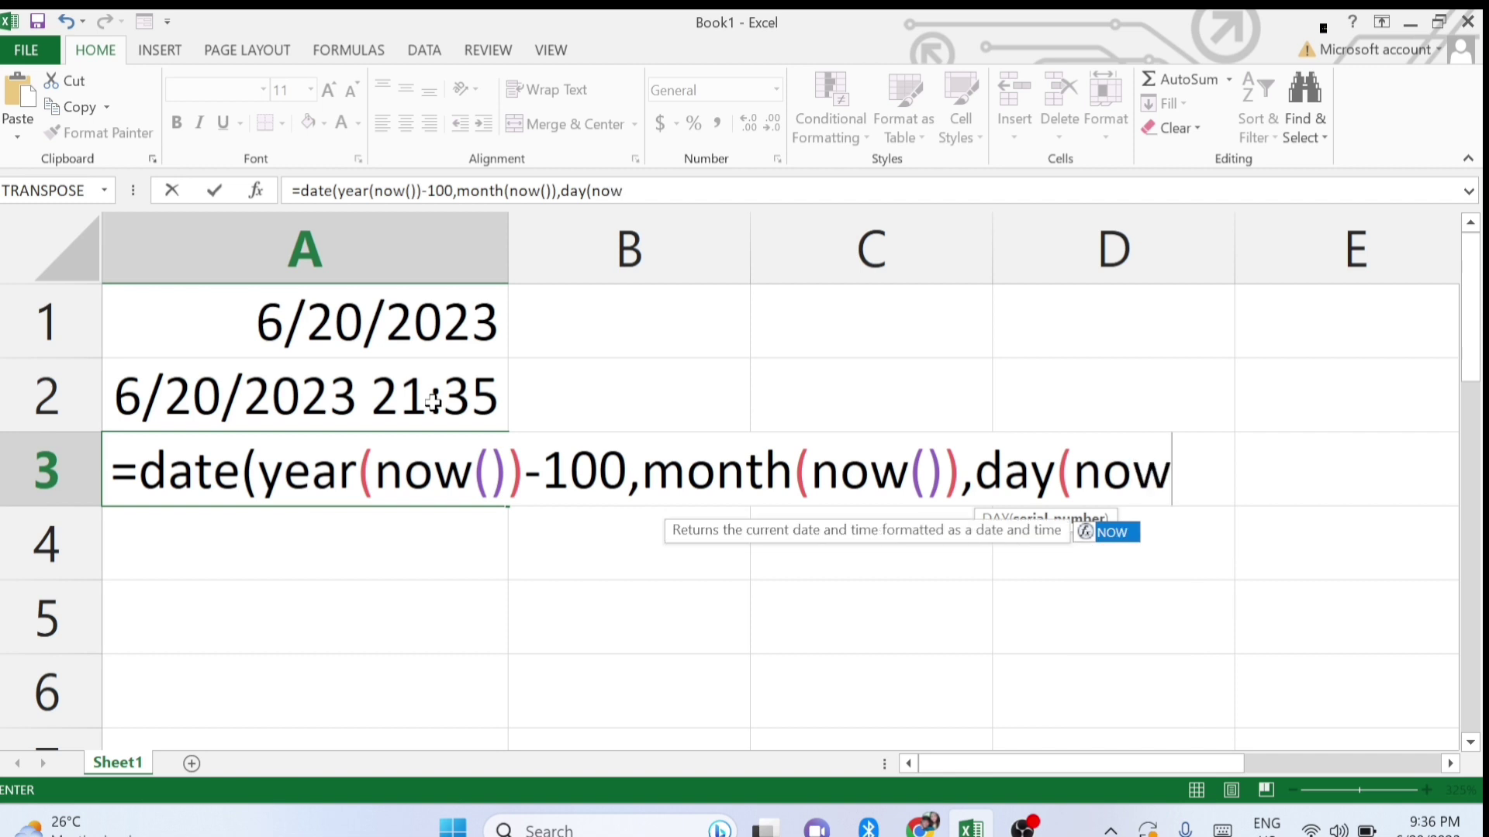
pyautogui.write('()')
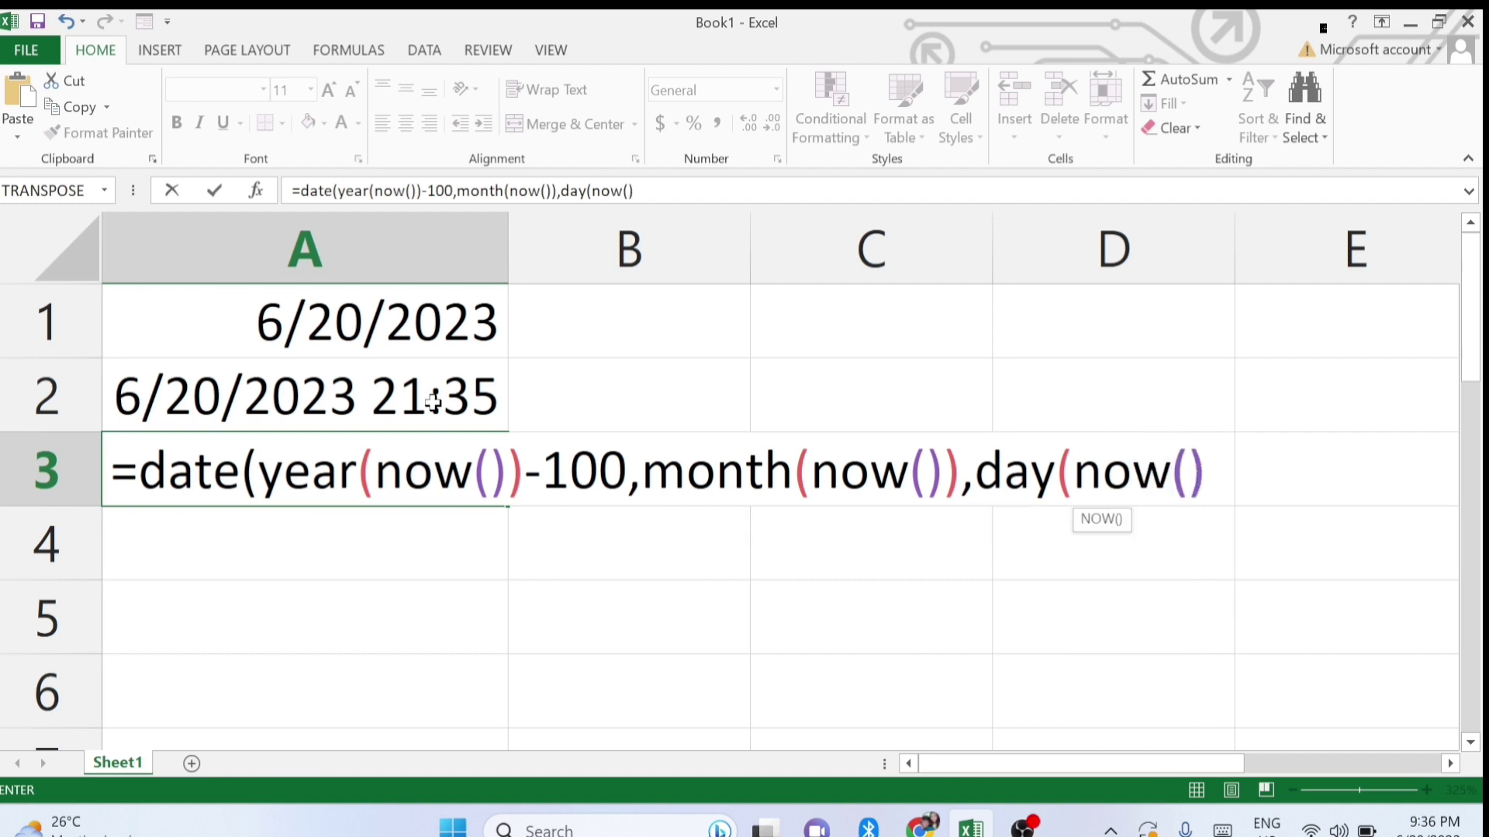
pyautogui.write('))')
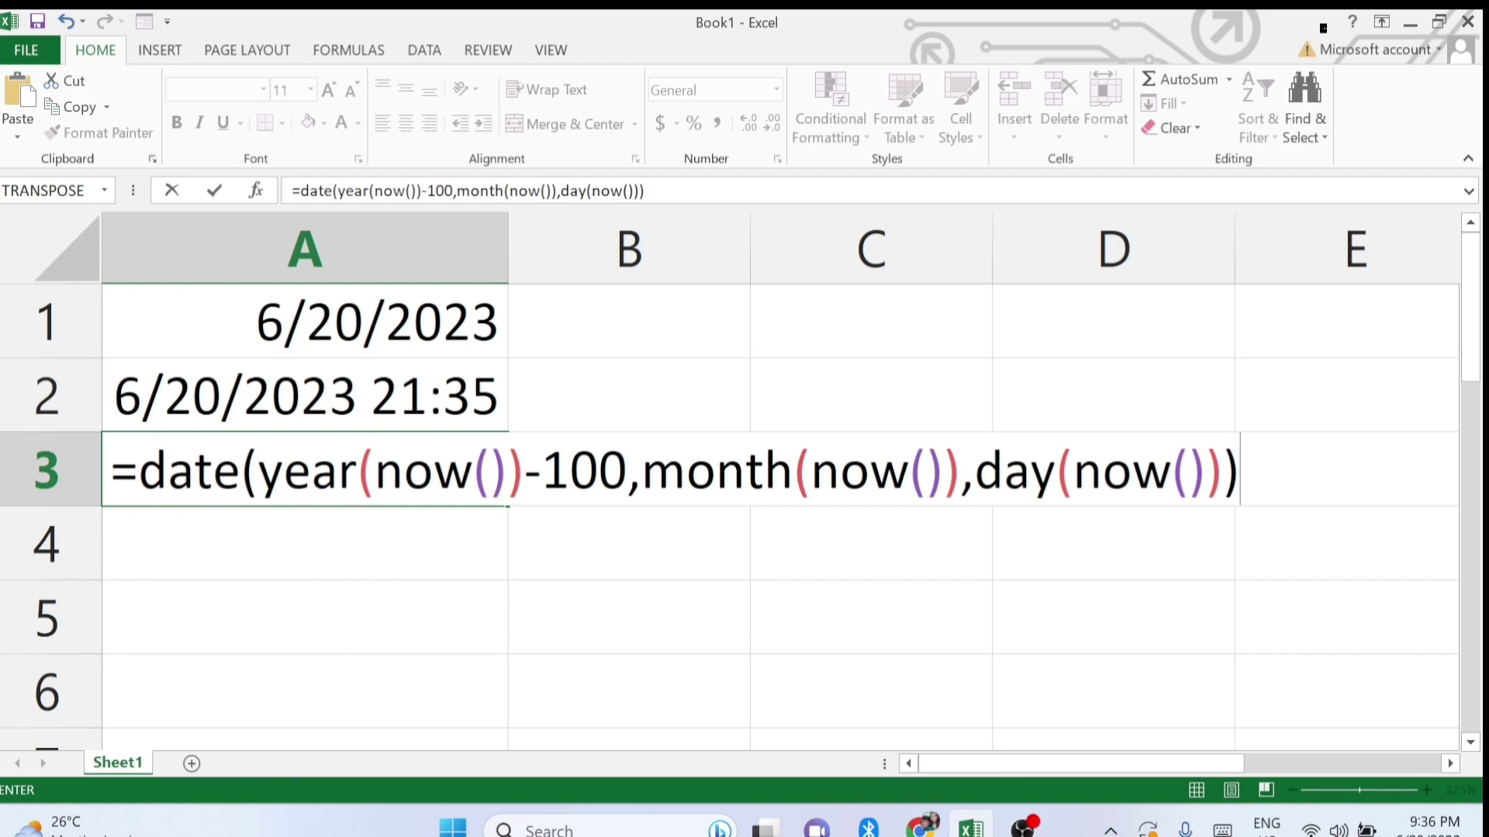
pyautogui.moveTo(599, 471); pyautogui.dragTo(627, 471)
pyautogui.hotkey('shift', 'Left')
pyautogui.hotkey('shift', 'Left')
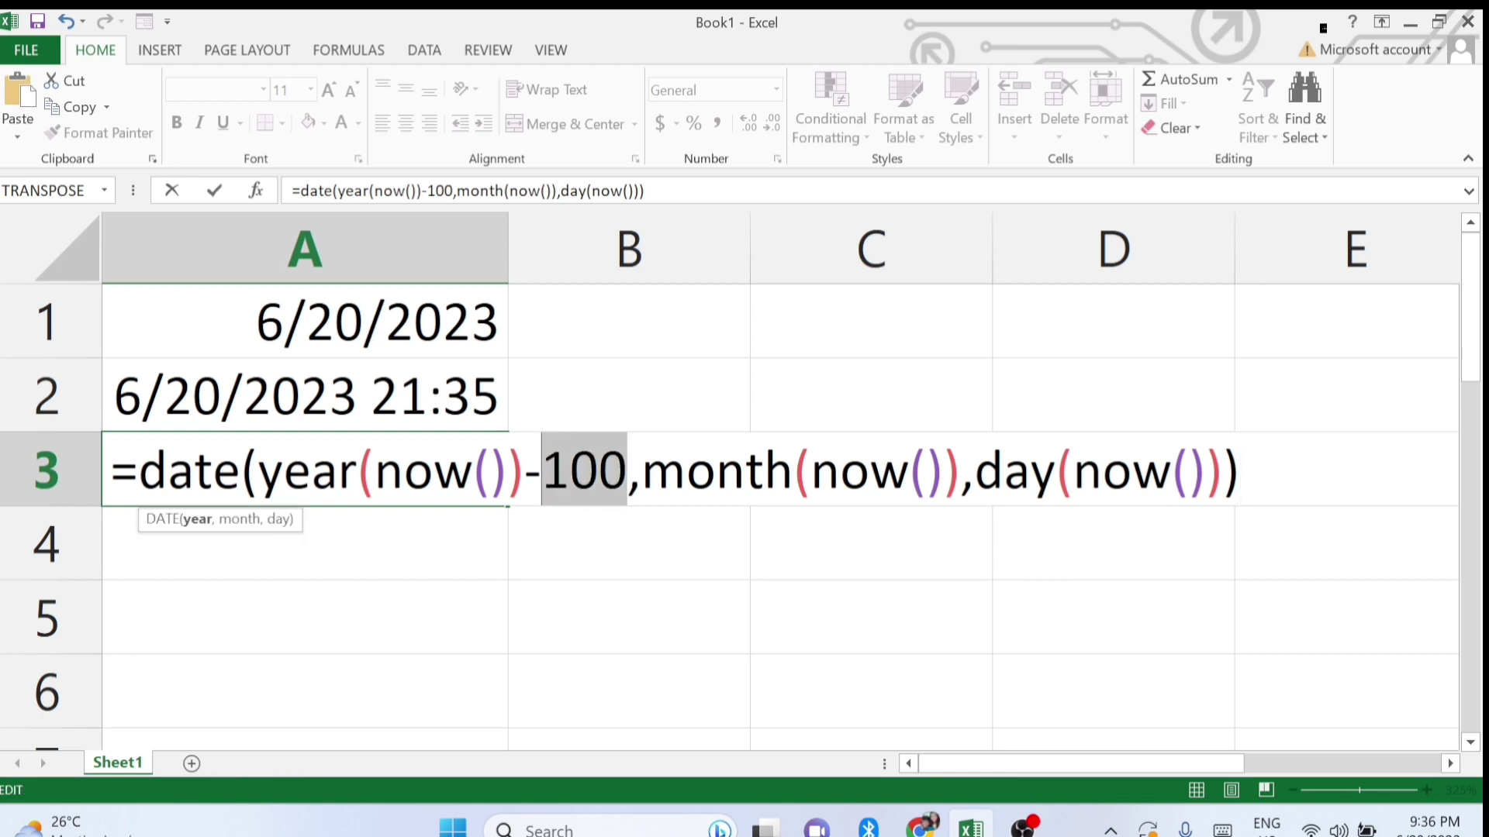
pyautogui.press('End')
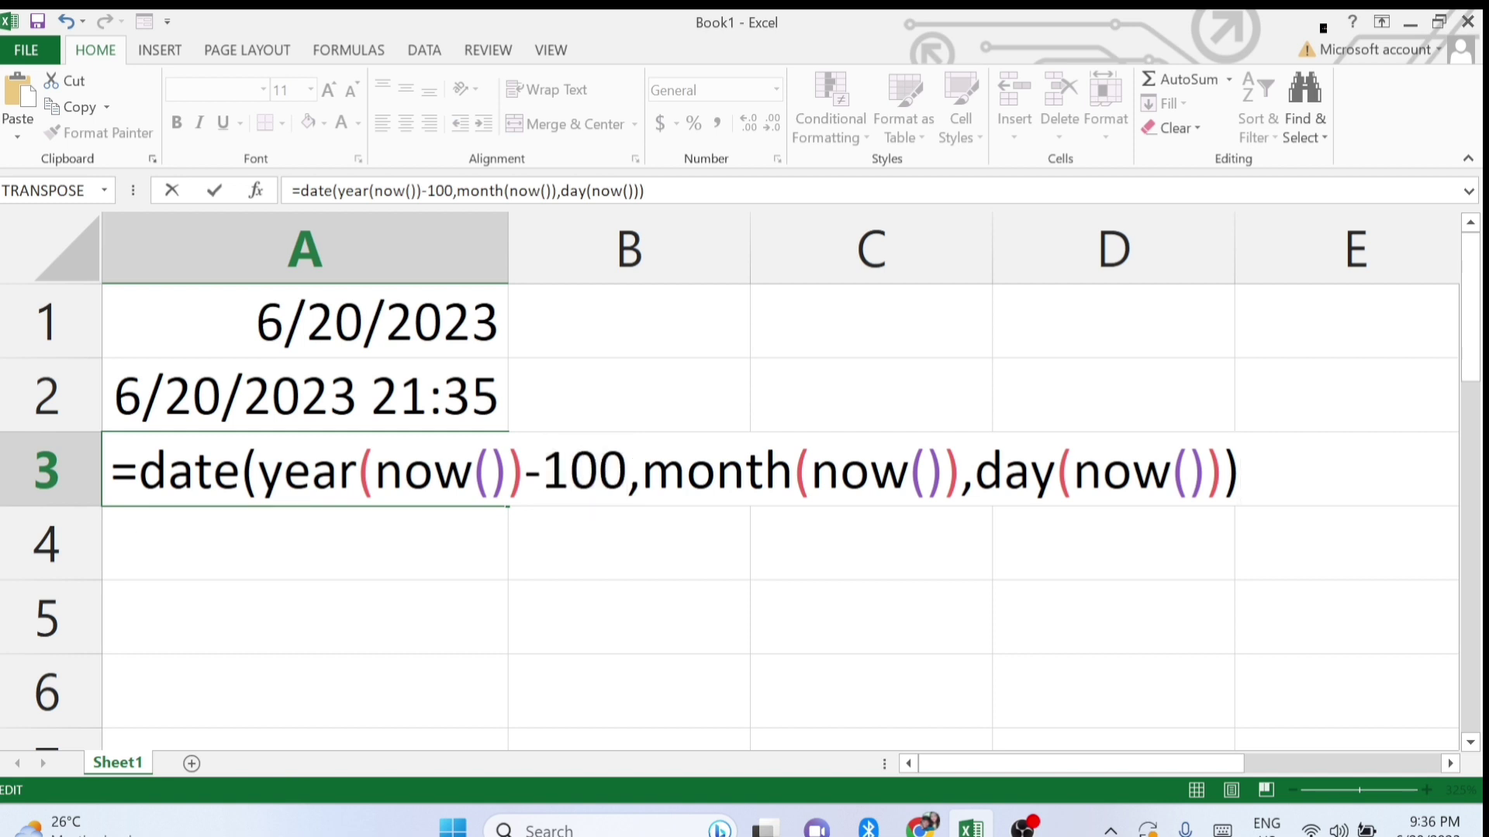
pyautogui.press('Return')
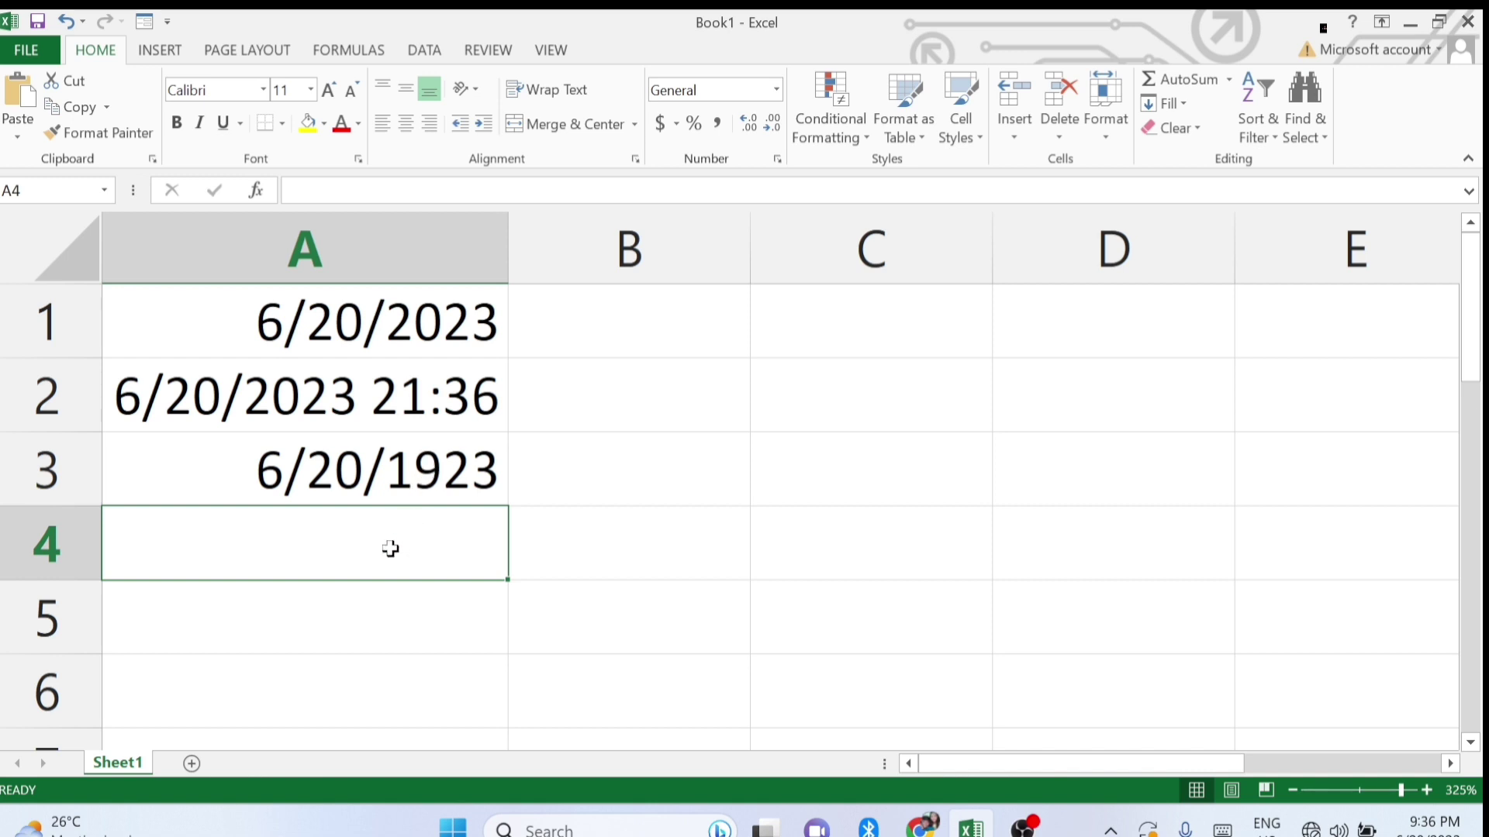
# Change the A3 formula to =DATE(YEAR(NOW()),MONTH(NOW())-6,DAY(NOW())) so it shows 12/20/2022.
pyautogui.click(425, 490)
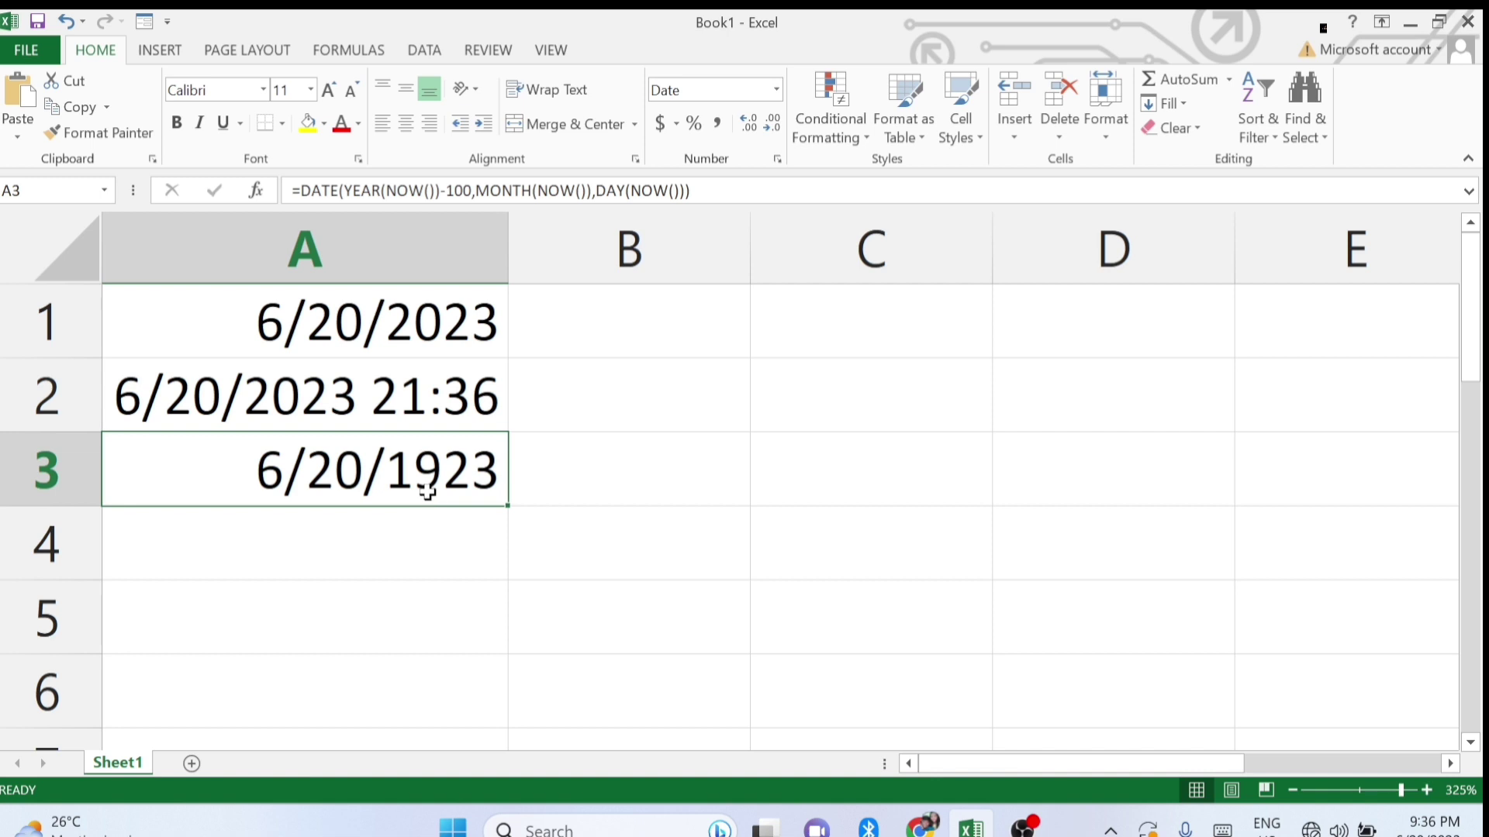
pyautogui.doubleClick(426, 489)
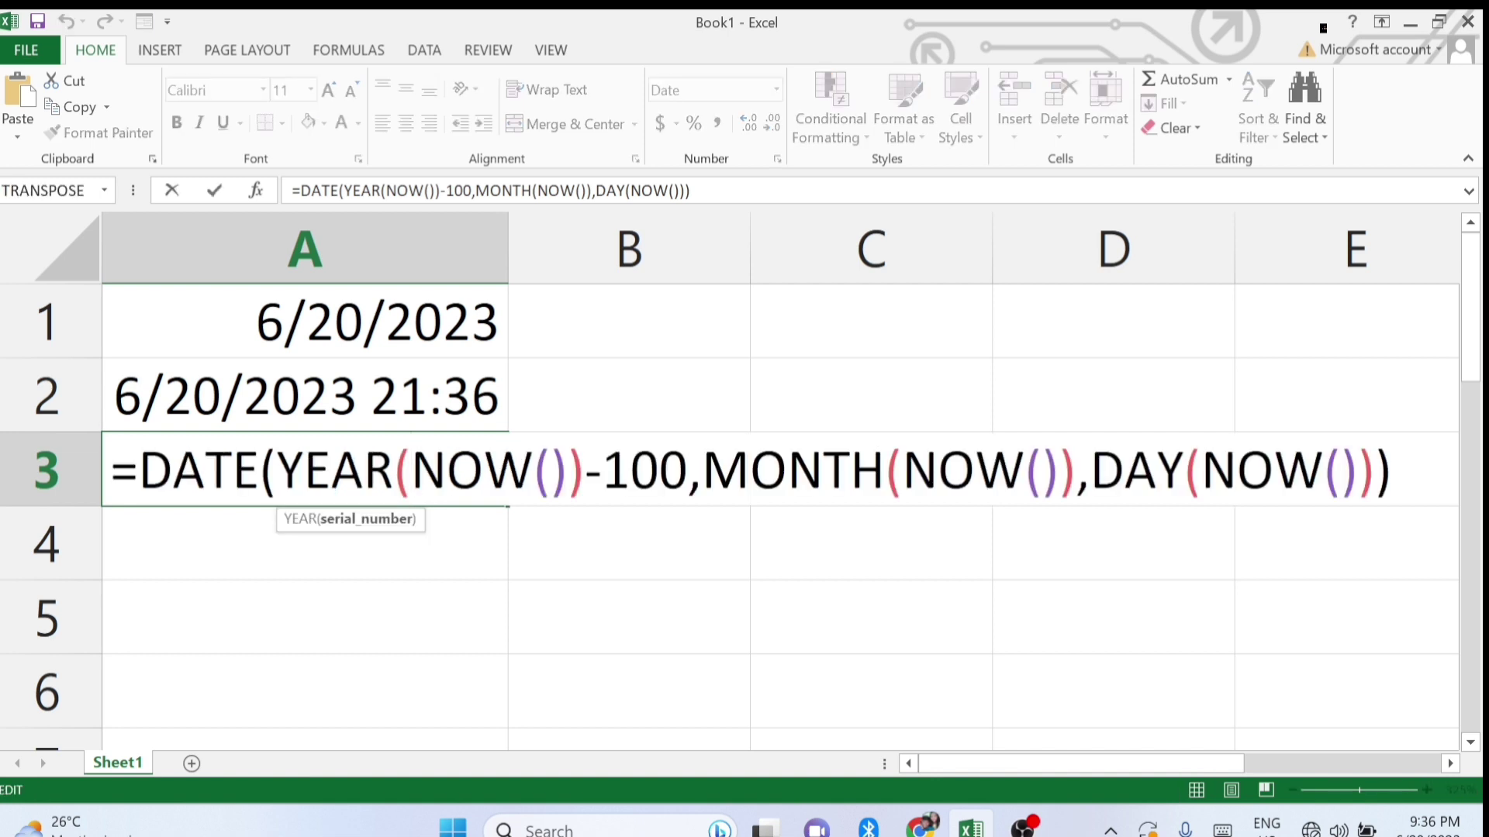
pyautogui.click(688, 470)
pyautogui.press('BackSpace')
pyautogui.press('BackSpace')
pyautogui.press('BackSpace')
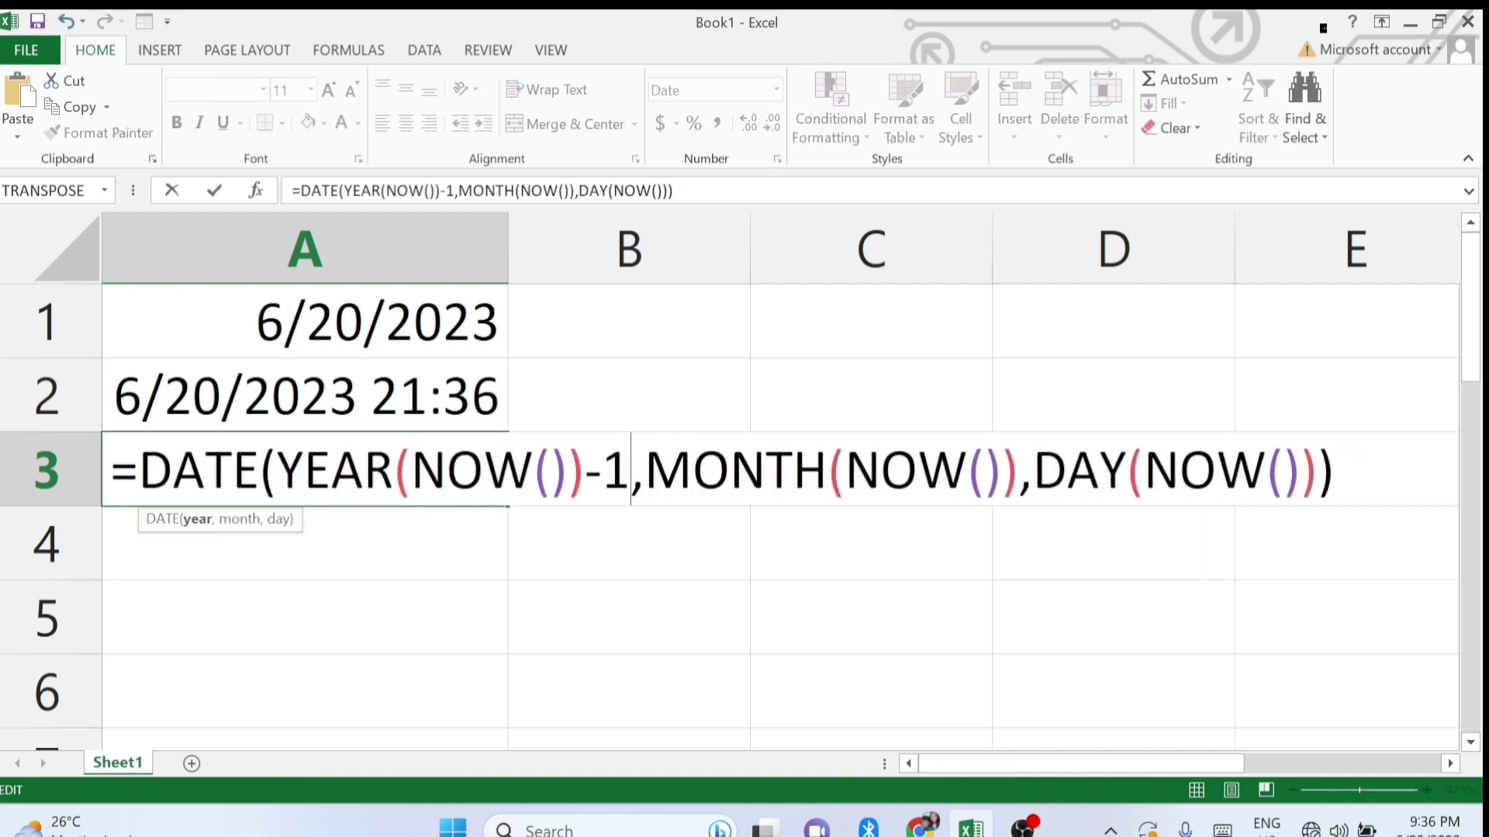
pyautogui.press('BackSpace')
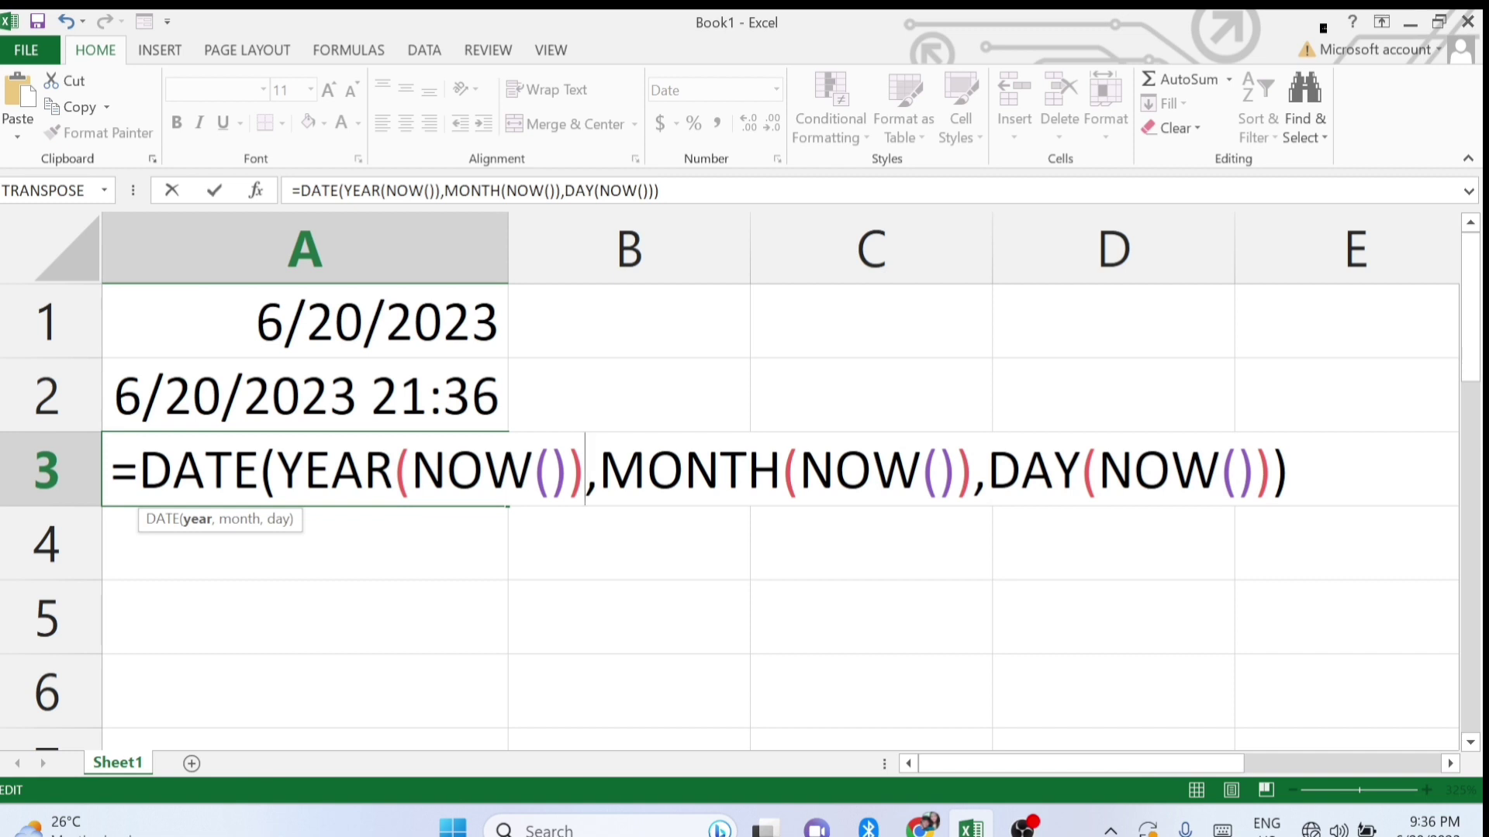
pyautogui.click(973, 471)
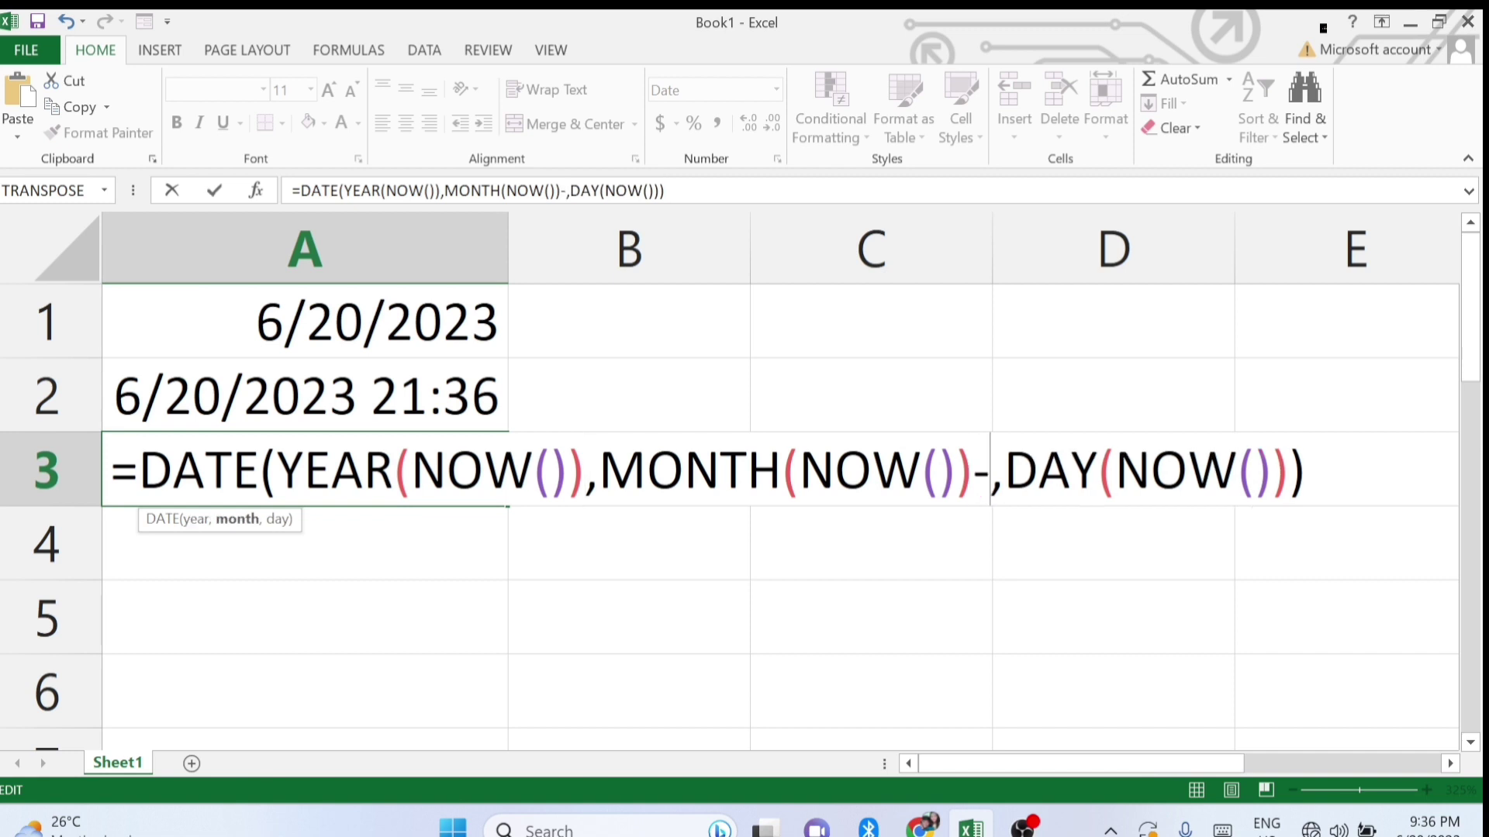
pyautogui.write('-6')
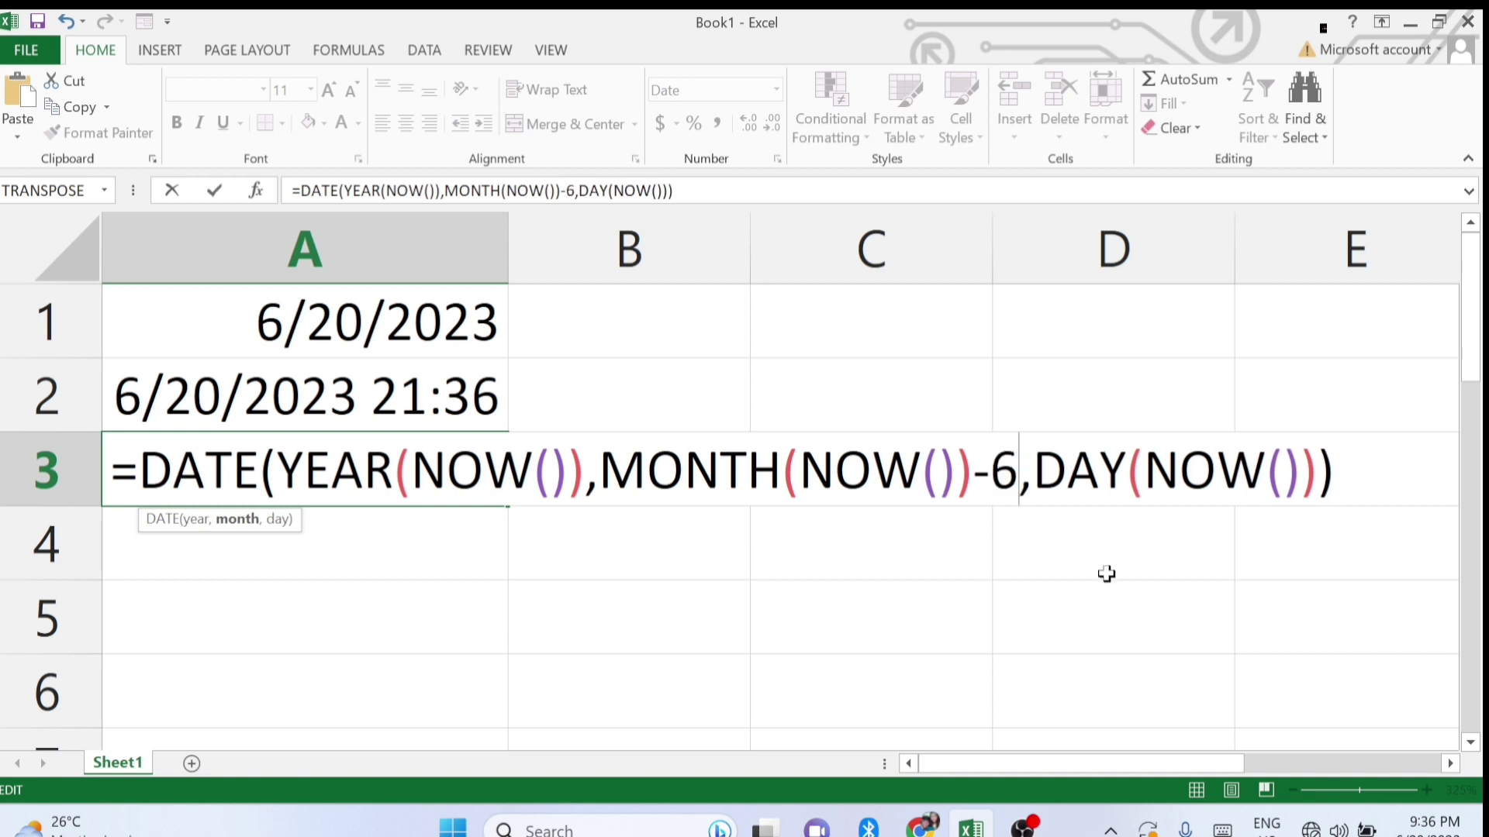
pyautogui.press('Return')
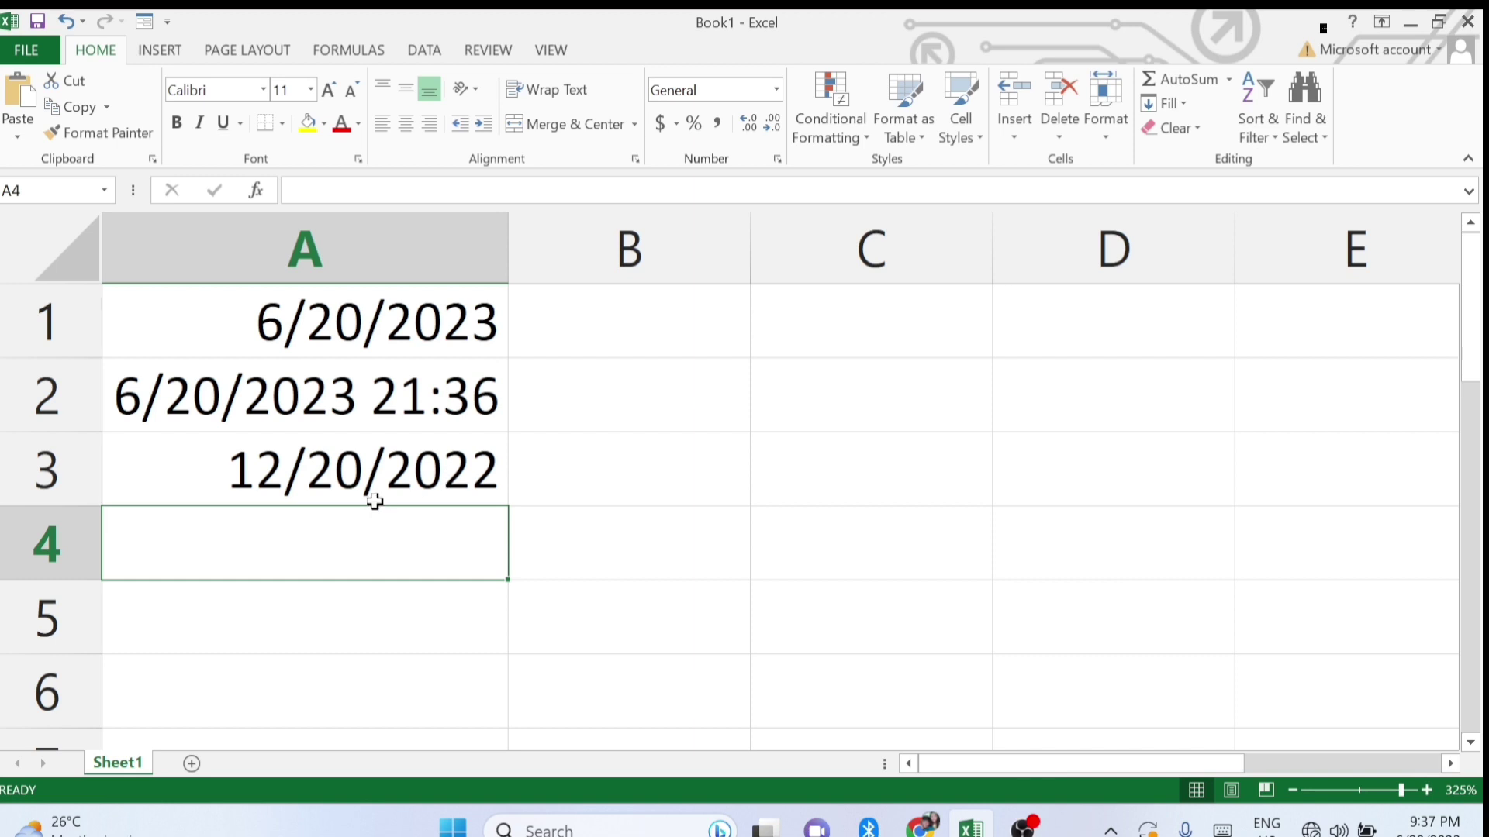
pyautogui.doubleClick(357, 466)
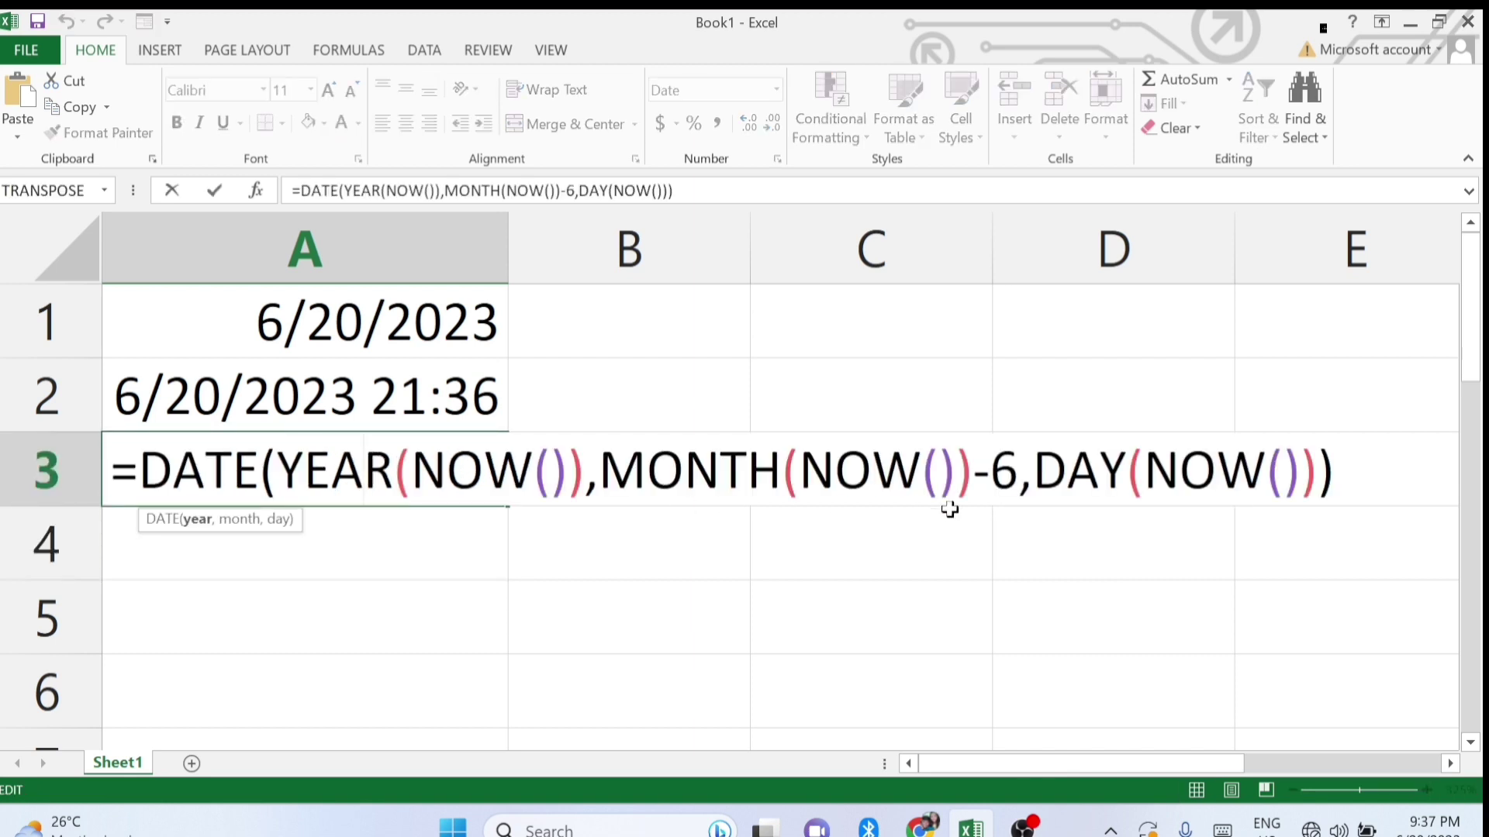
pyautogui.press('Return')
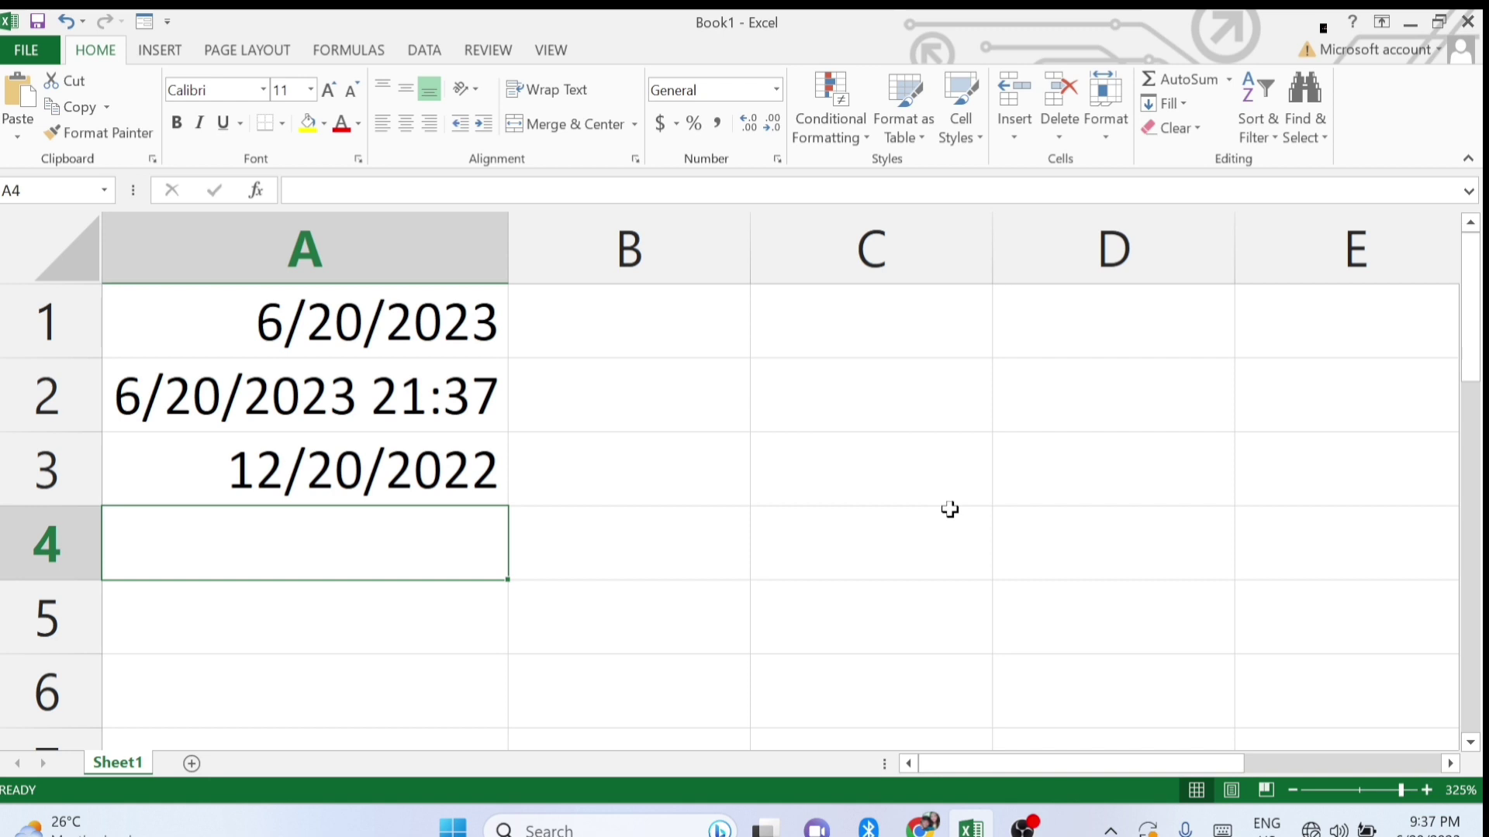
# Enter =SUM(5,2,3) in A4 so it shows 10, then review the formula.
pyautogui.write('=su')
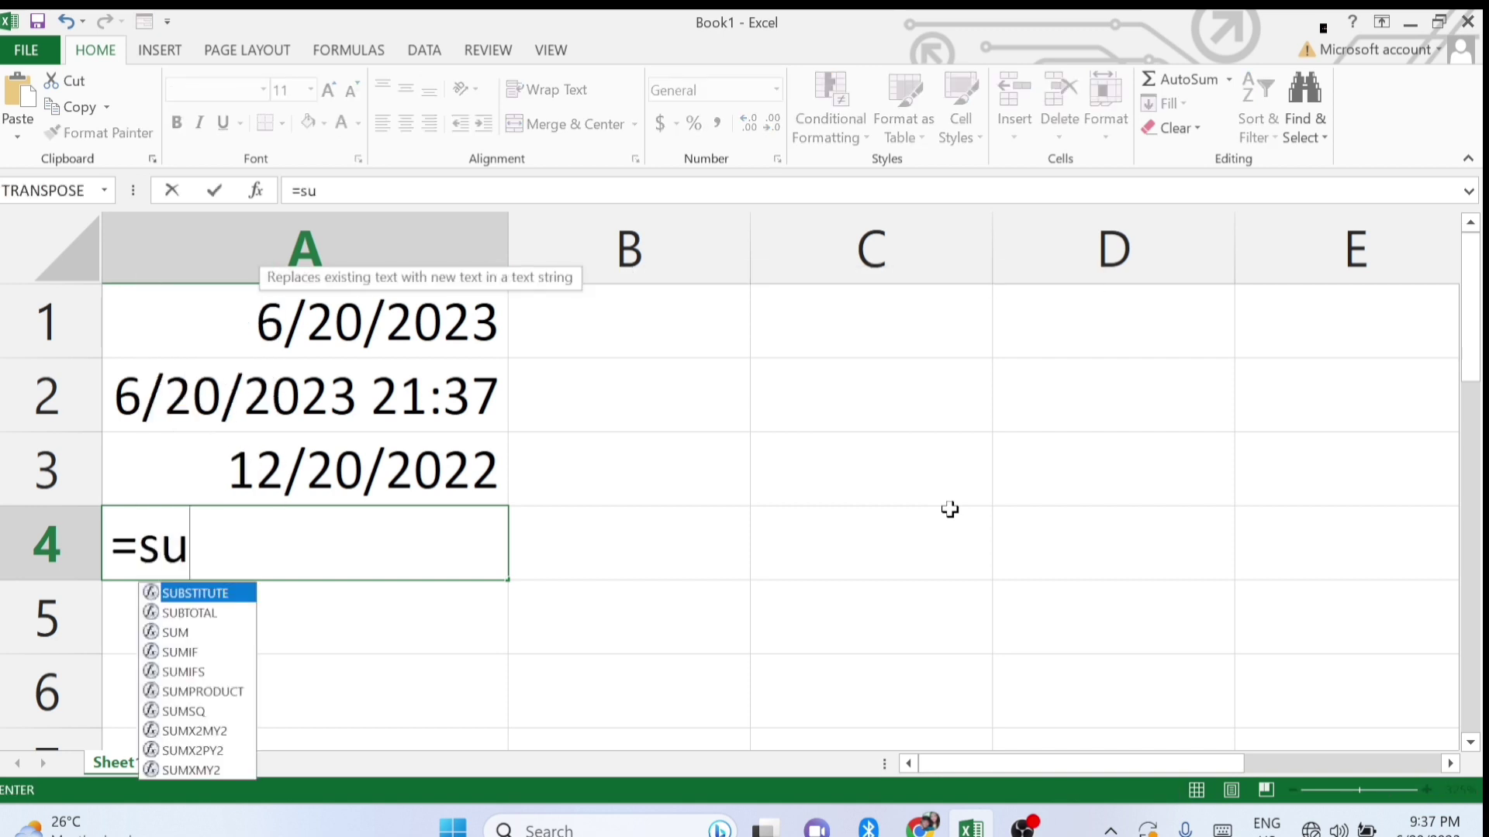
pyautogui.write('m(')
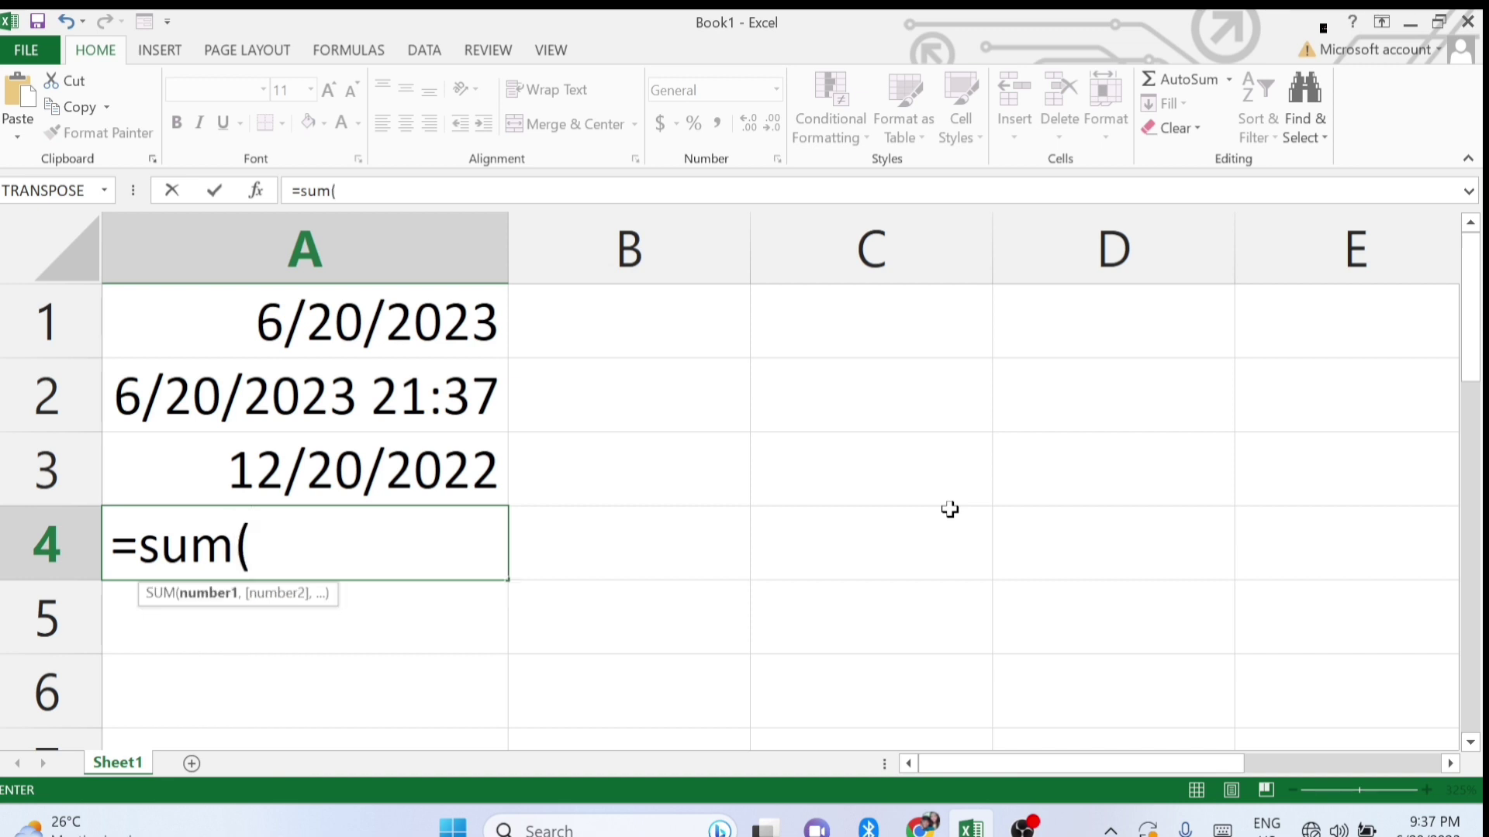
pyautogui.write('5,2,')
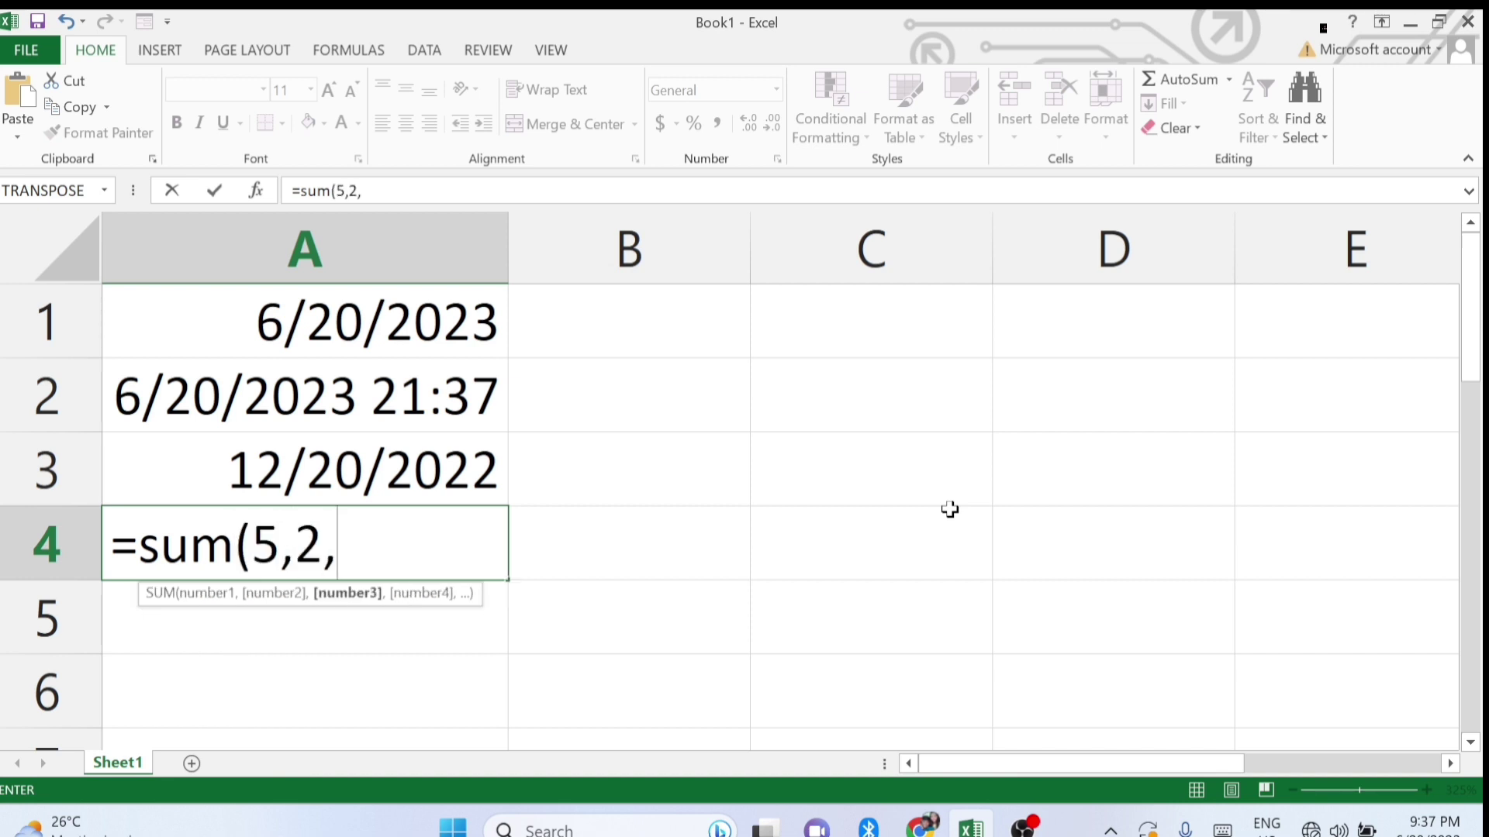
pyautogui.write('3)')
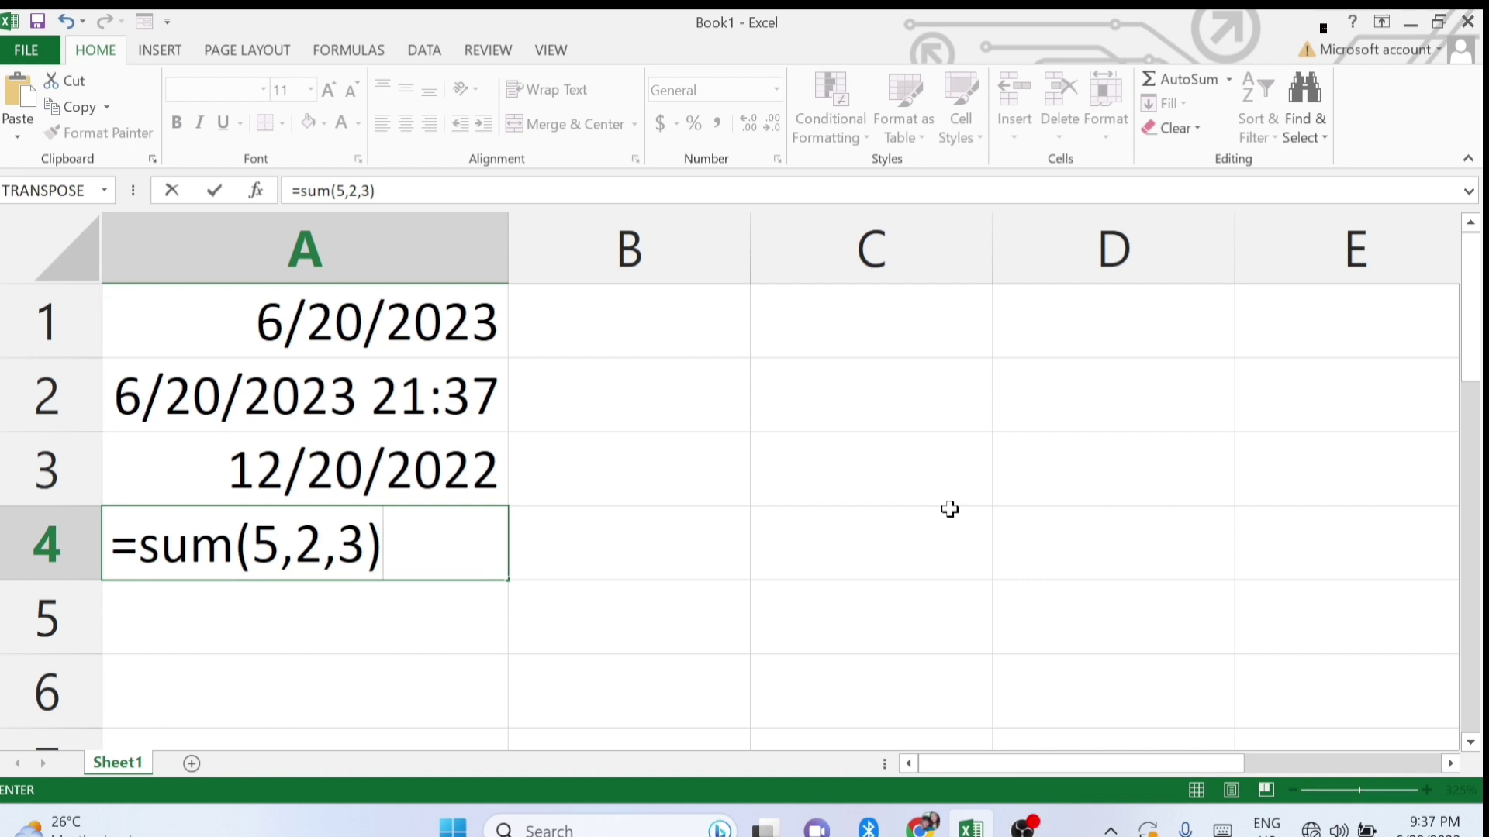
pyautogui.press('Return')
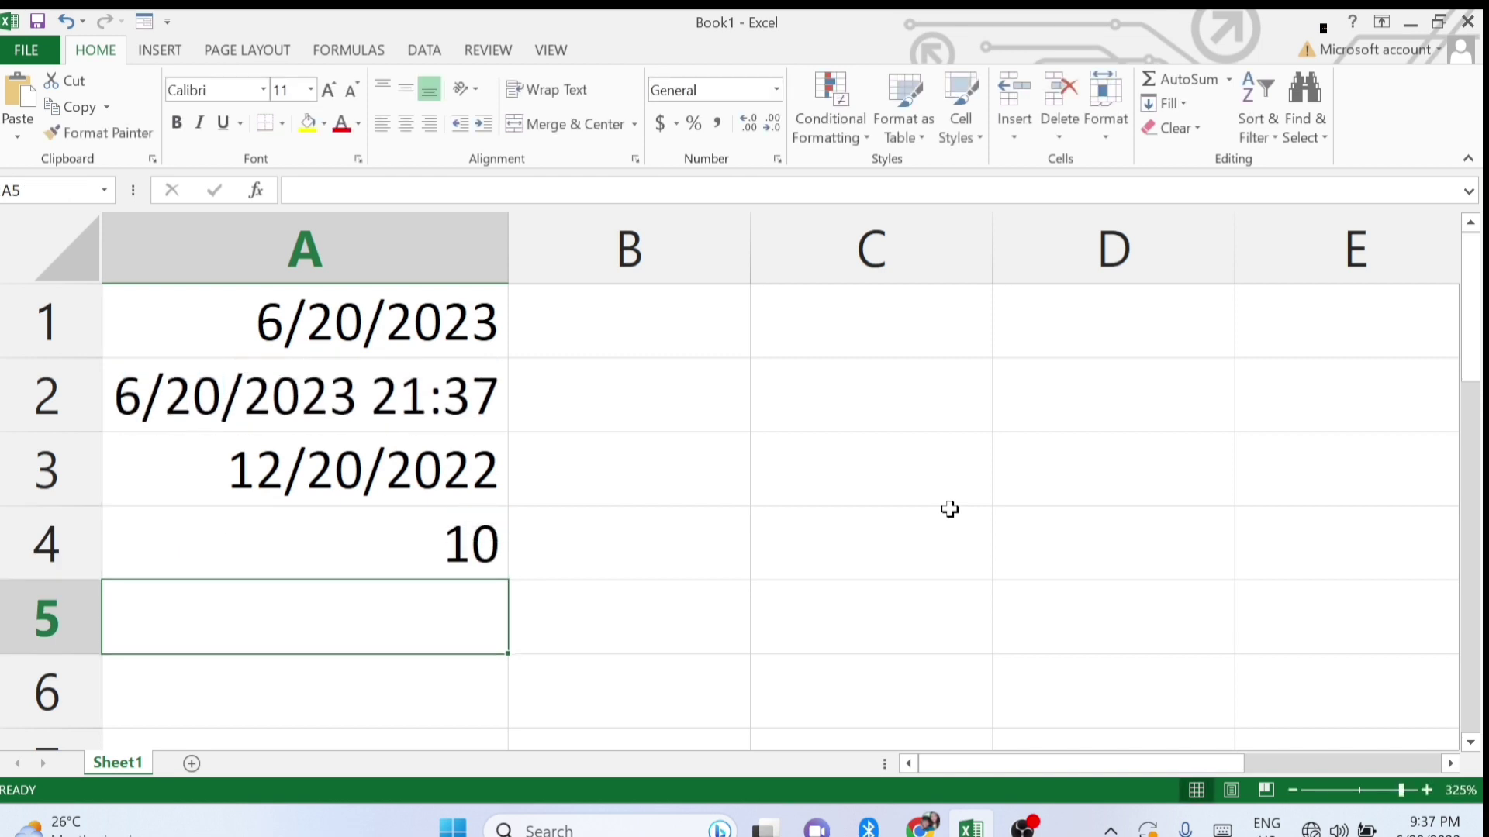
pyautogui.click(384, 556)
pyautogui.doubleClick(383, 556)
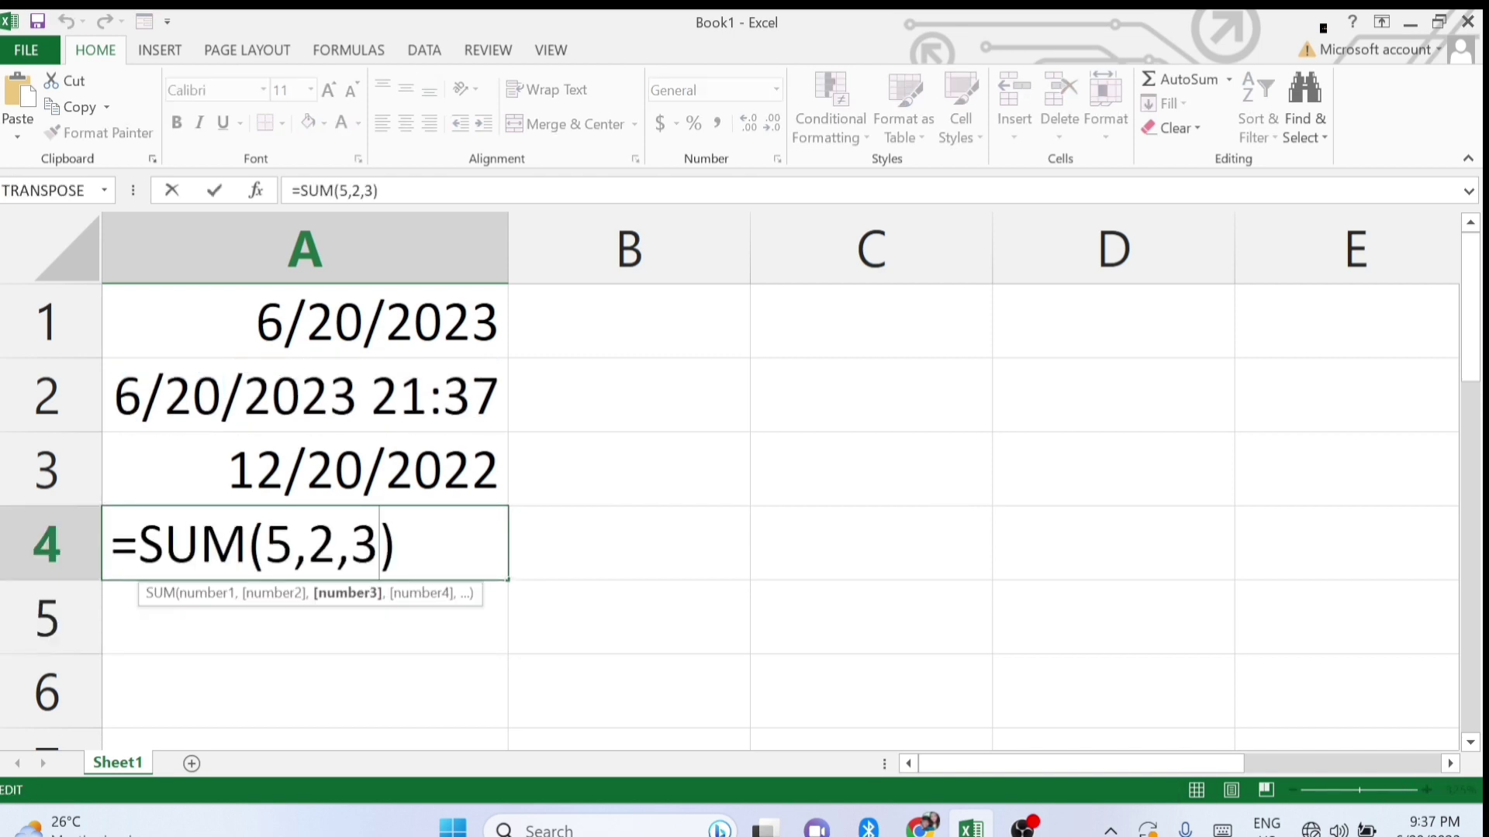
pyautogui.press('Return')
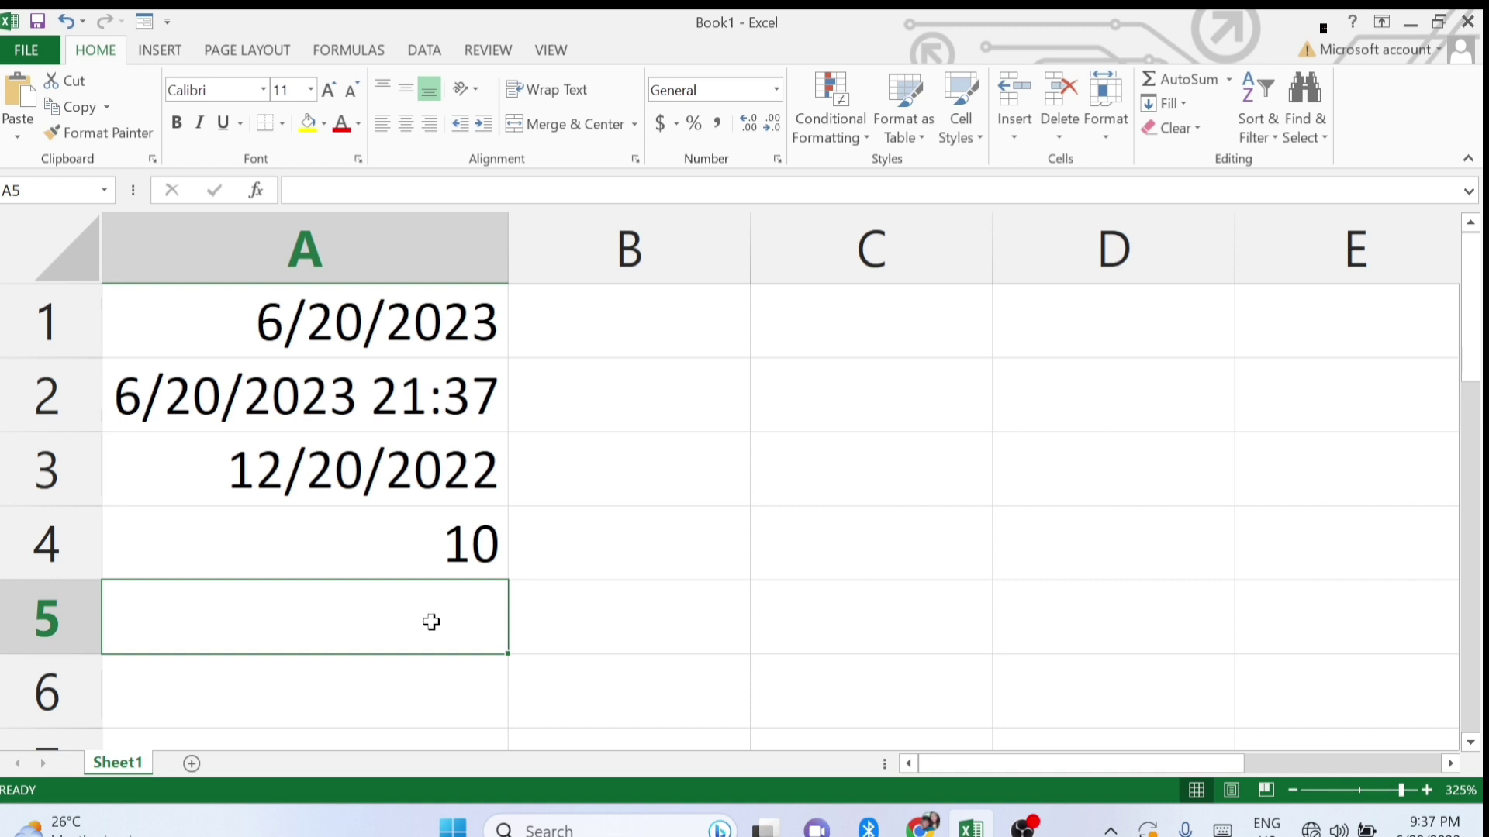
# Enter =PRODUCT(2,3,4,5) in A5 so it shows 120.
pyautogui.write('=p')
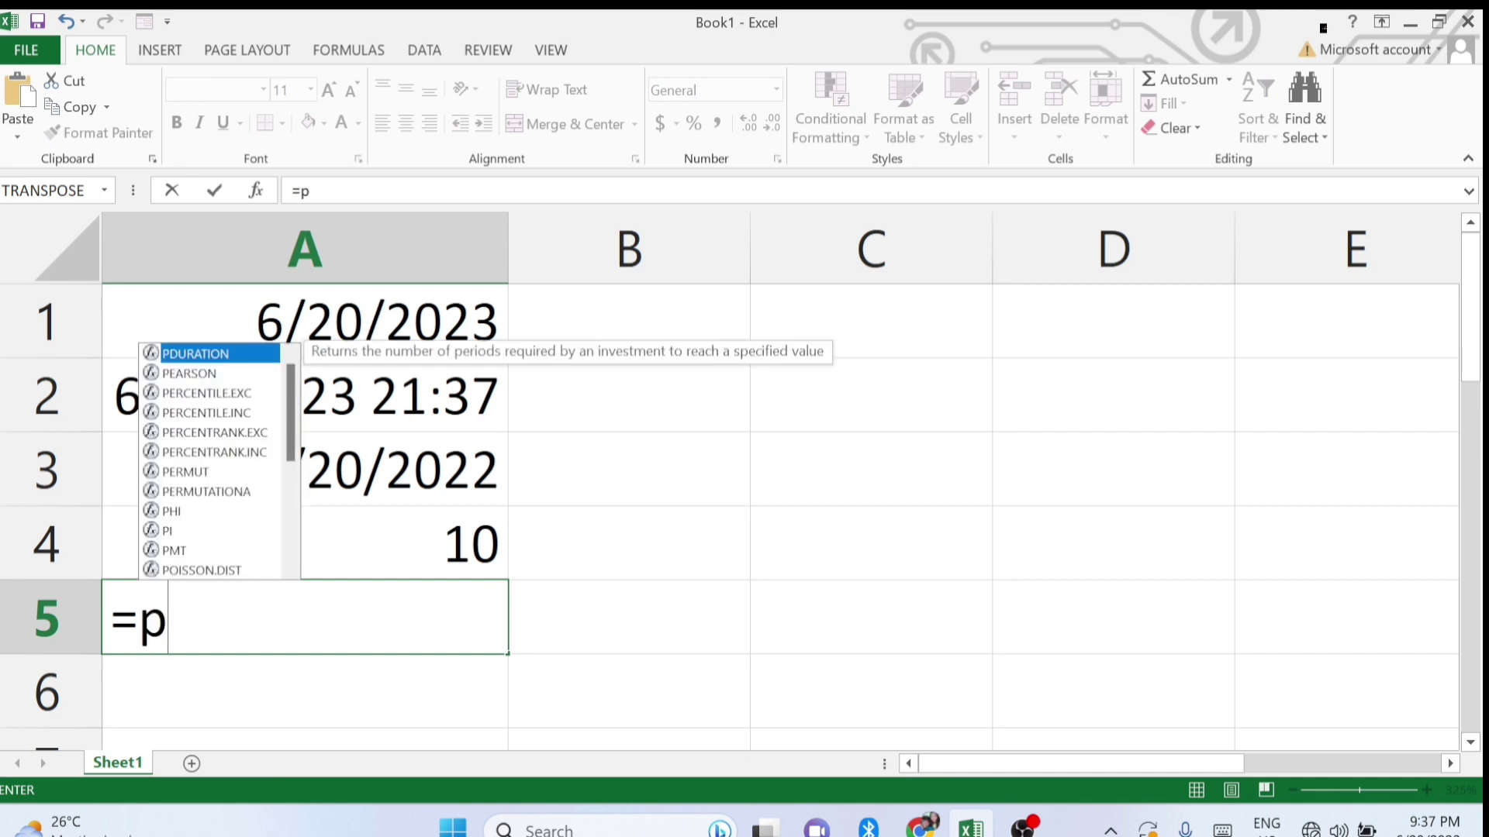
pyautogui.write('roduct')
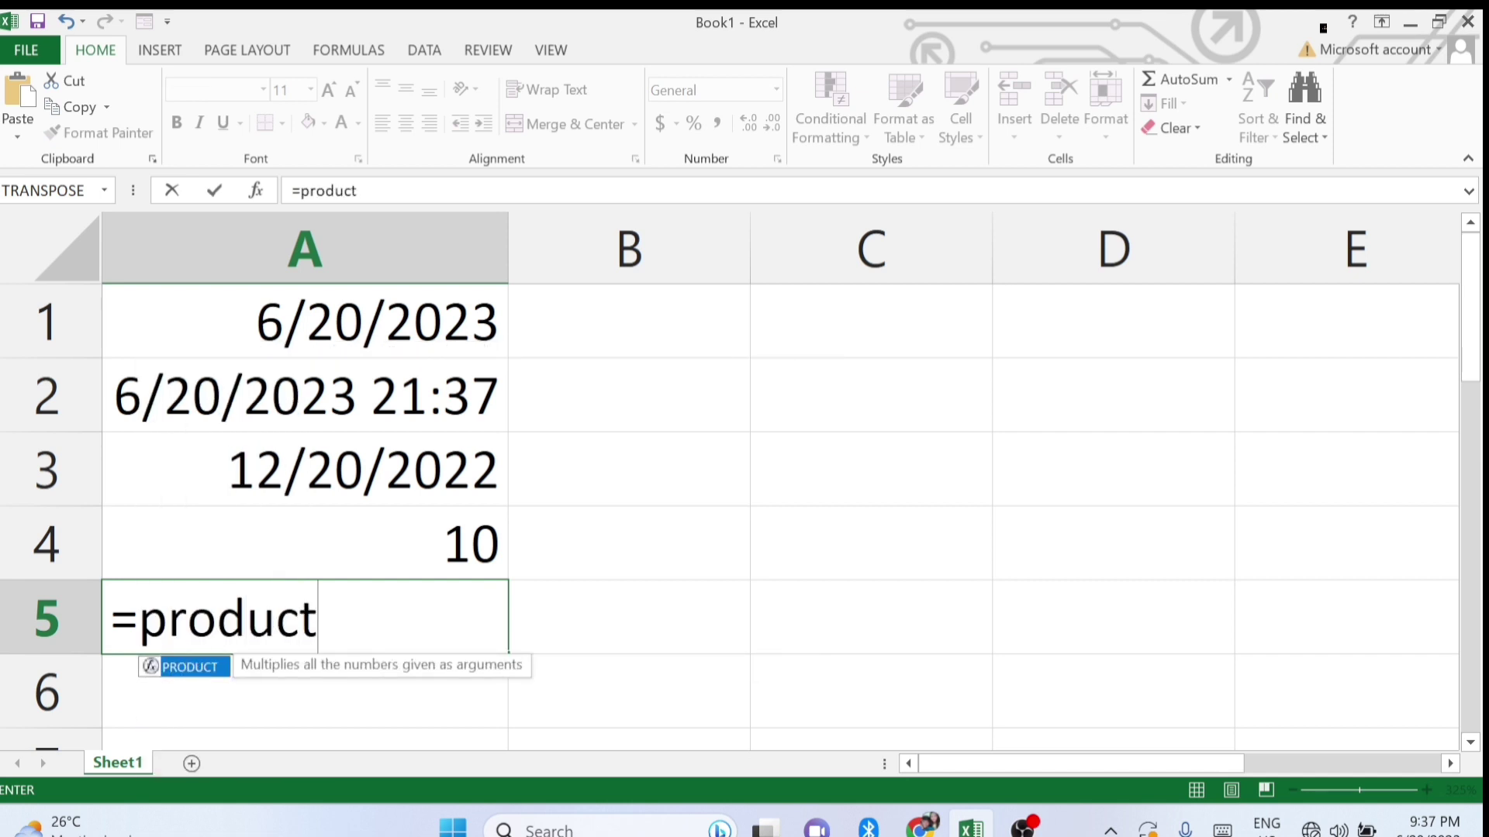
pyautogui.write('(')
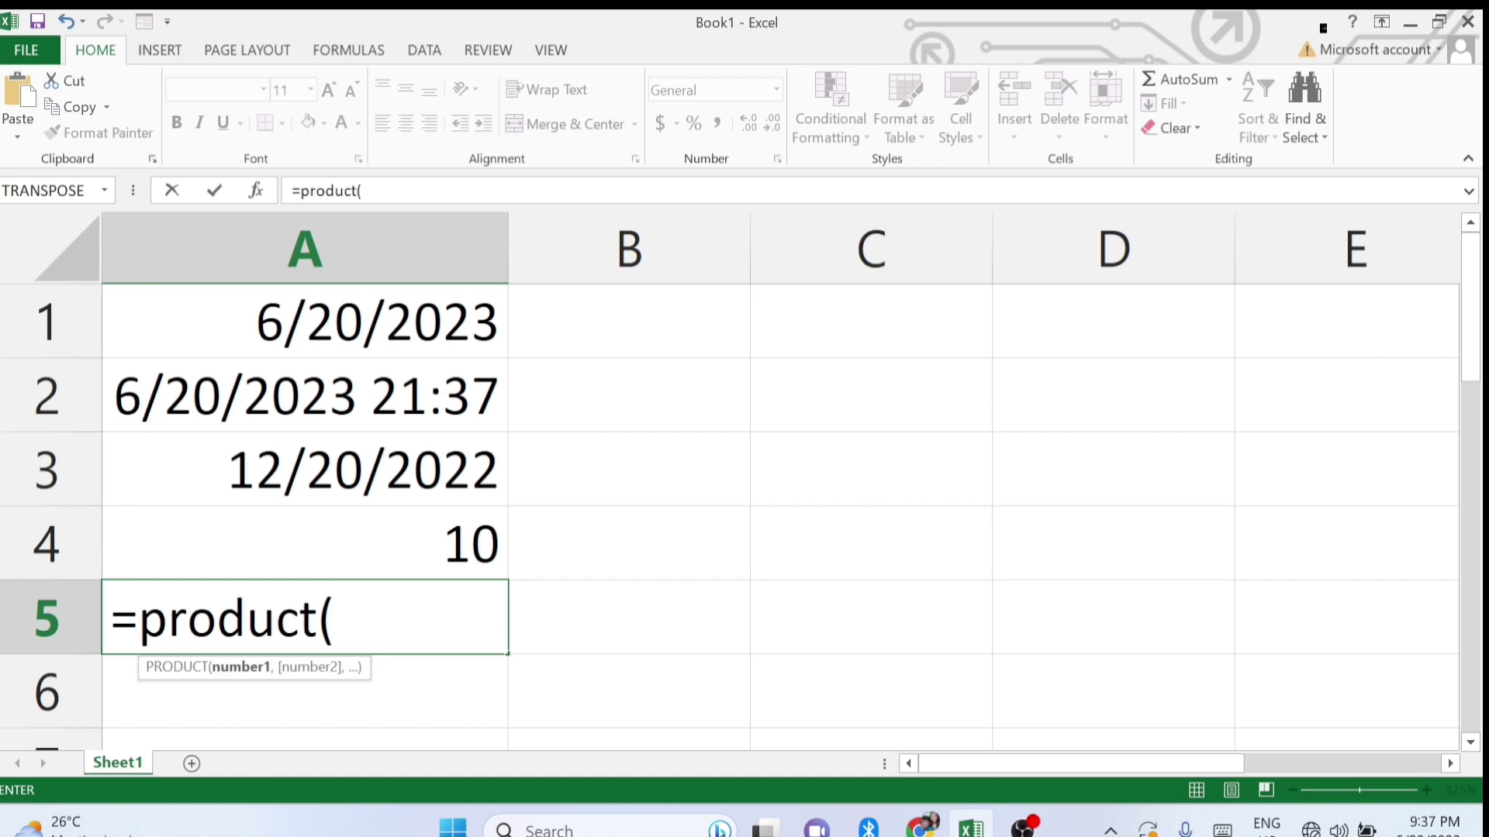
pyautogui.write('2,3,4')
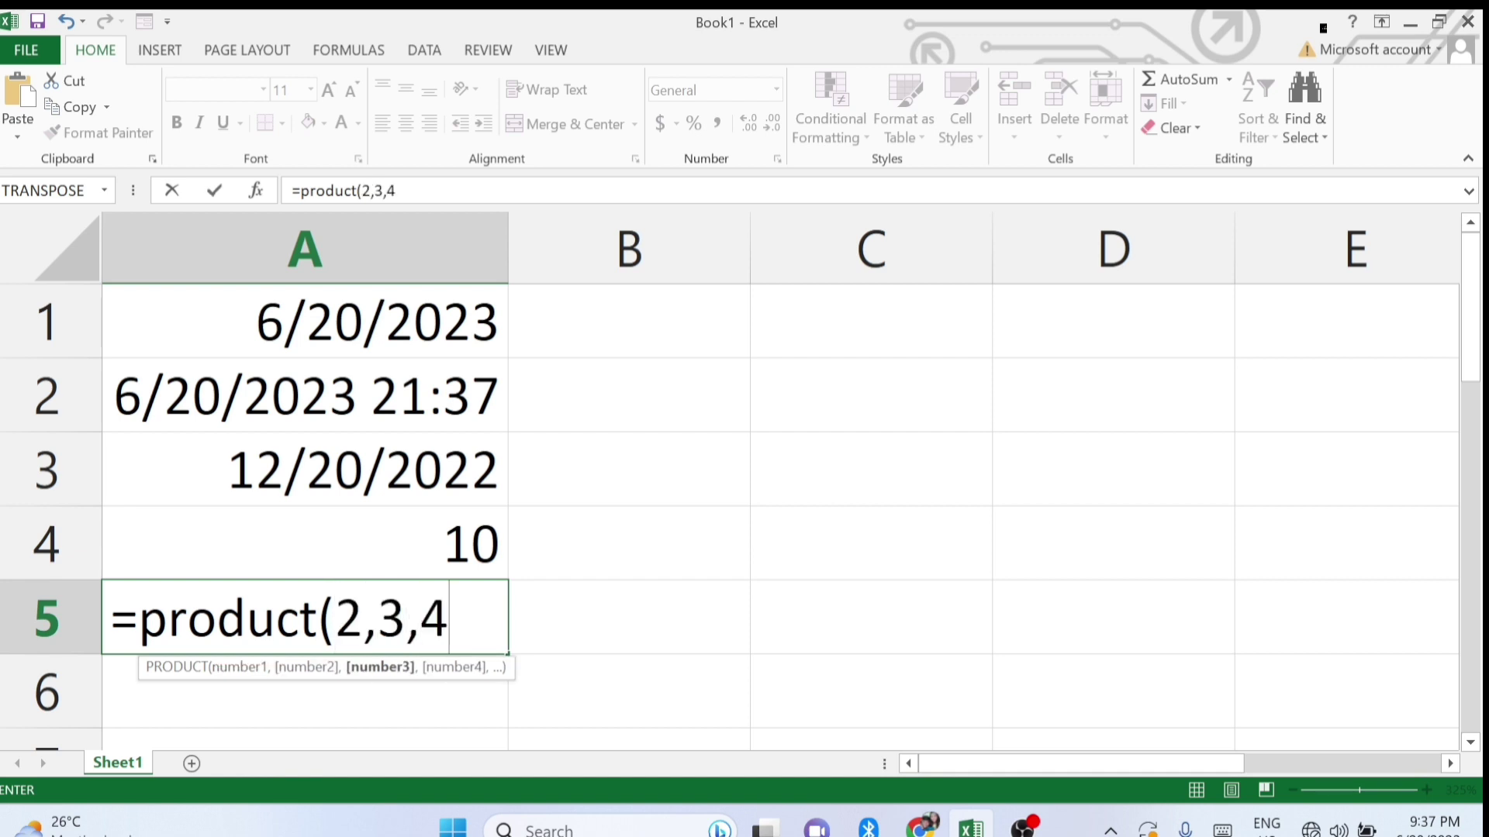
pyautogui.write(',5')
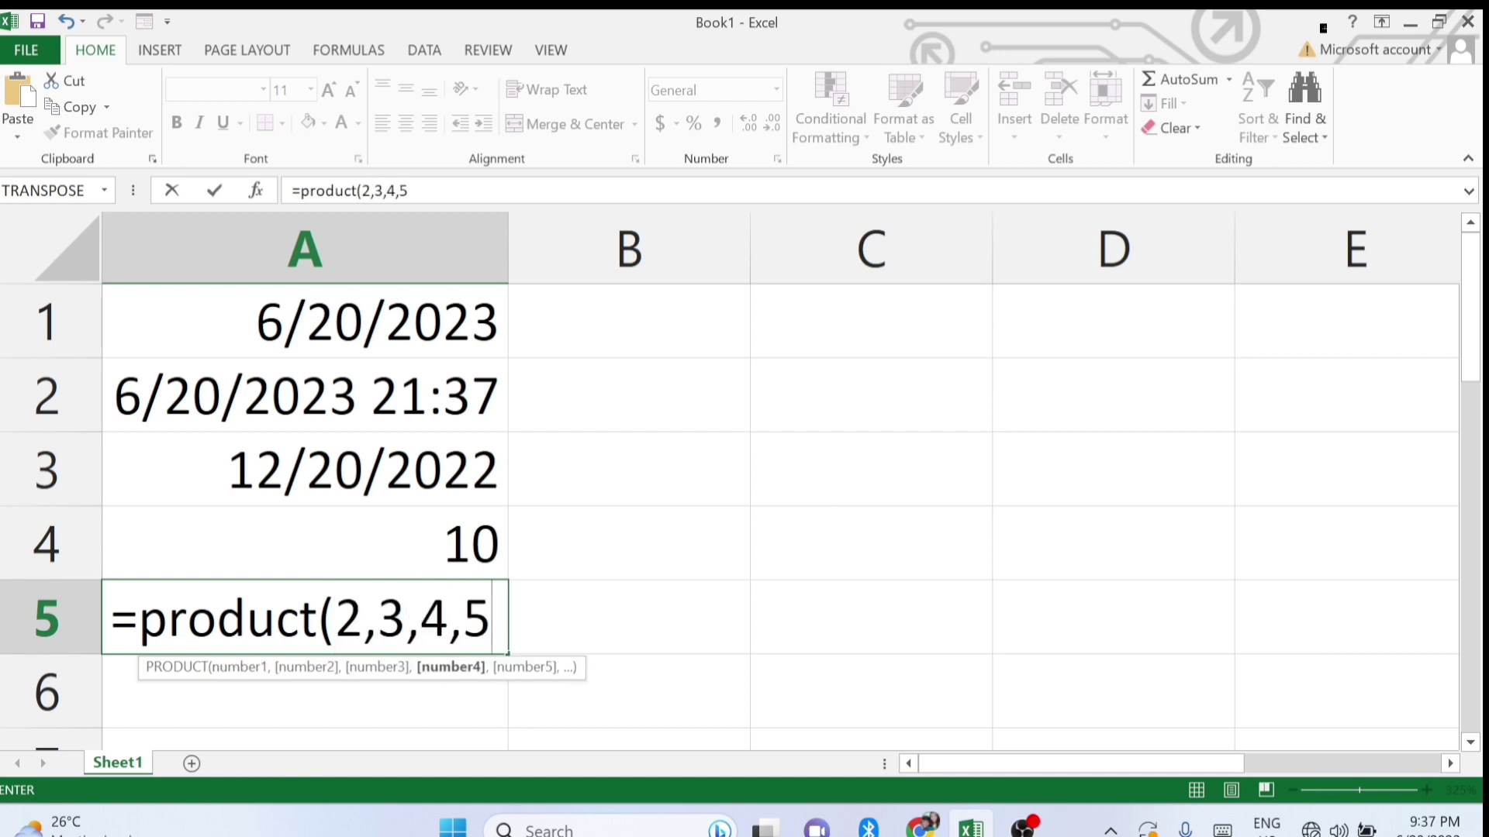
pyautogui.write(')')
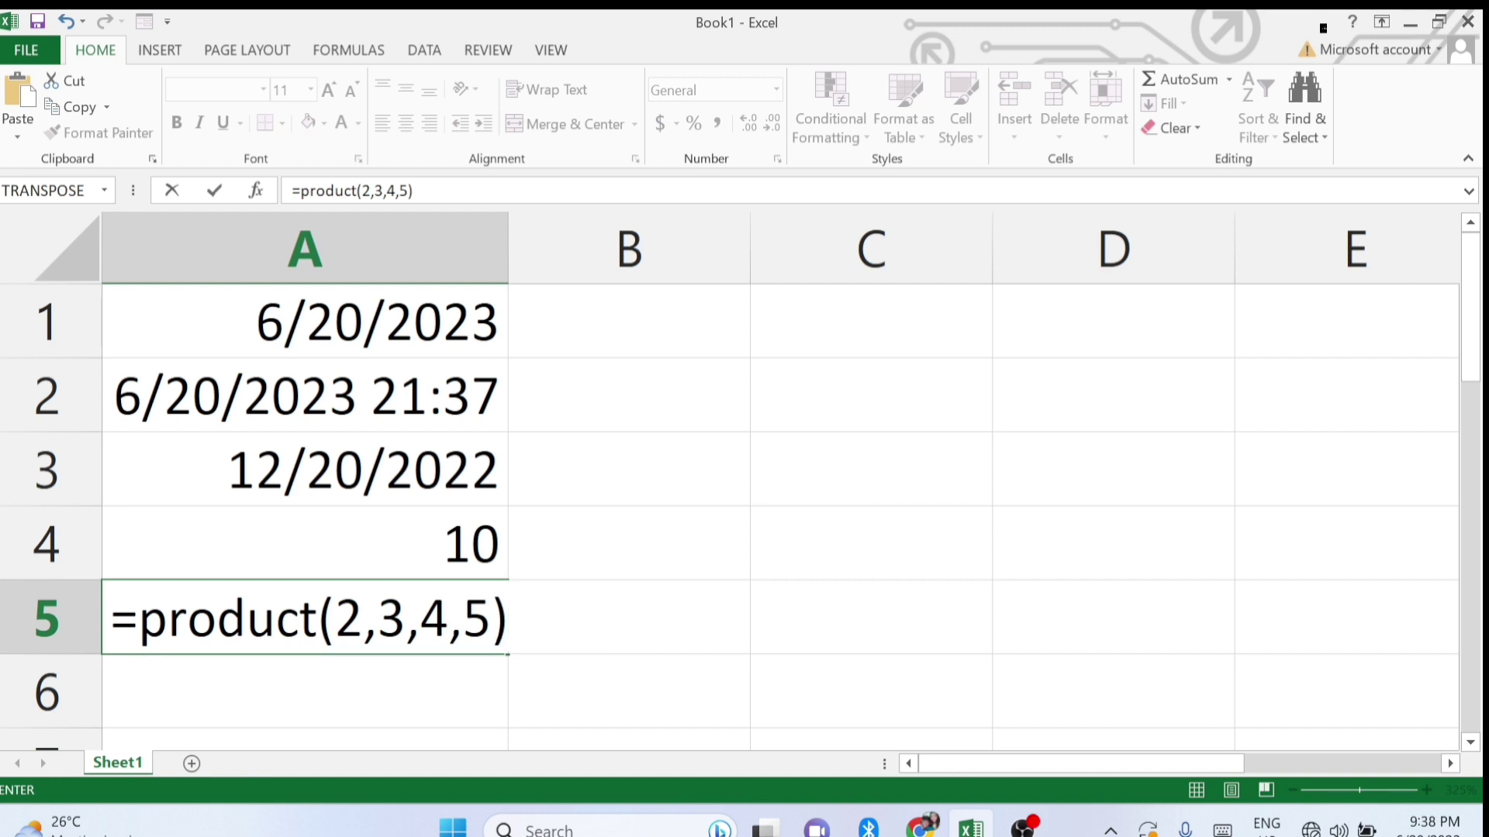
pyautogui.press('Return')
pyautogui.scroll(-2, 305, 618)
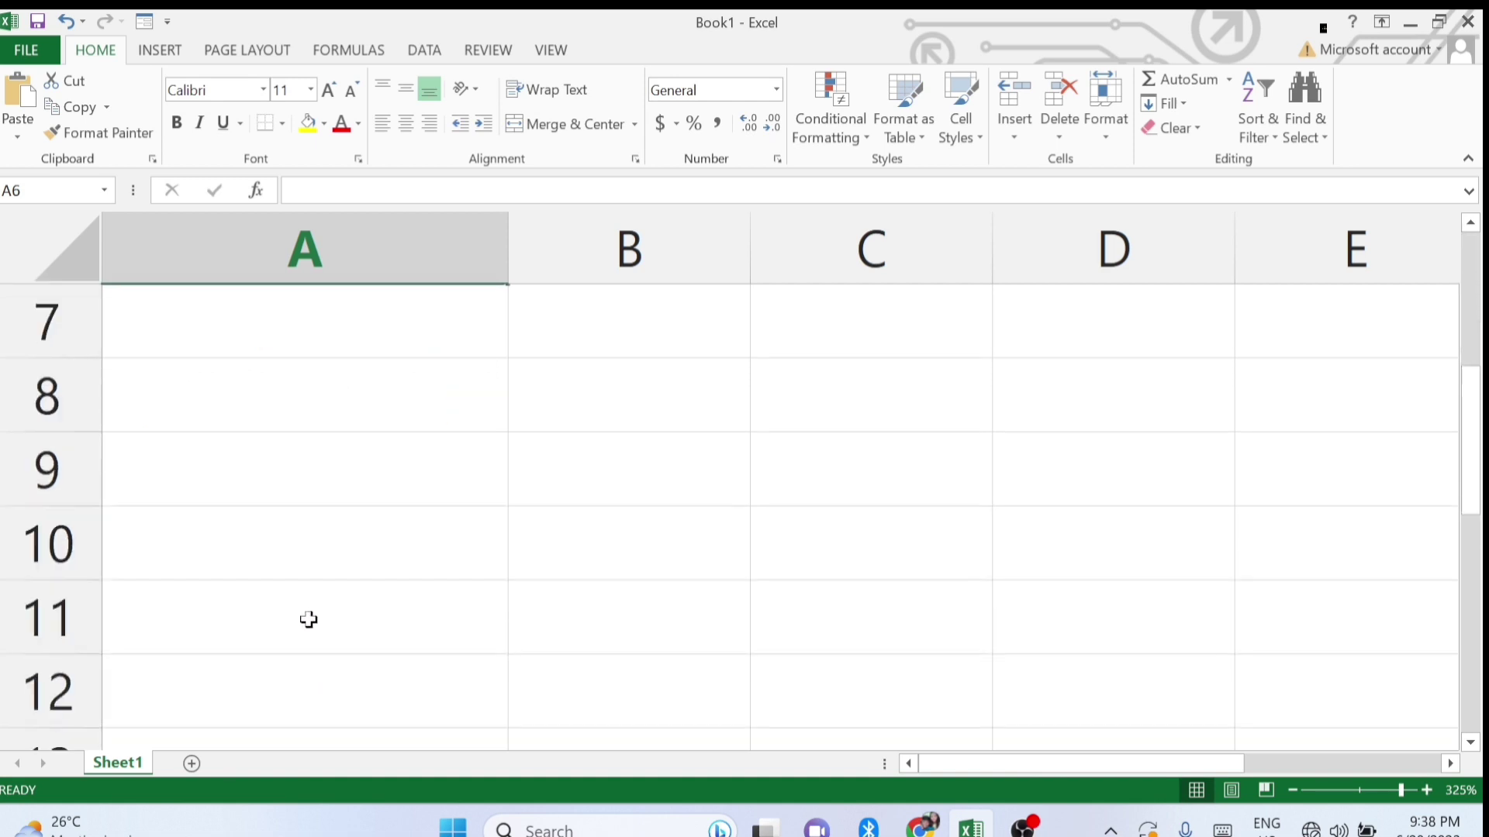
pyautogui.scroll(2, 313, 512)
# Reopen and re-commit the PRODUCT formula in A5 to review it.
pyautogui.click(344, 590)
pyautogui.doubleClick(343, 589)
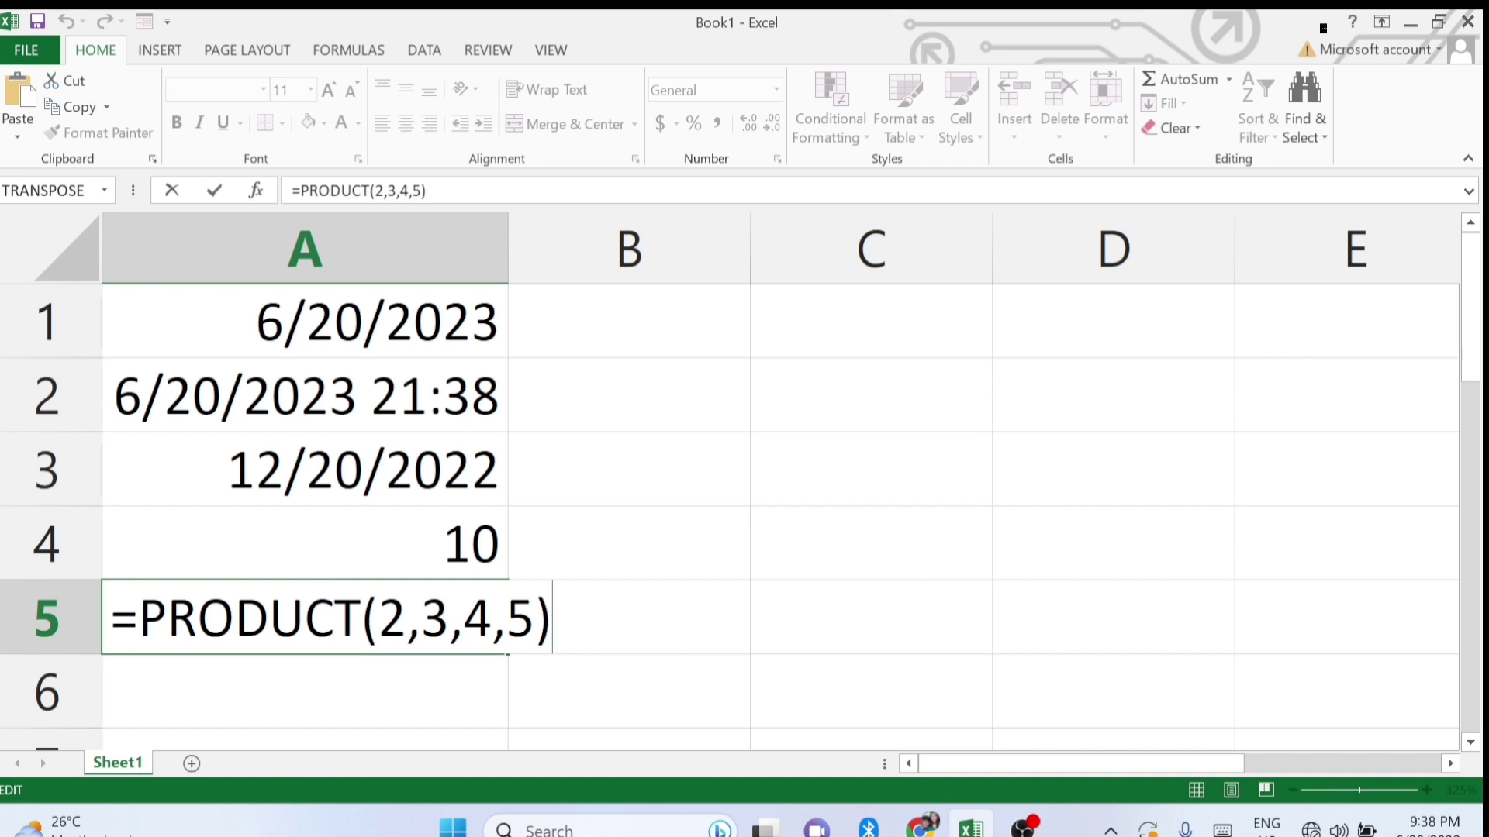
pyautogui.press('Return')
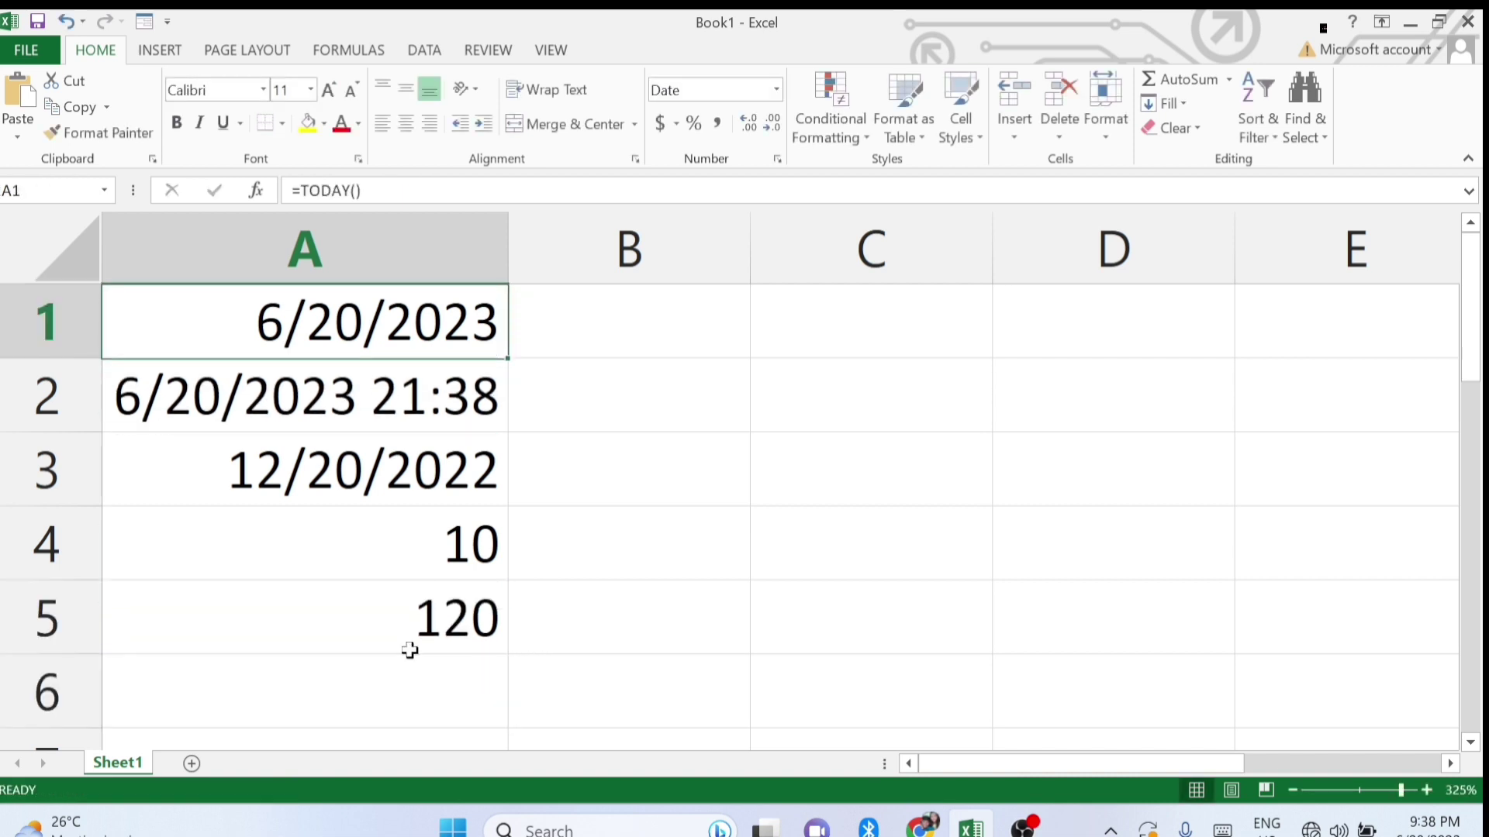
pyautogui.doubleClick(449, 615)
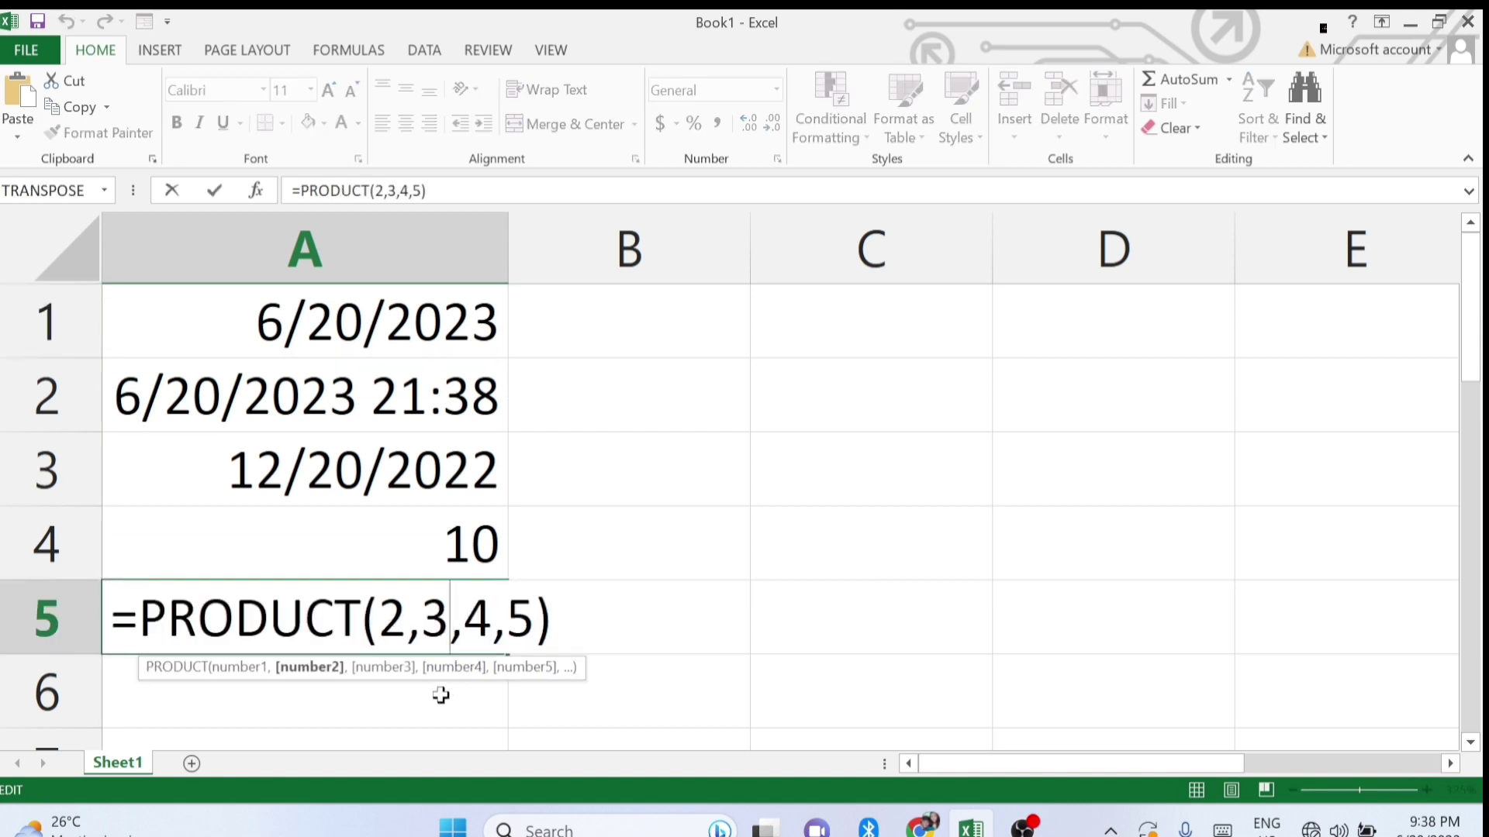
pyautogui.press('Return')
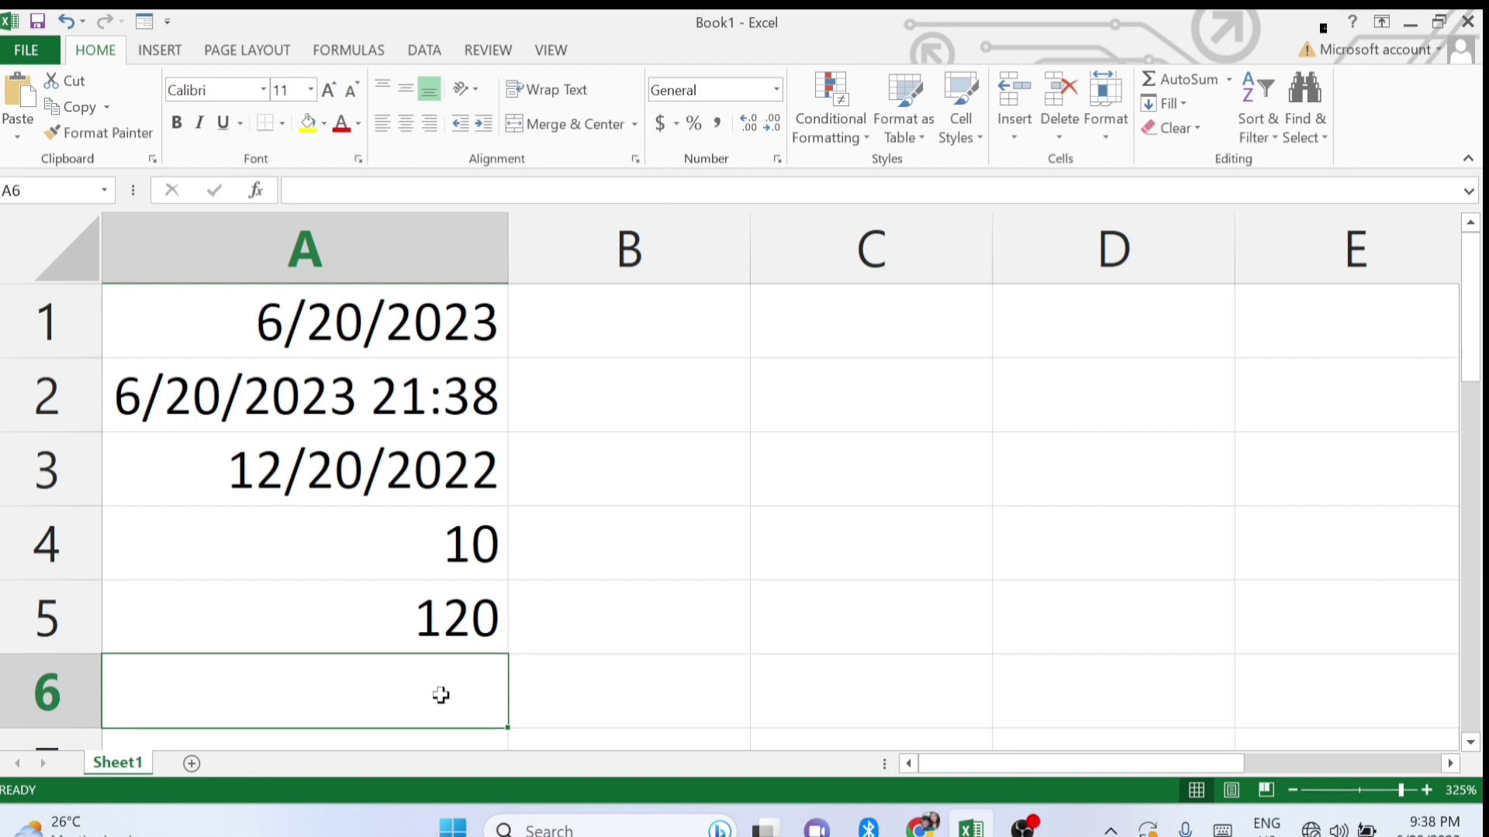
pyautogui.scroll(-2, 426, 659)
pyautogui.scroll(2, 411, 639)
pyautogui.scroll(-3, 402, 632)
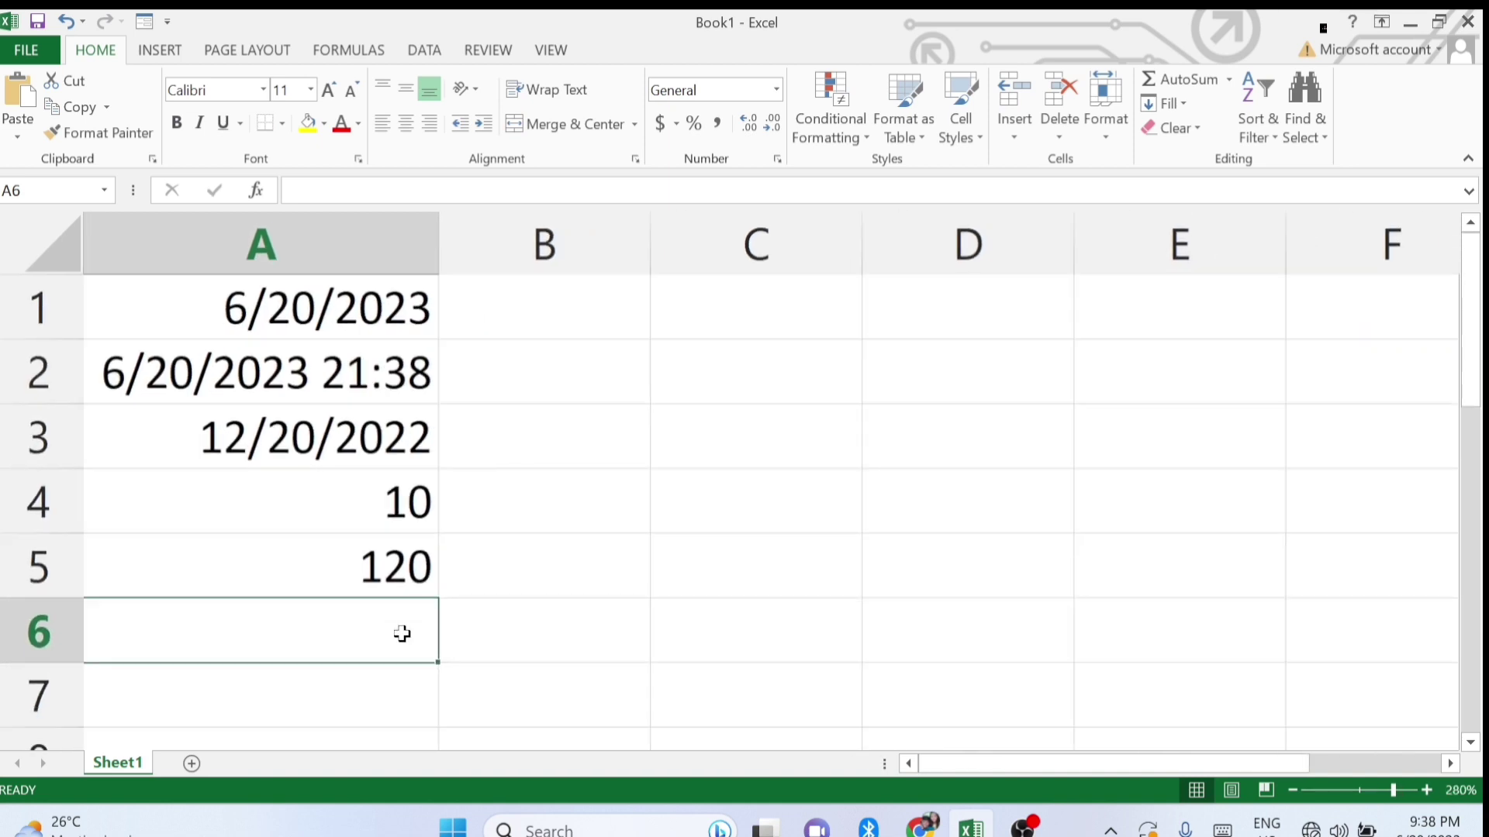
pyautogui.scroll(-1, 372, 630)
pyautogui.scroll(1, 290, 477)
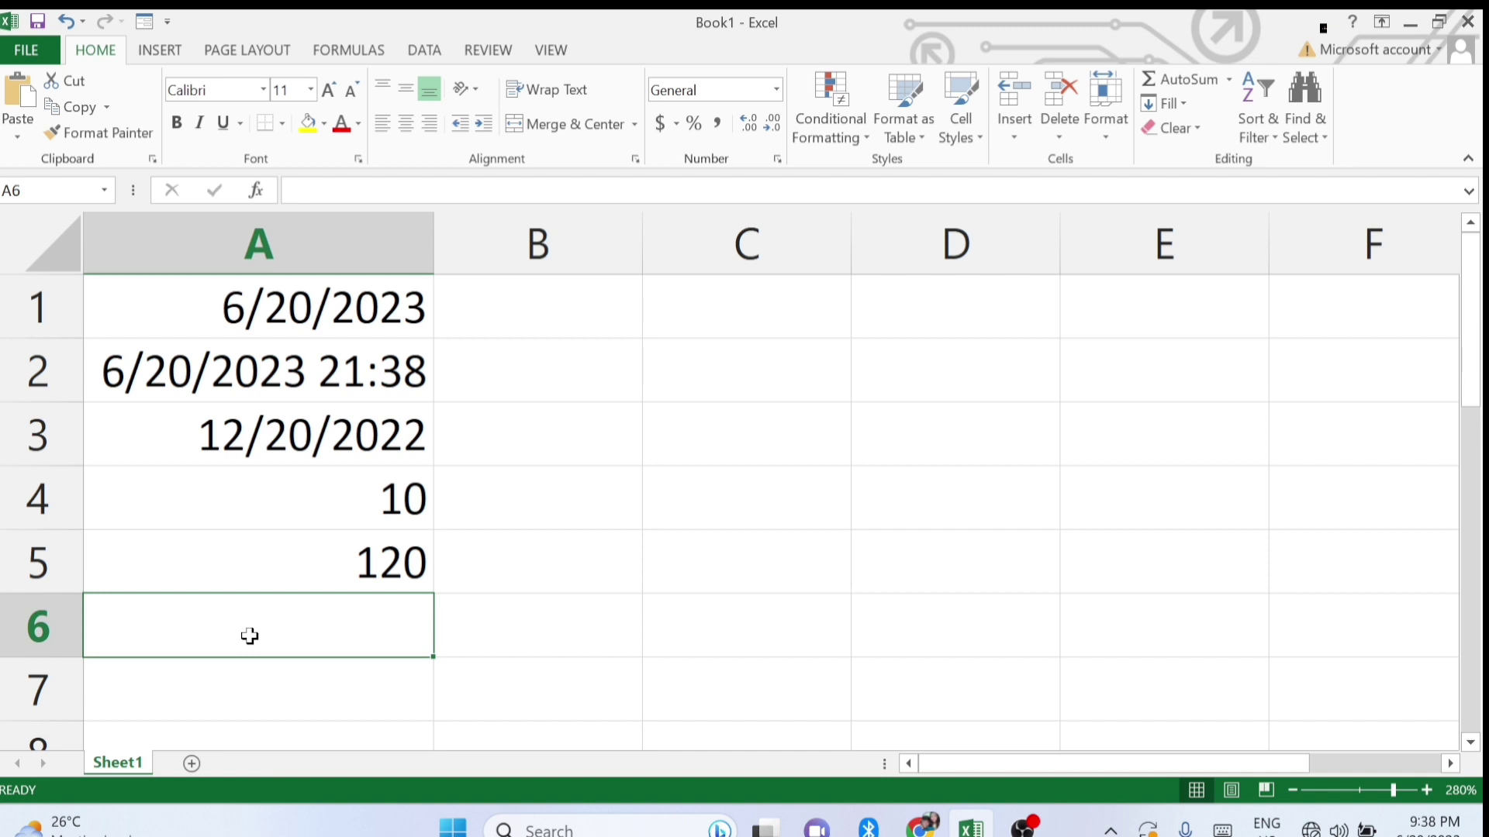
# Enter =MAX(2,3,4,5,10) in A6 so it shows 10, then review it.
pyautogui.write('=ma')
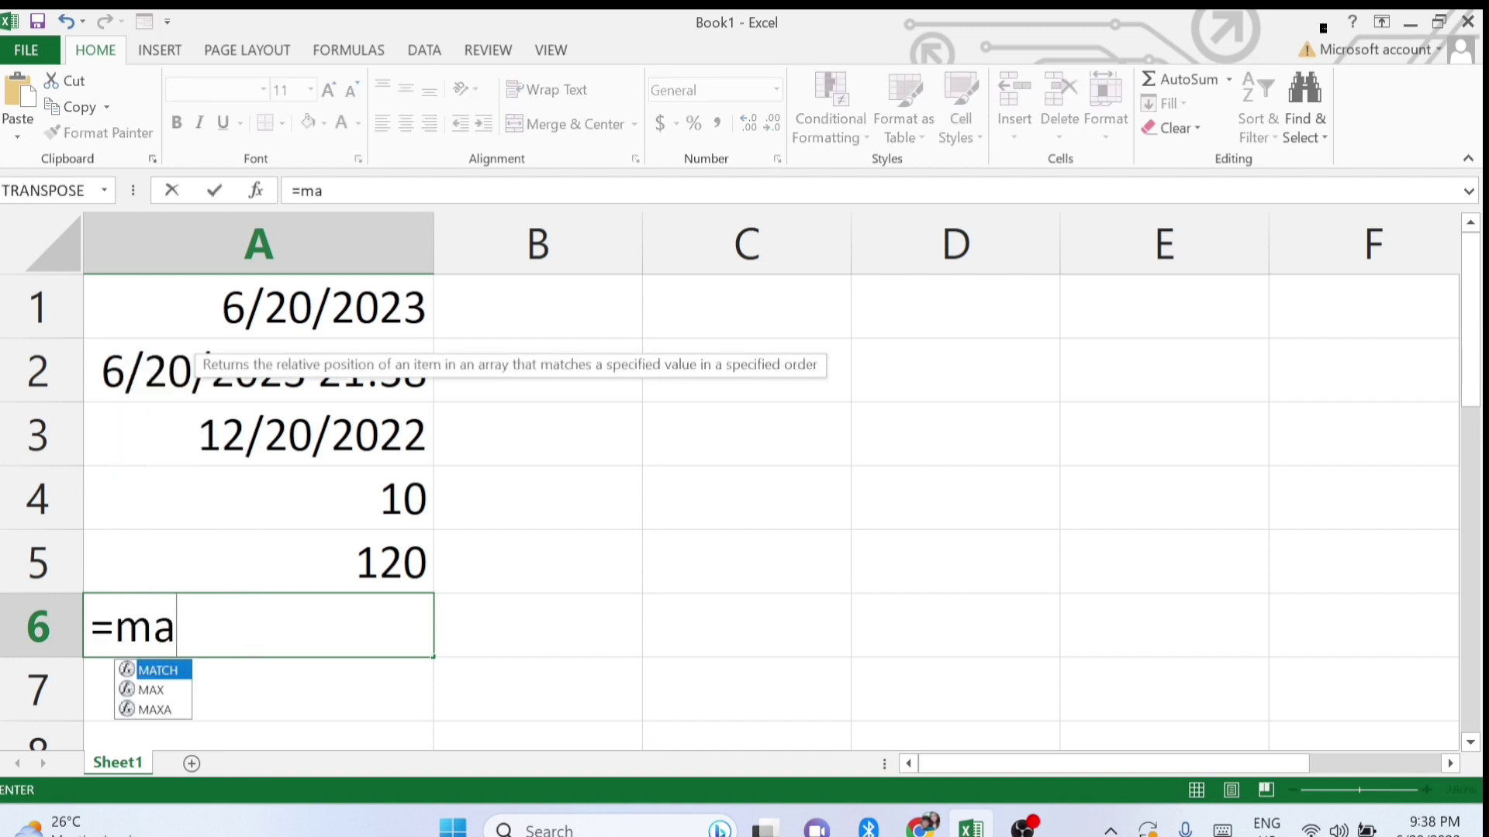
pyautogui.write('x(')
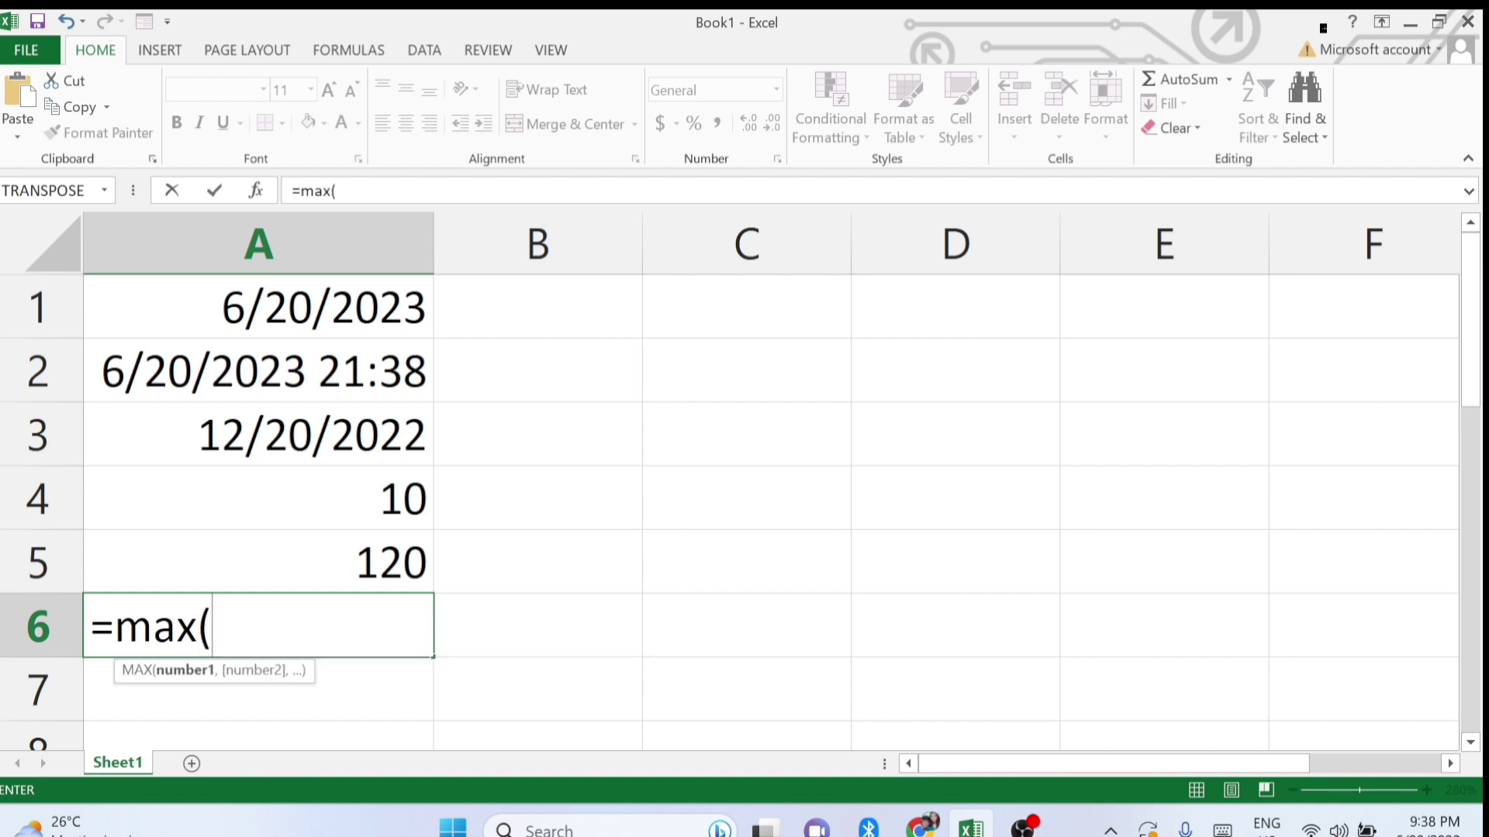
pyautogui.write('2,3,4')
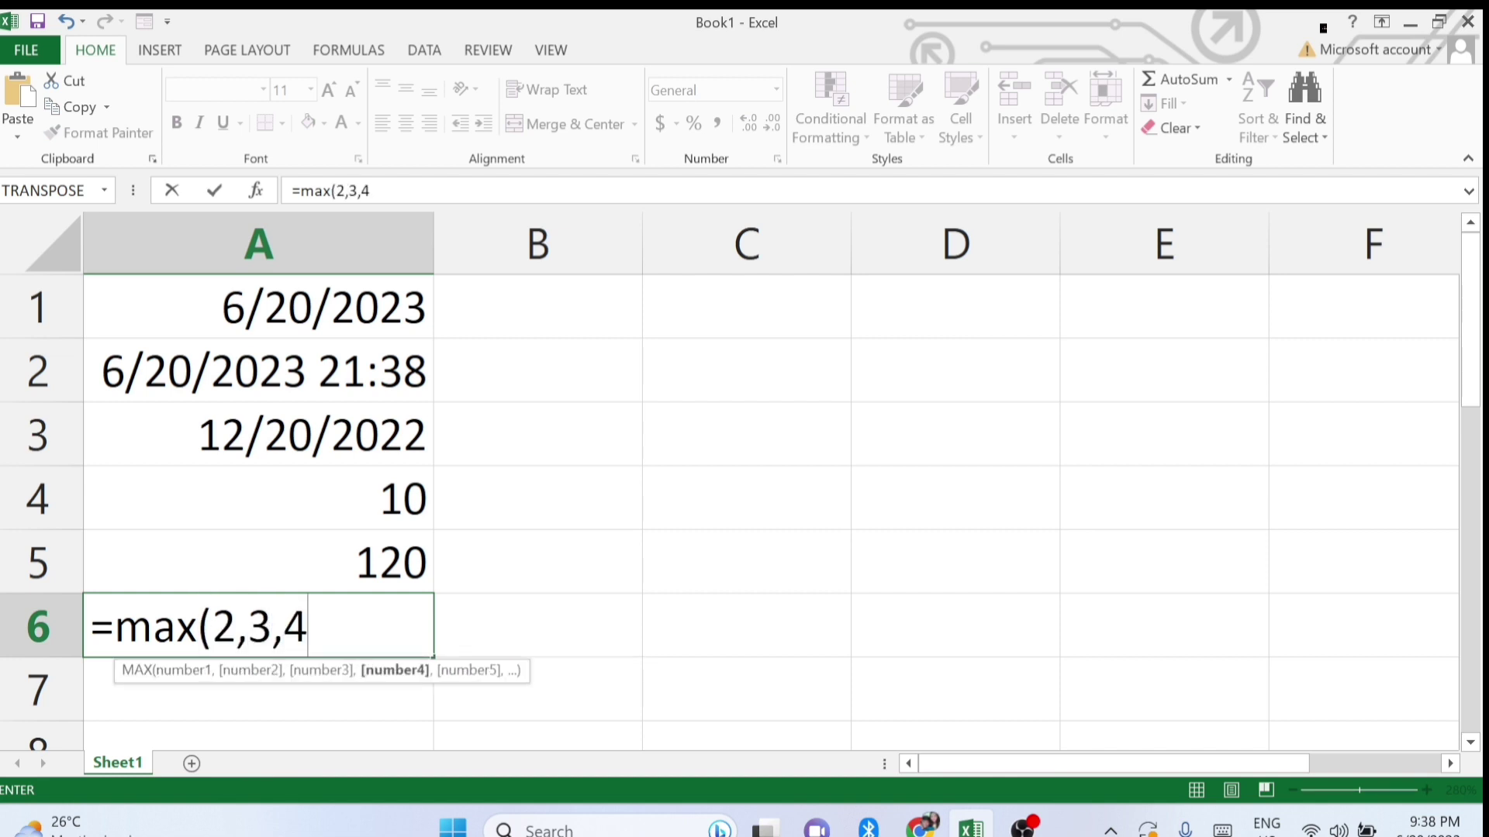
pyautogui.write(',5,10')
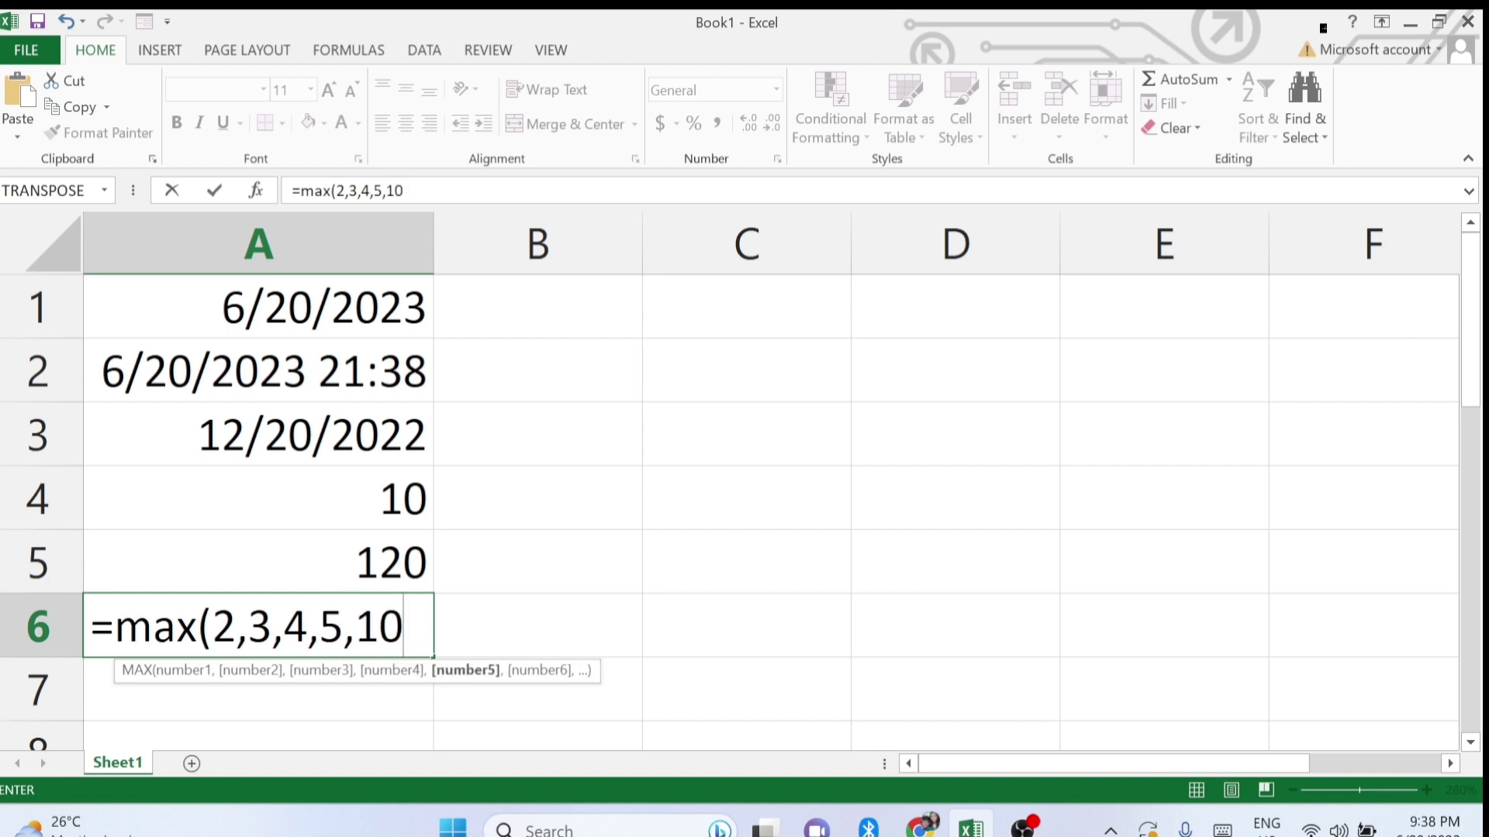
pyautogui.write(')')
pyautogui.scroll(-1, 203, 612)
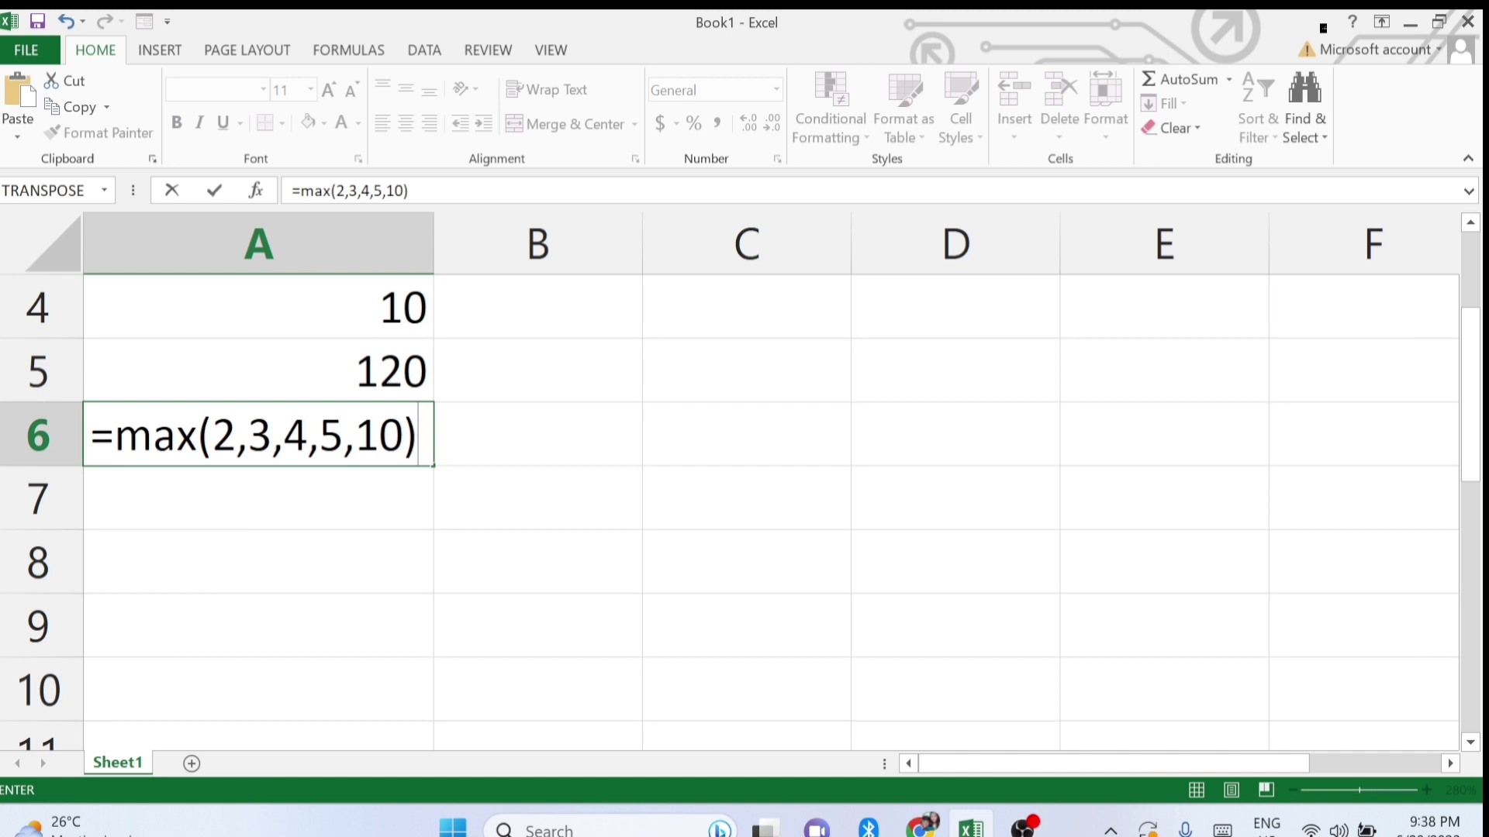
pyautogui.press('Return')
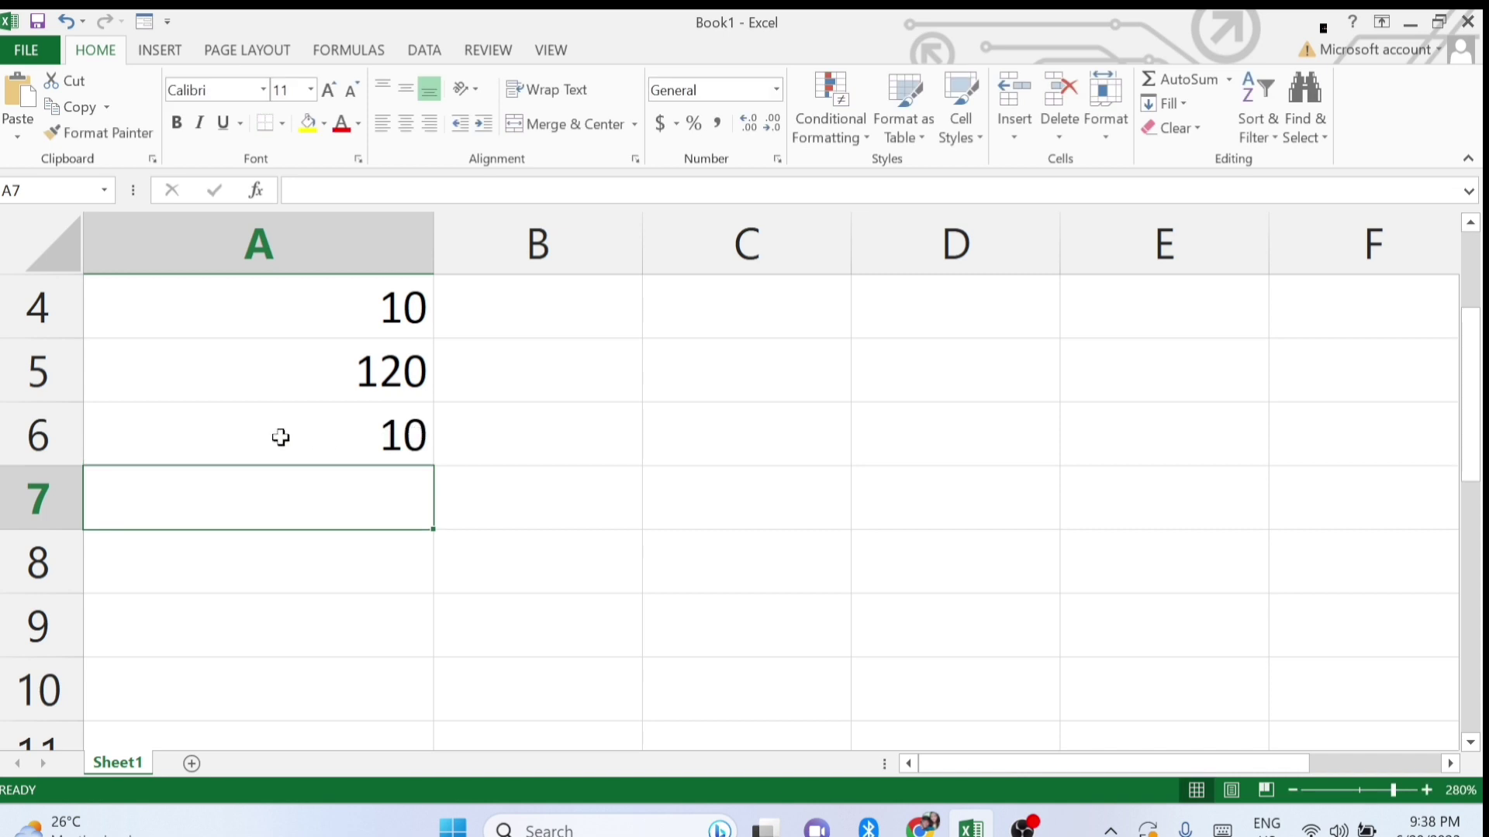
pyautogui.doubleClick(348, 432)
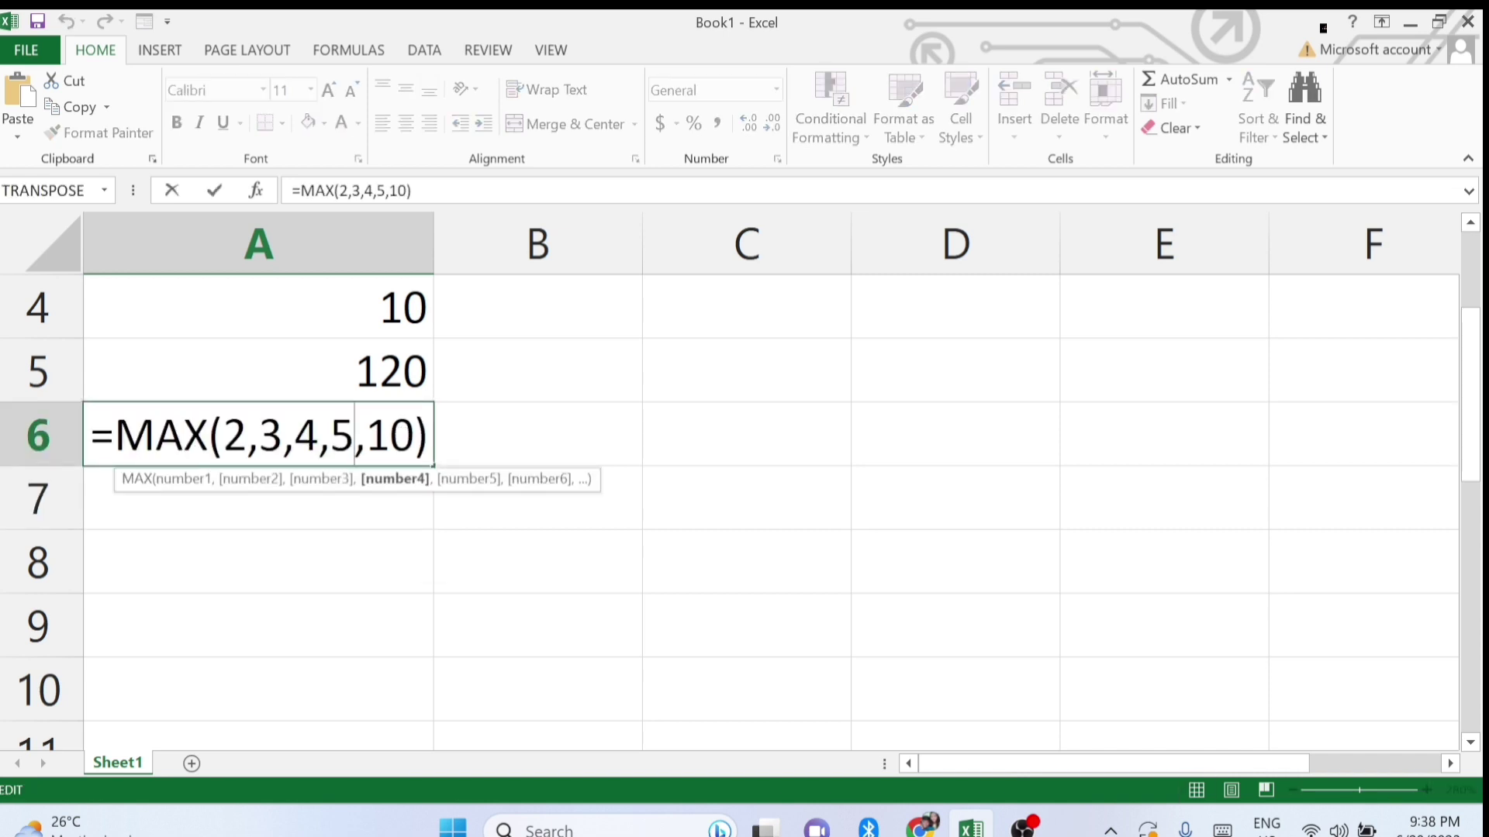
pyautogui.press('Return')
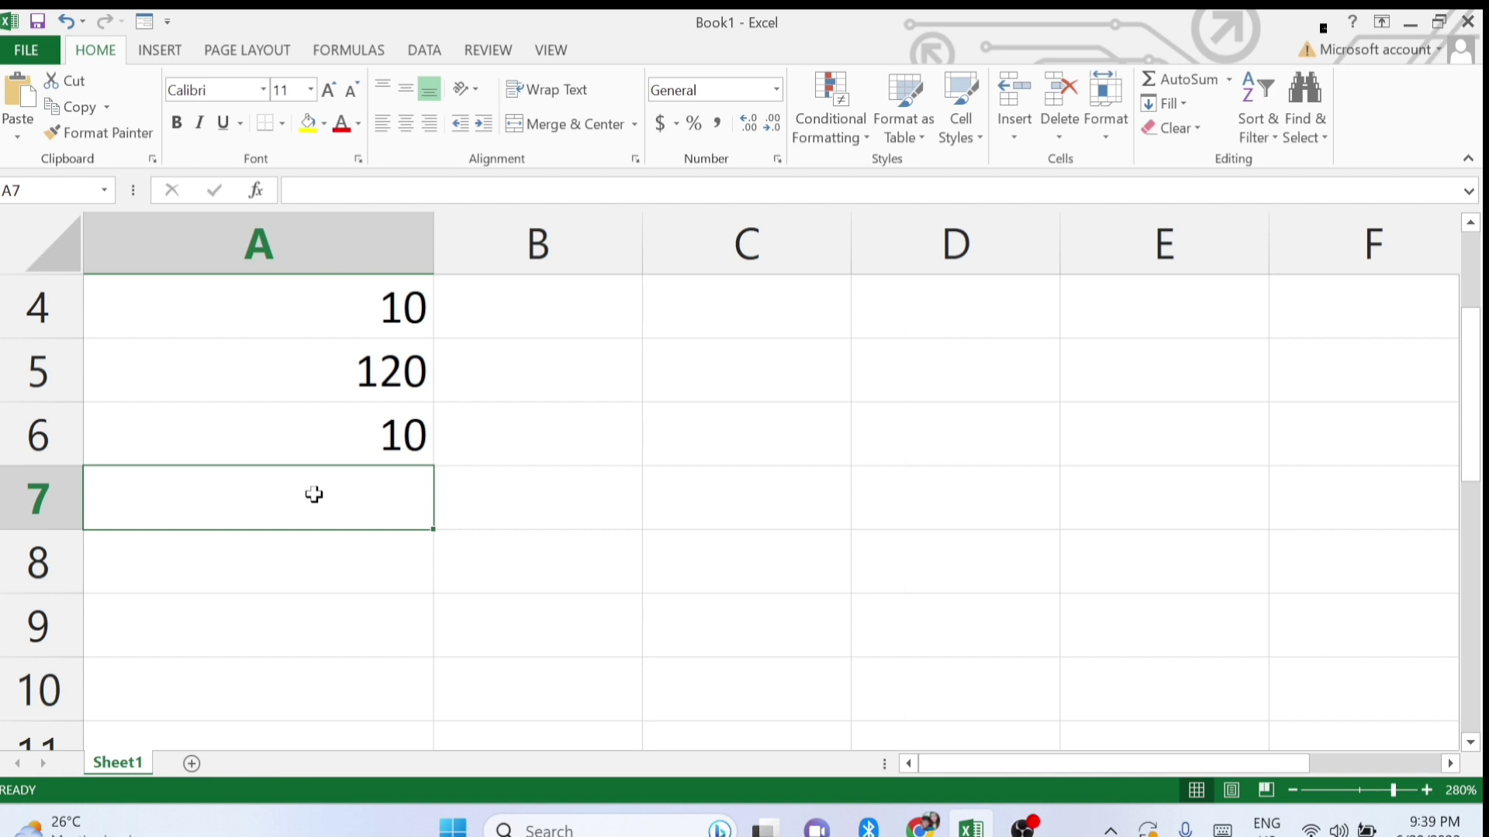
# Enter =MIN(0,2,5,6) in A7 so it shows 0, then review it.
pyautogui.write('=mi')
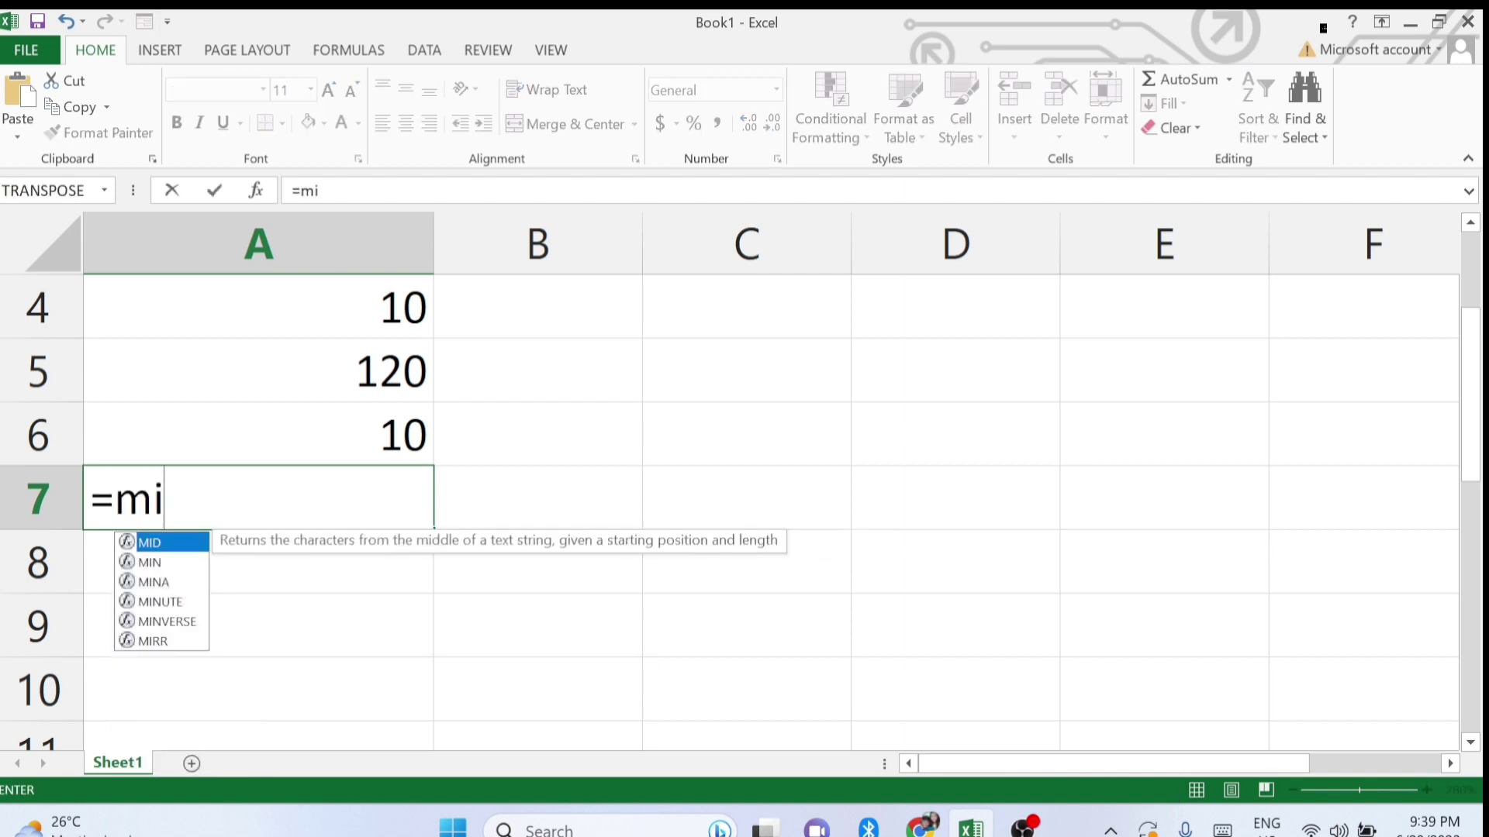
pyautogui.write('n(')
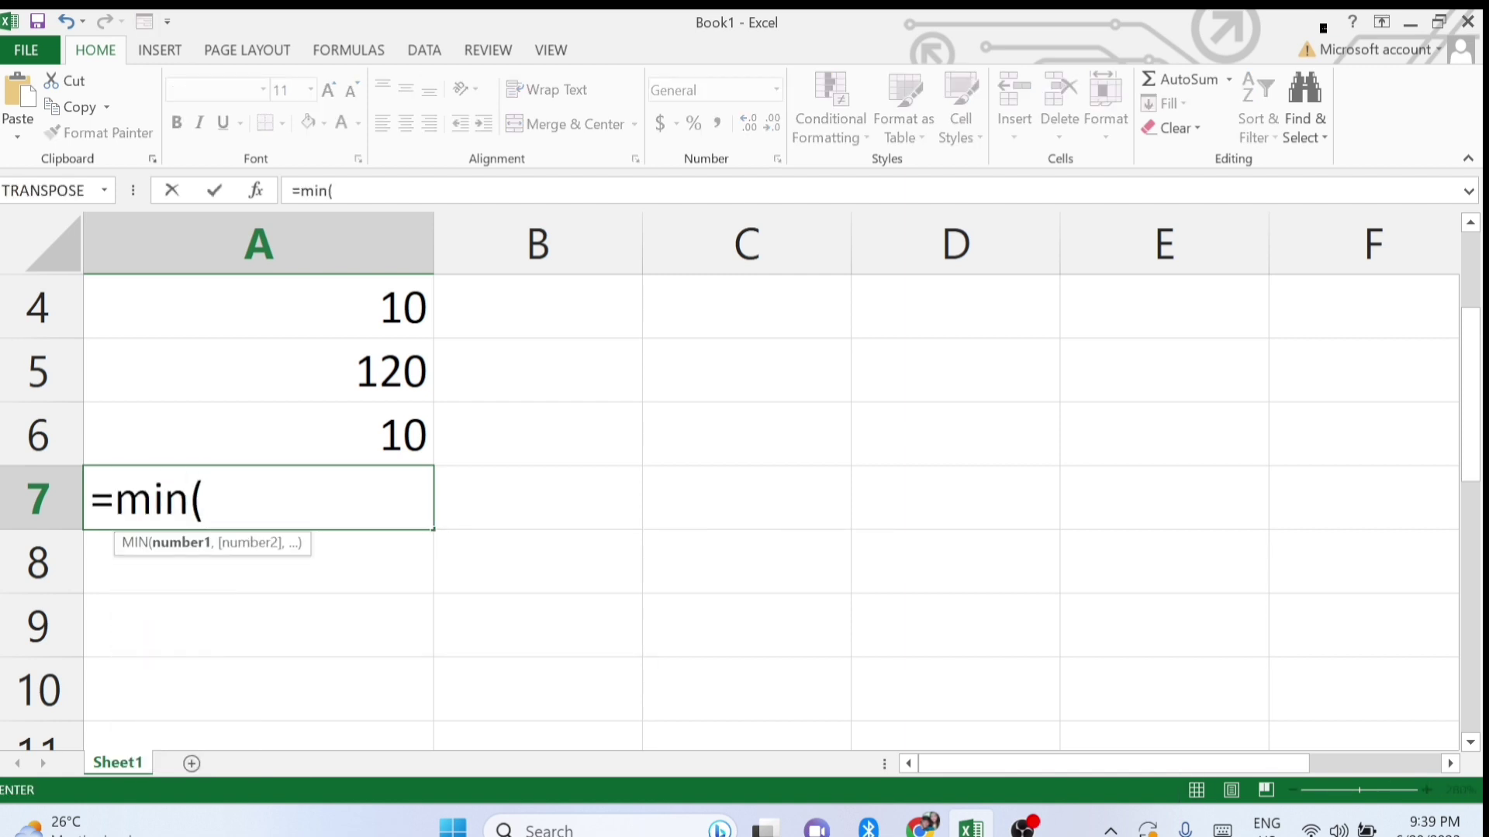
pyautogui.write('0,')
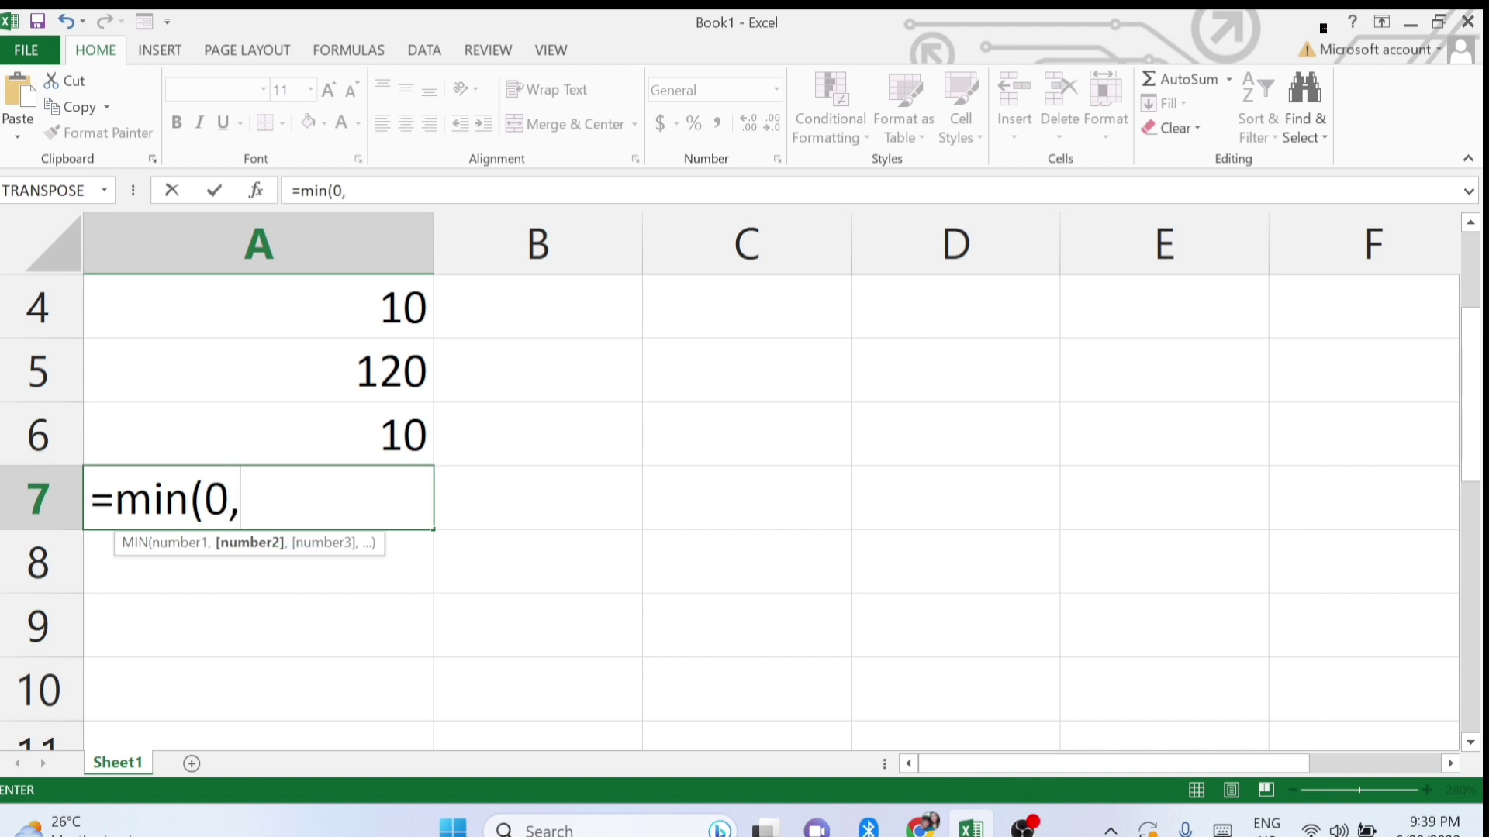
pyautogui.write('2,5,6')
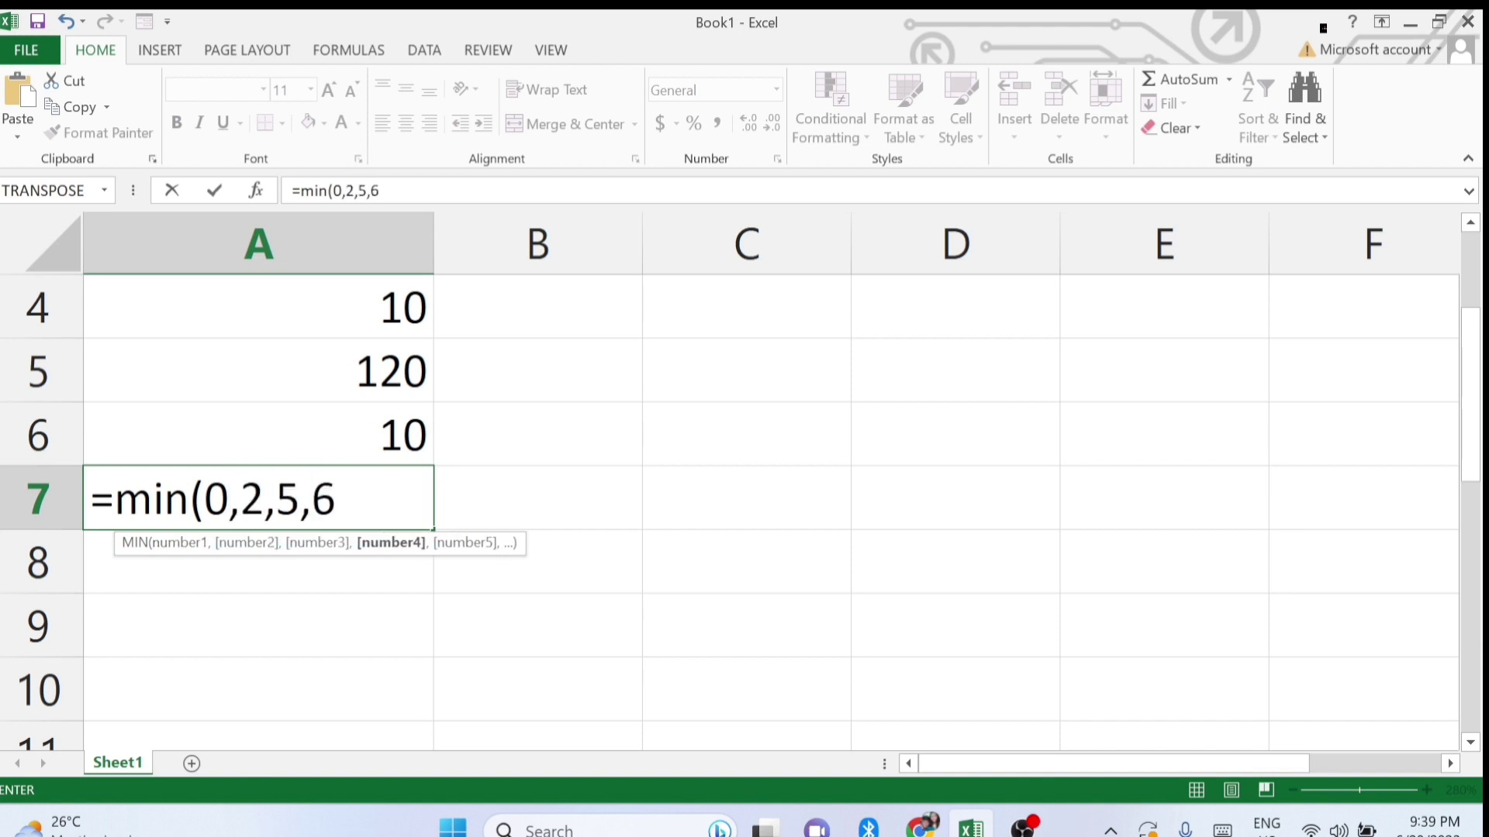
pyautogui.write(')')
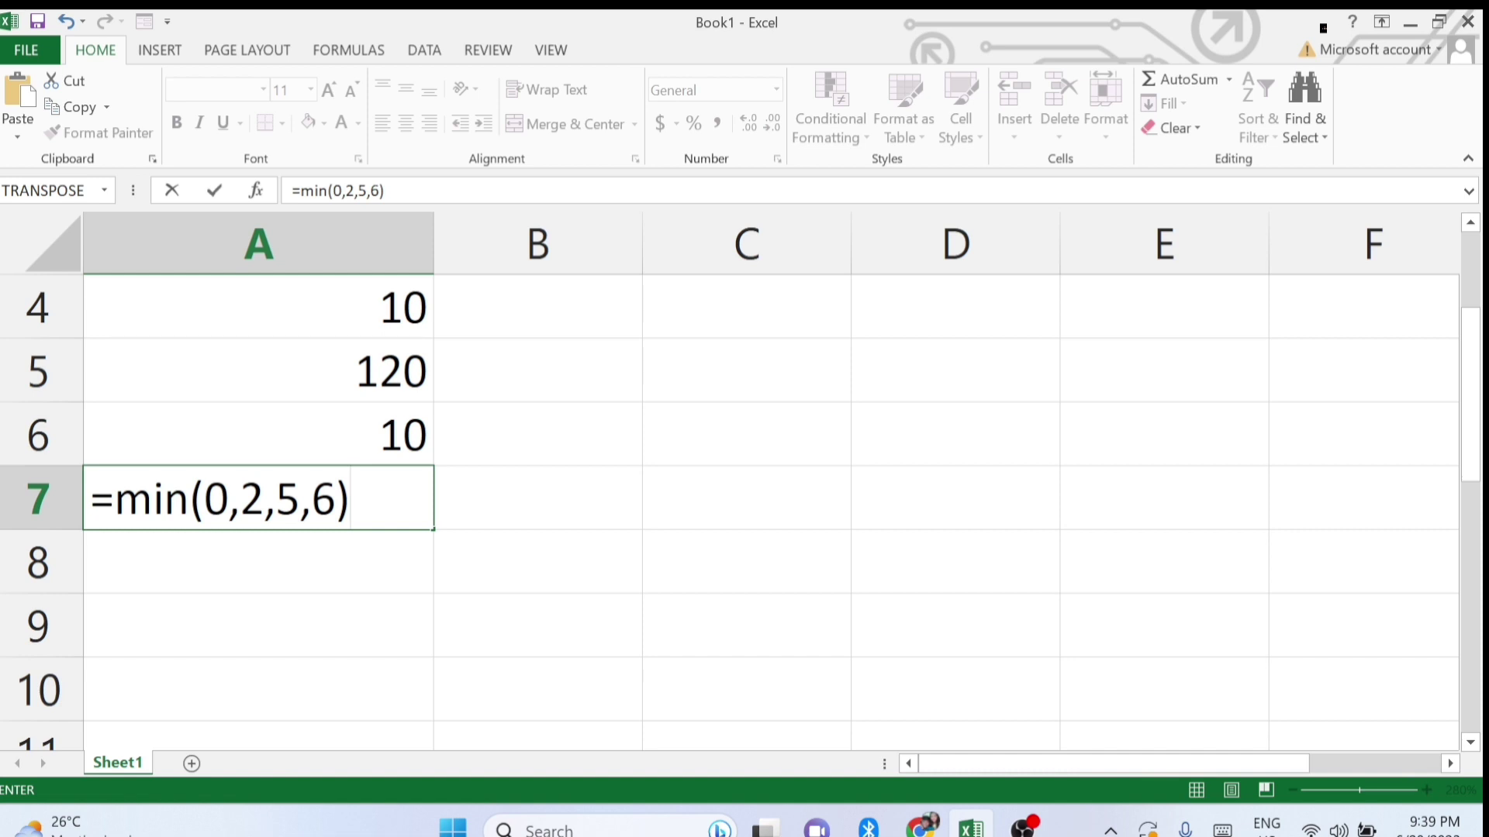
pyautogui.press('Return')
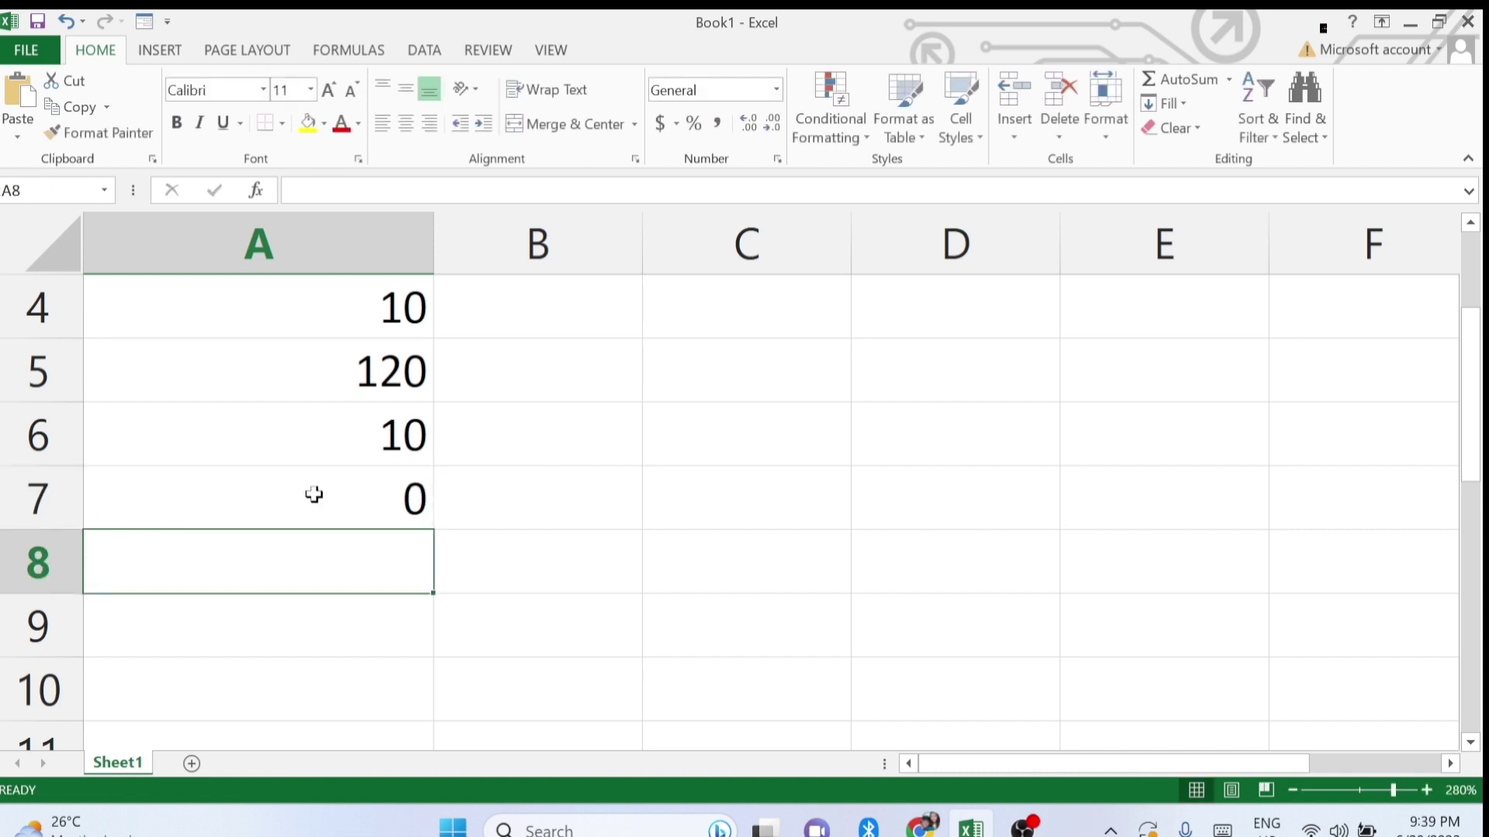
pyautogui.click(314, 495)
pyautogui.doubleClick(312, 497)
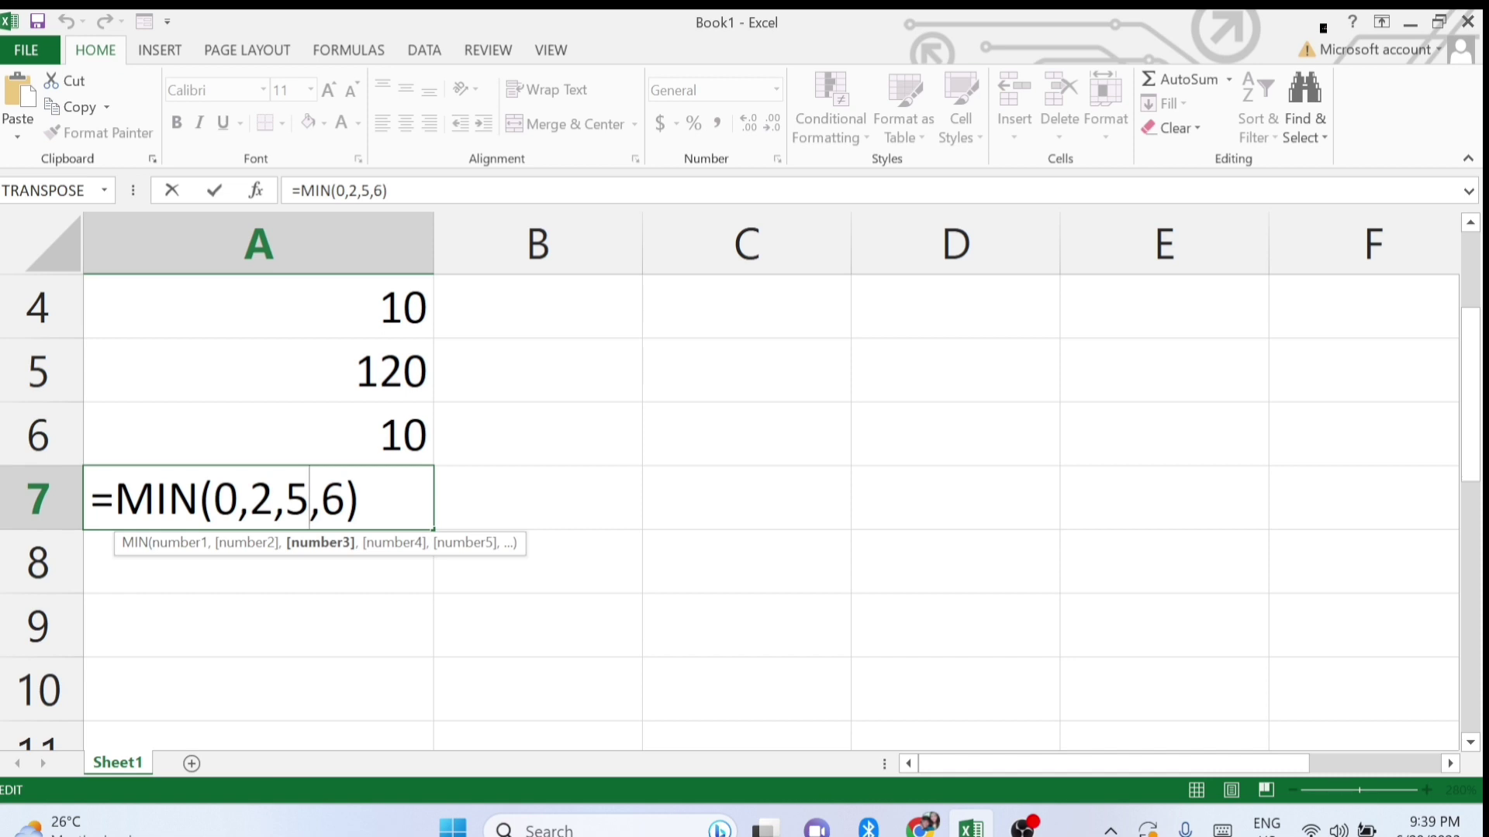
pyautogui.click(361, 498)
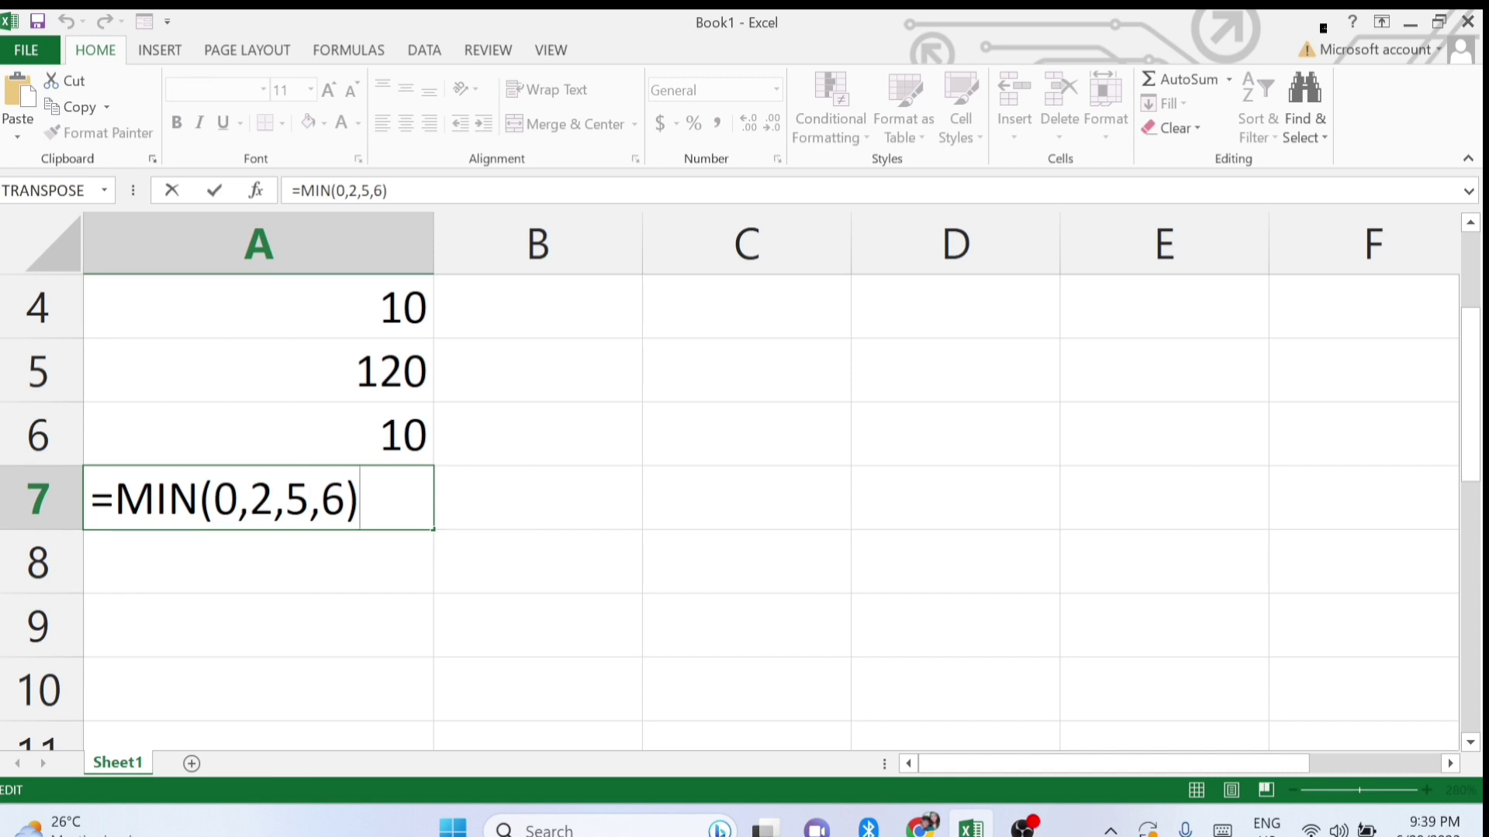
pyautogui.press('Return')
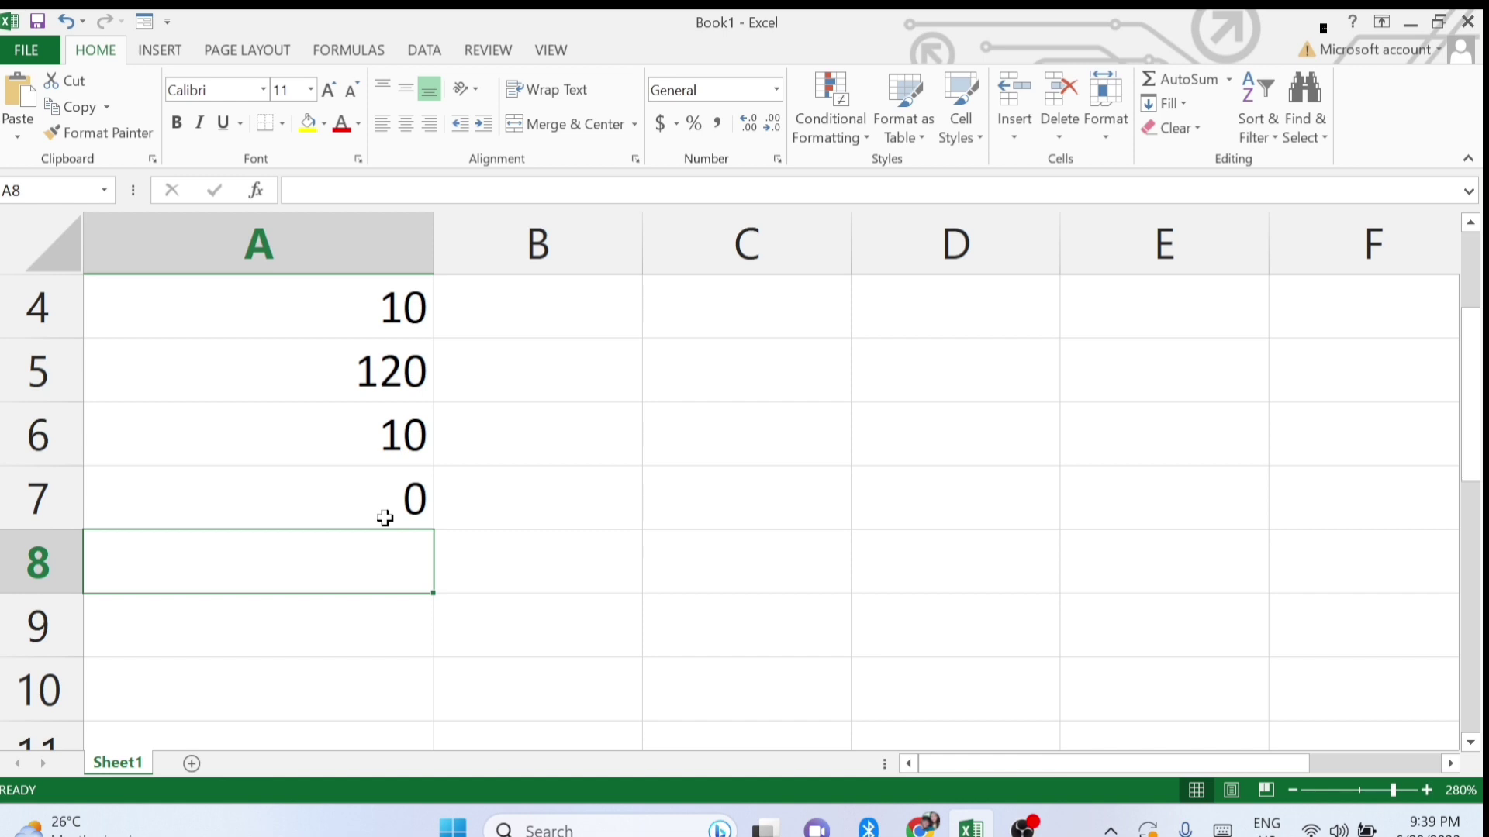
# Enter =POWER(2,4) in A8 to show 16, then begin =LEFT in A9.
pyautogui.write('=power')
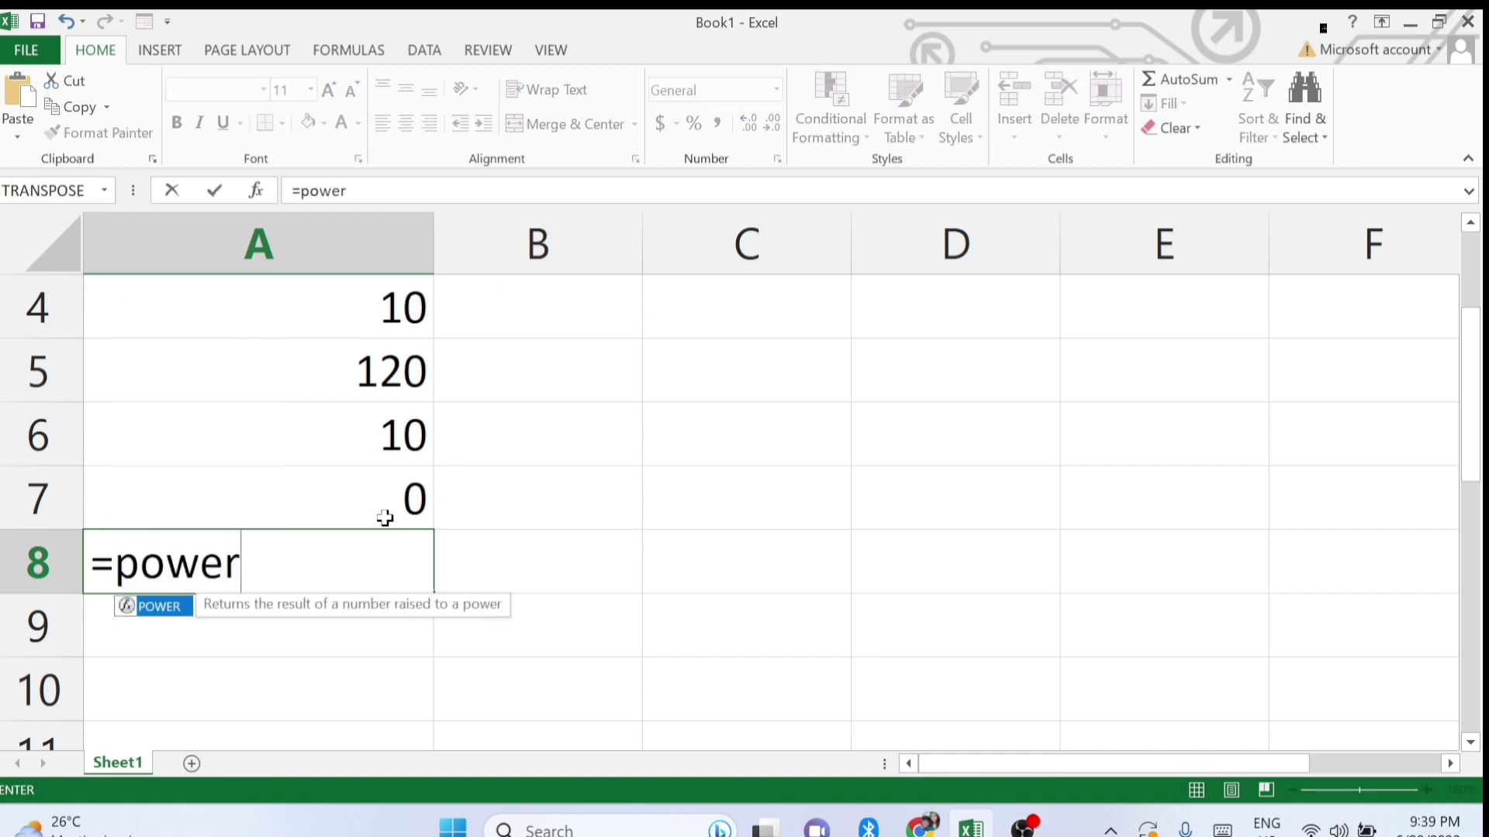
pyautogui.write('(2')
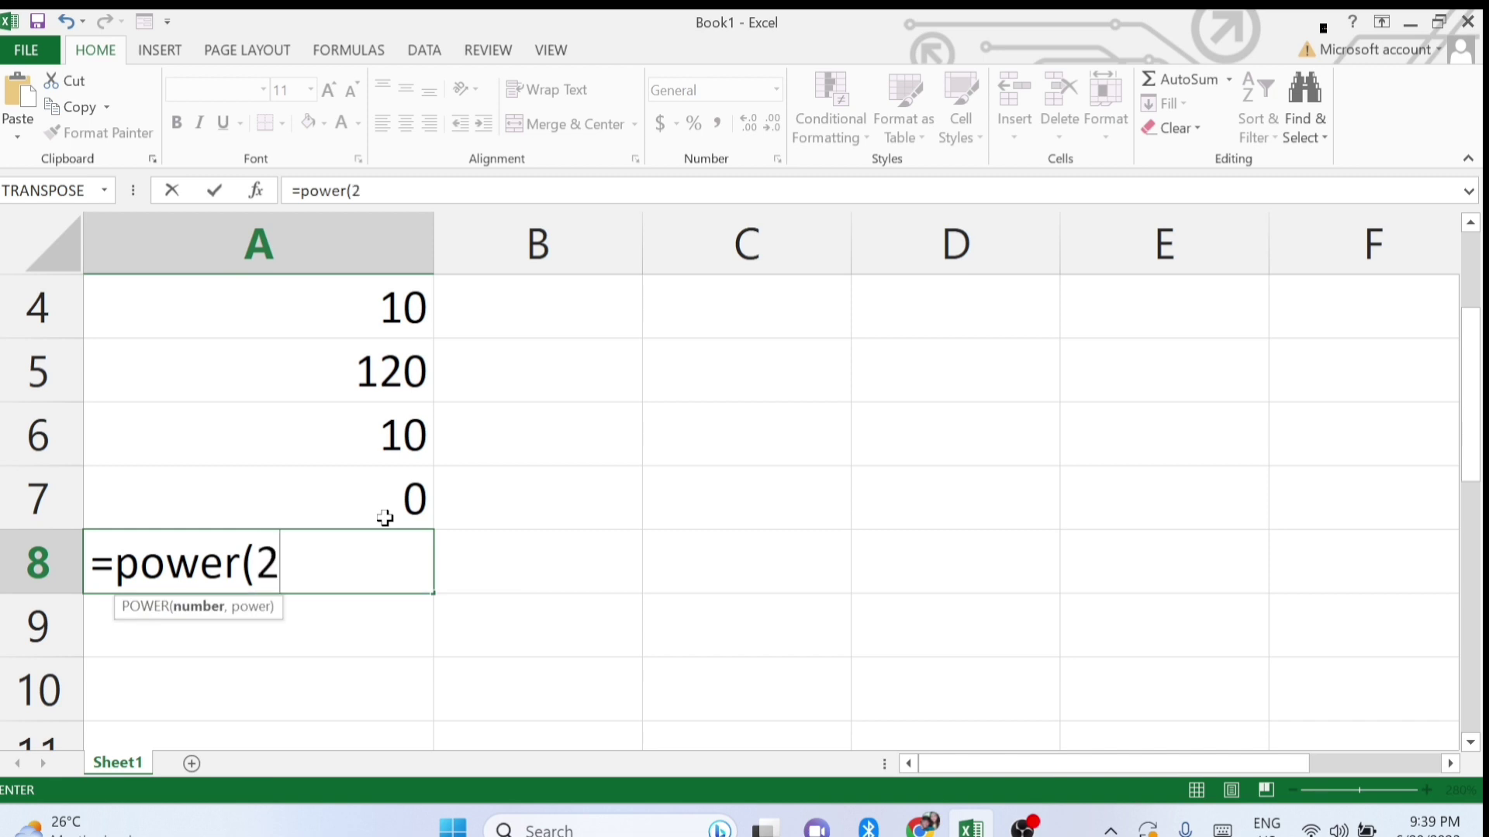
pyautogui.write(',4)')
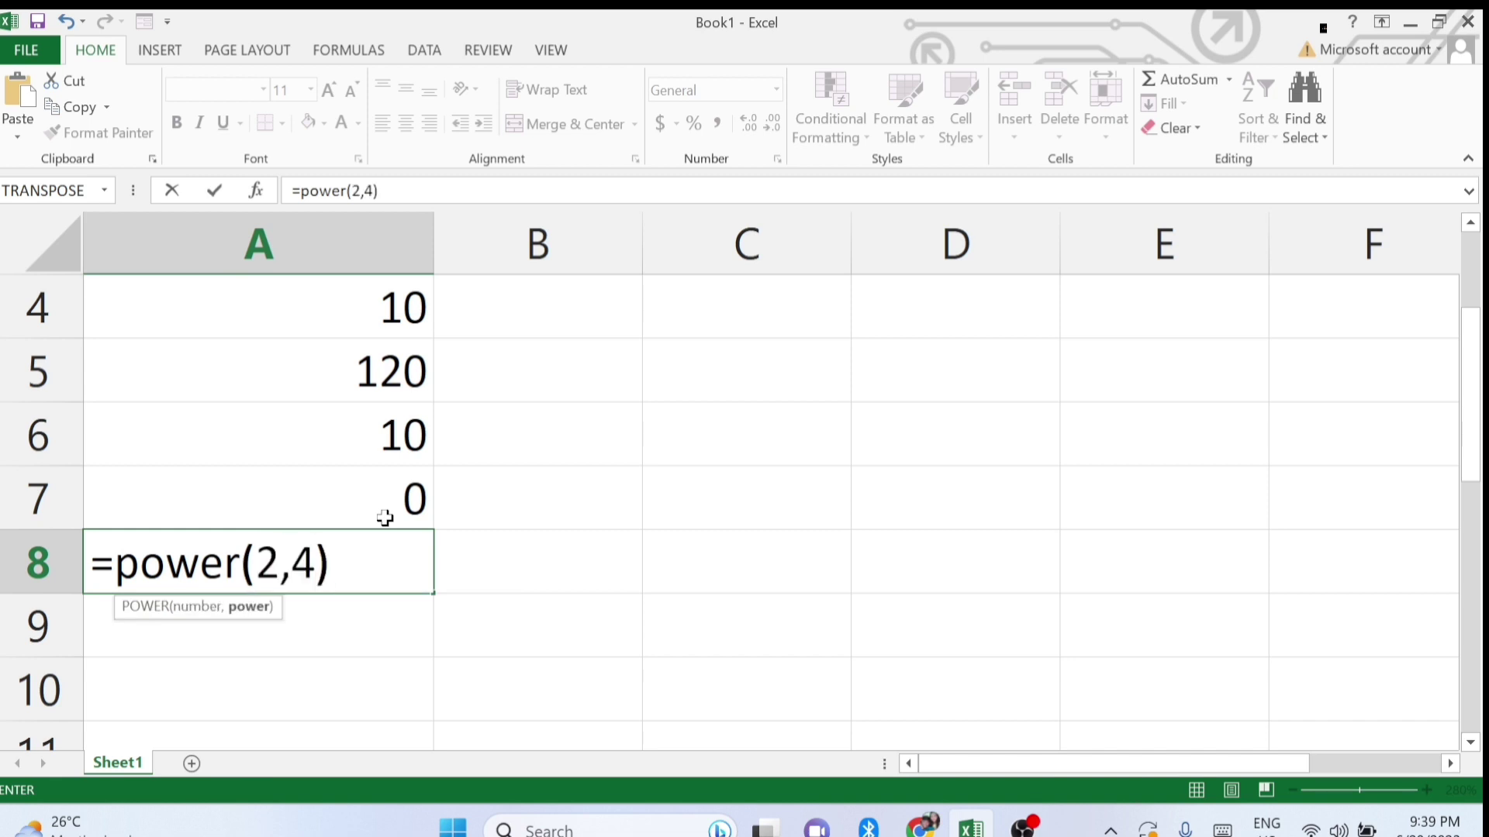
pyautogui.press('Return')
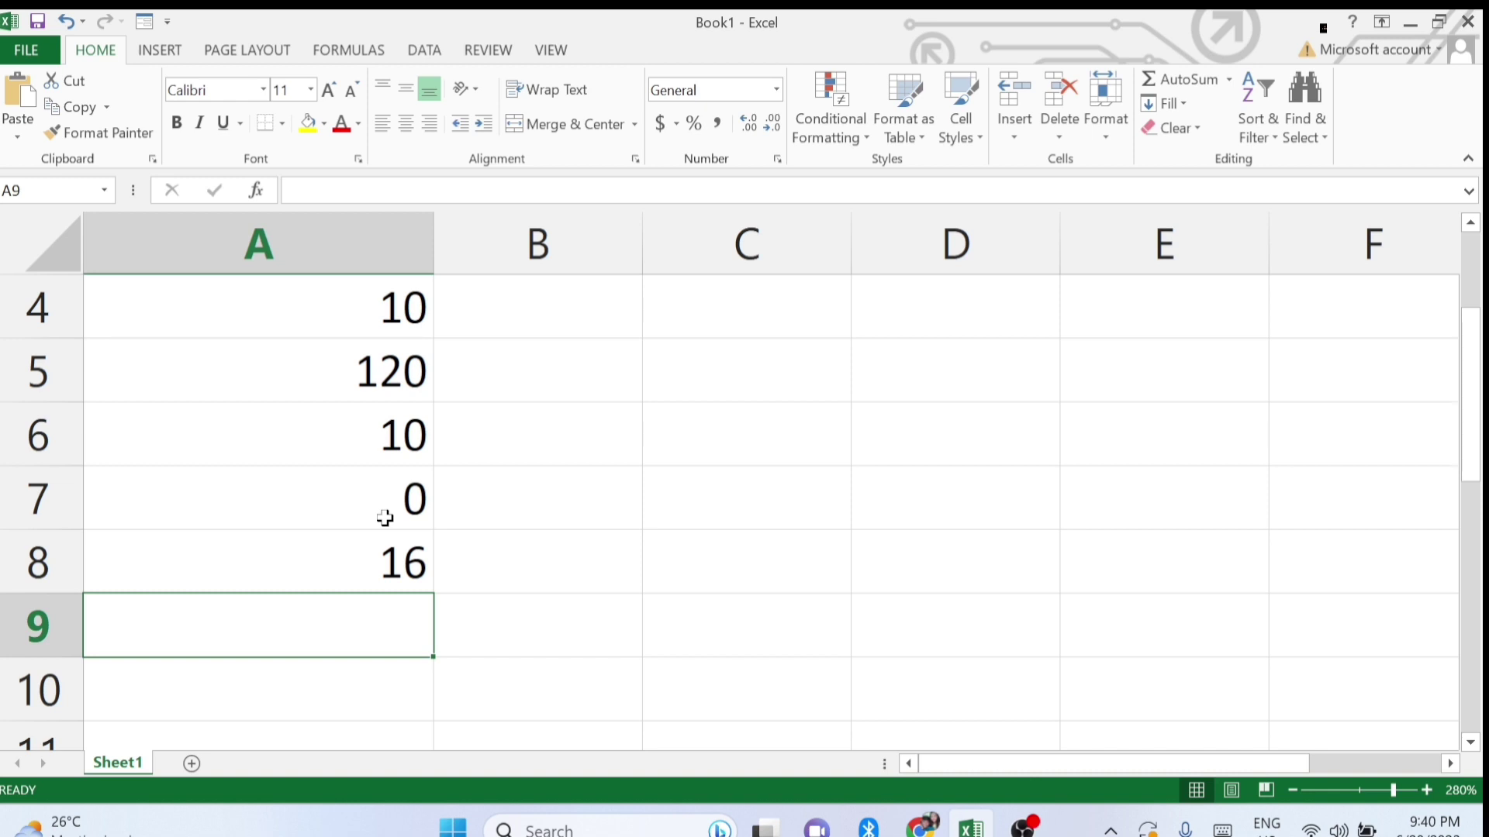
pyautogui.write('=left')
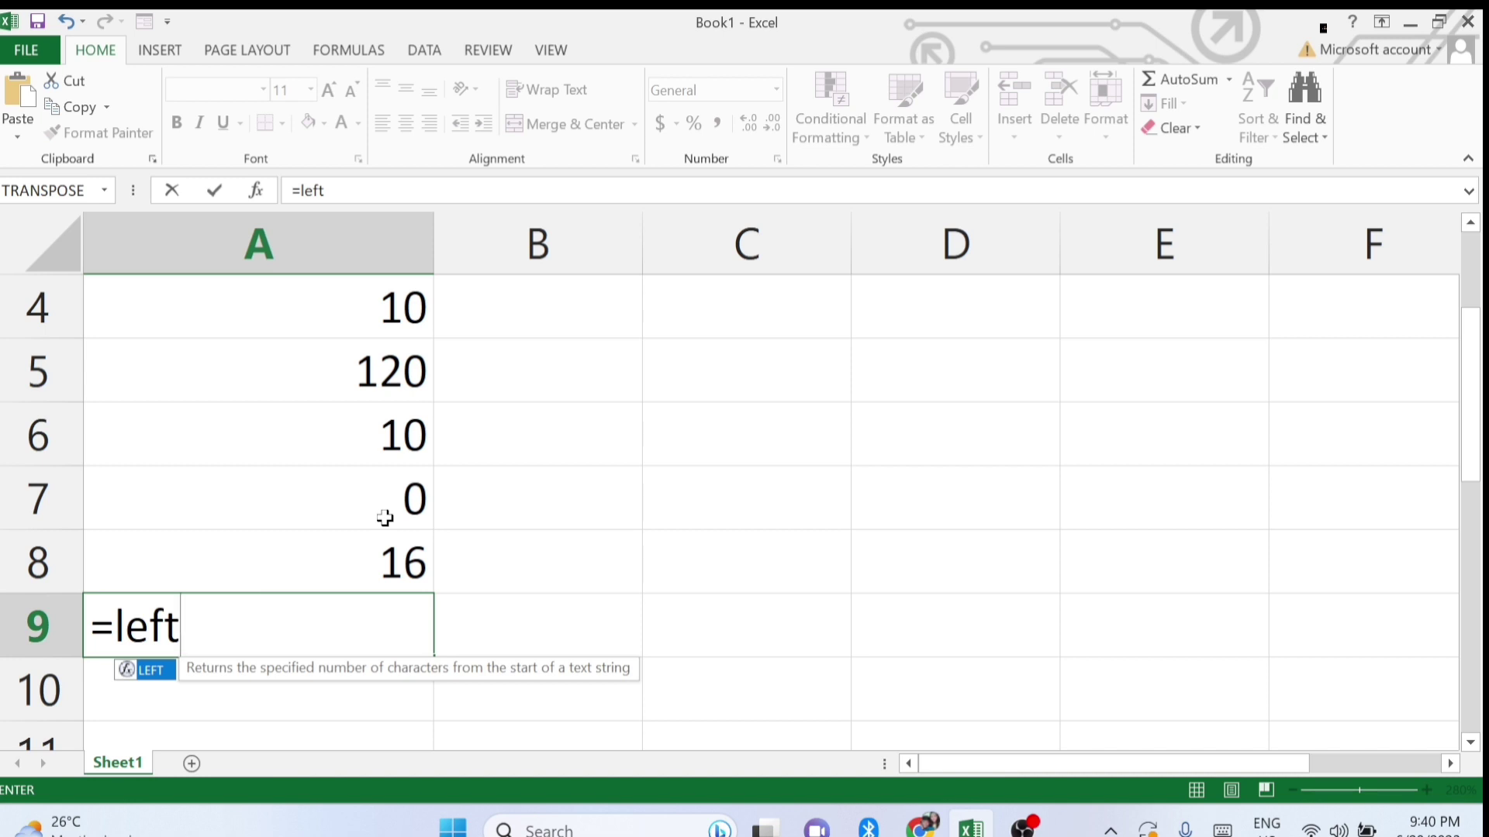
# Complete the A9 LEFT formula with a sample name string and 4 characters, then recheck it.
pyautogui.write('("')
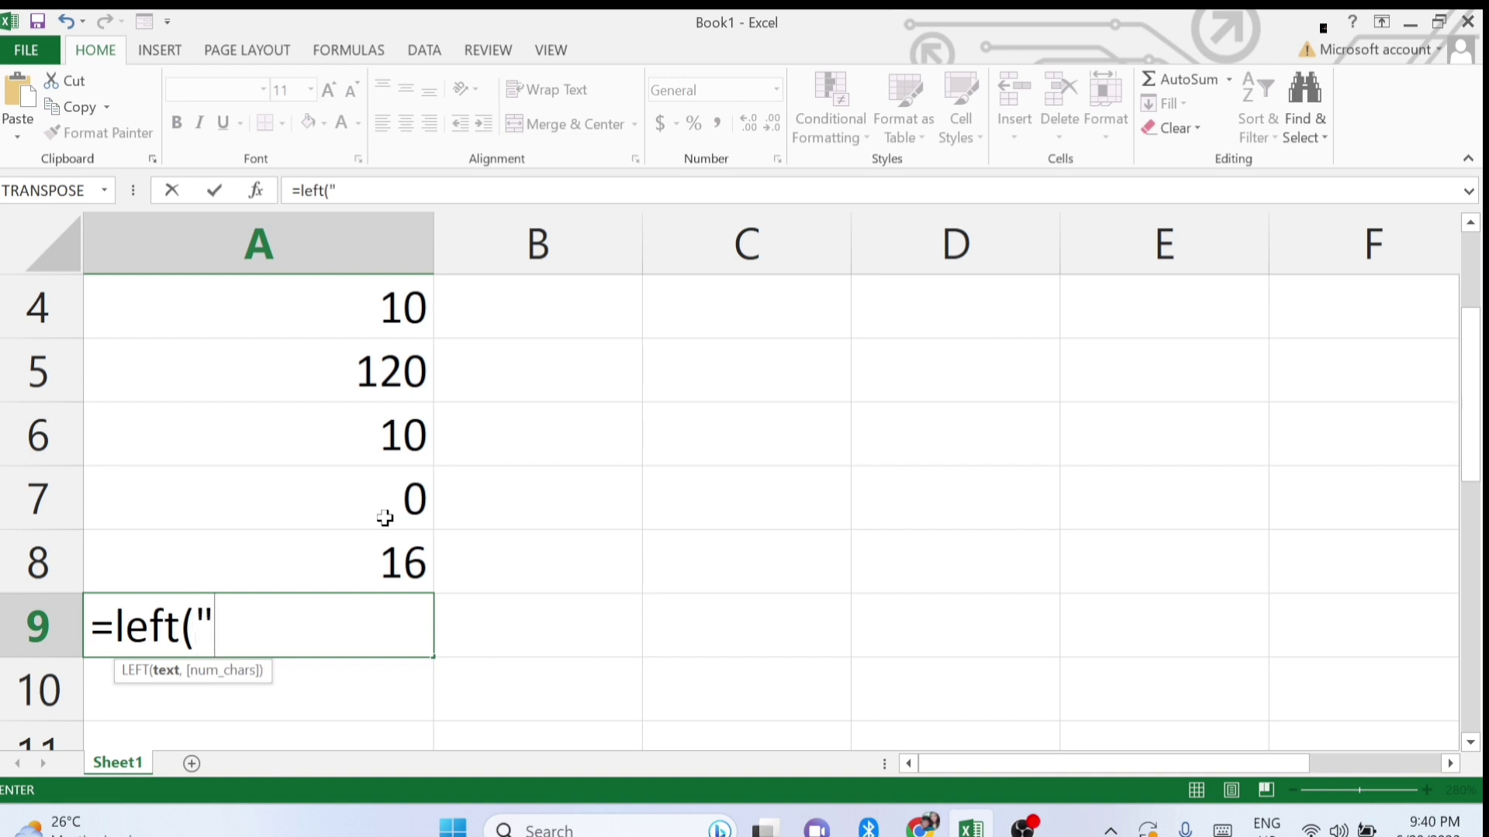
pyautogui.write('rohit')
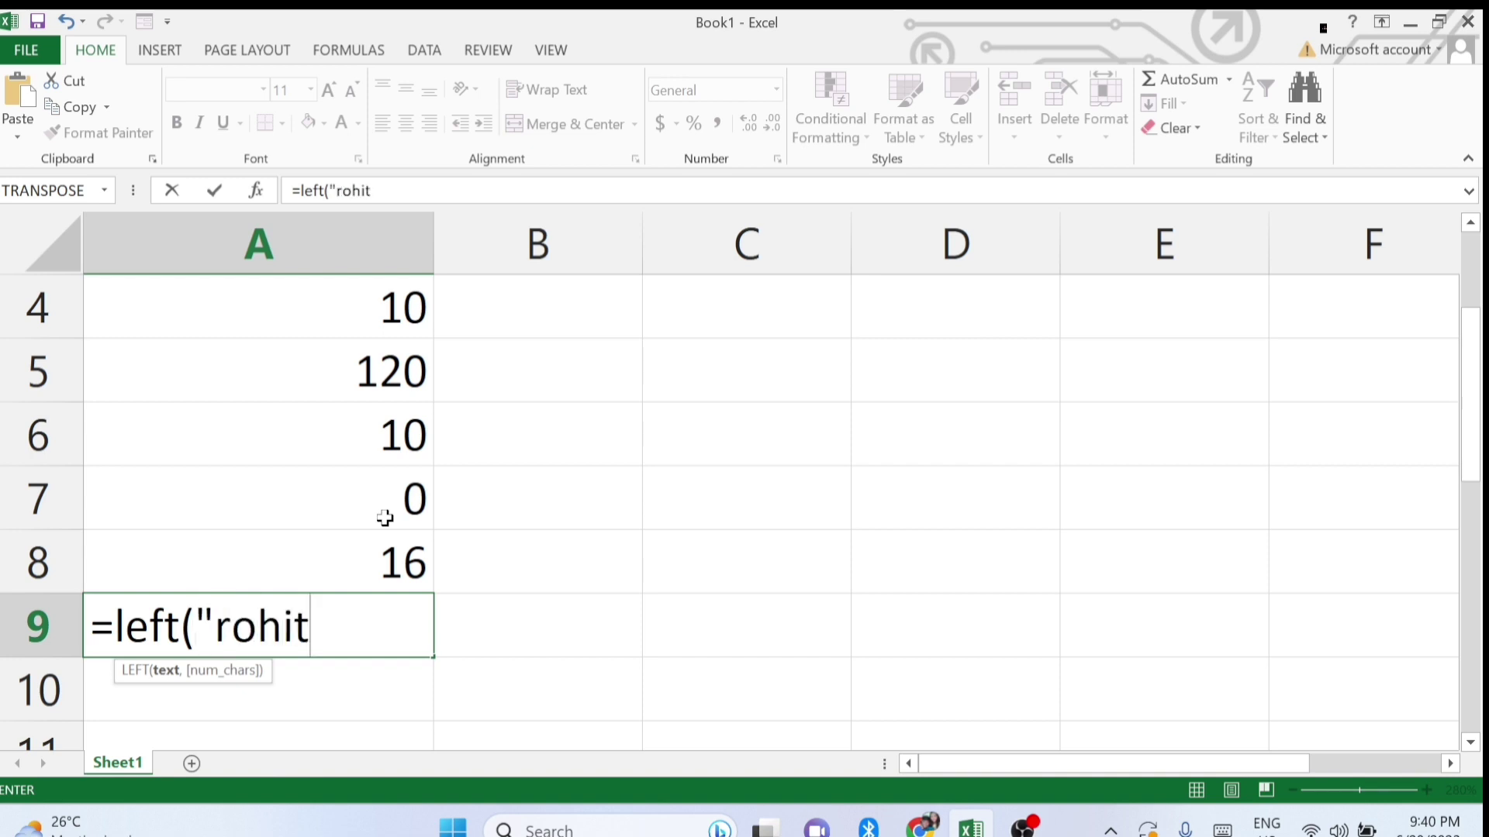
pyautogui.write('")')
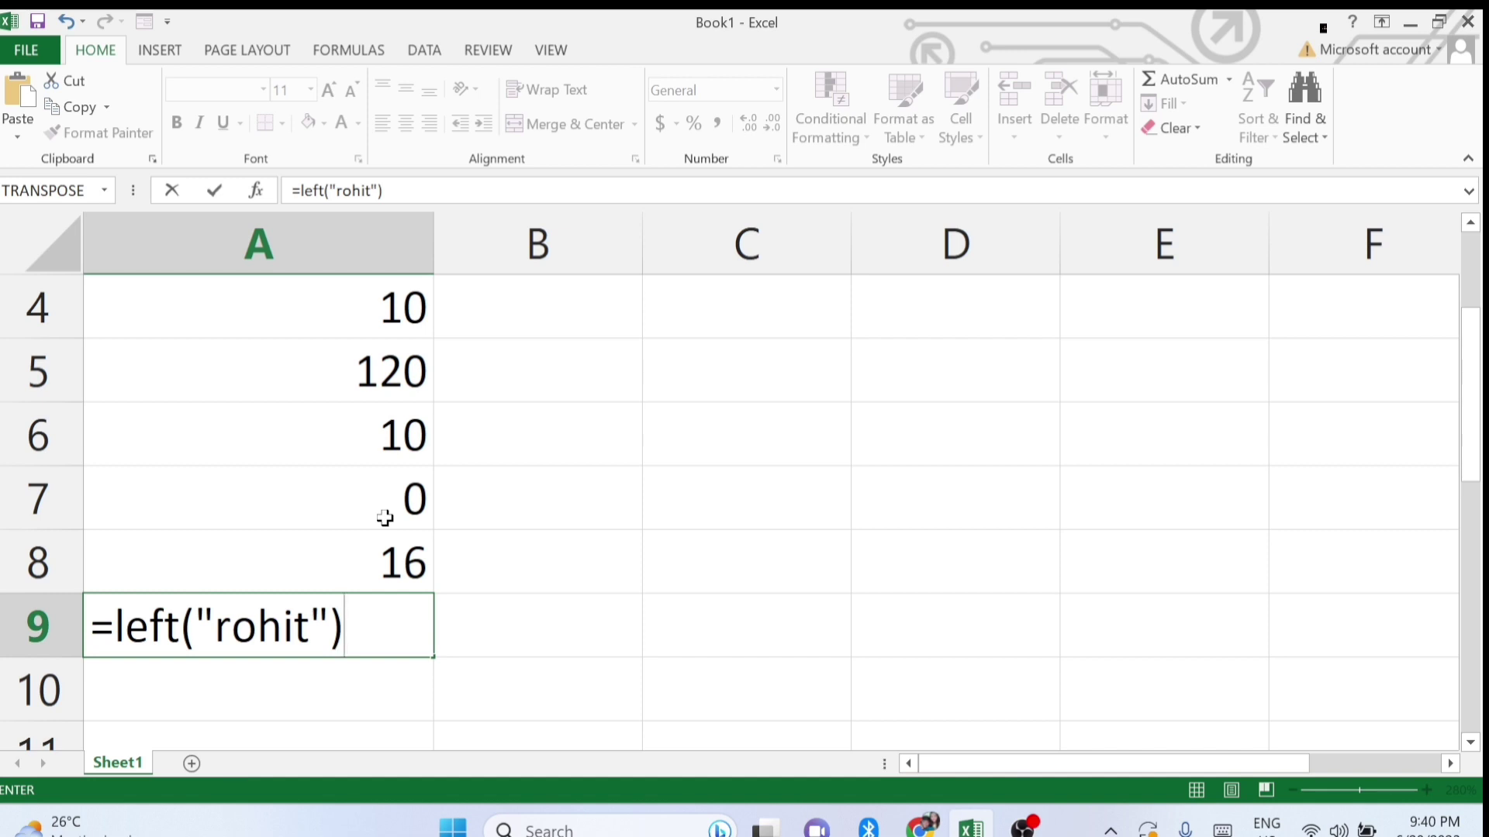
pyautogui.press('BackSpace')
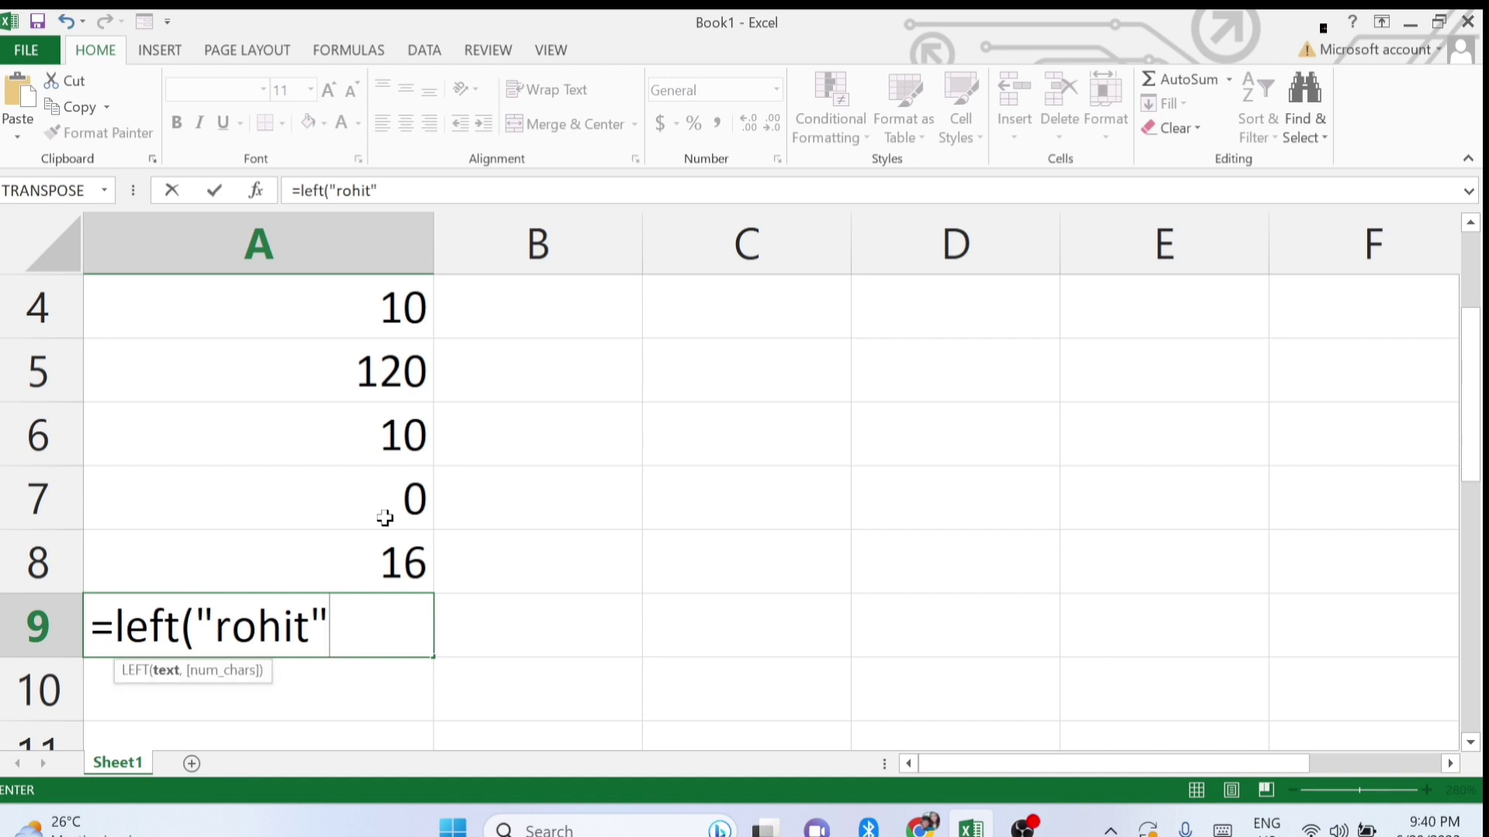
pyautogui.write(',4')
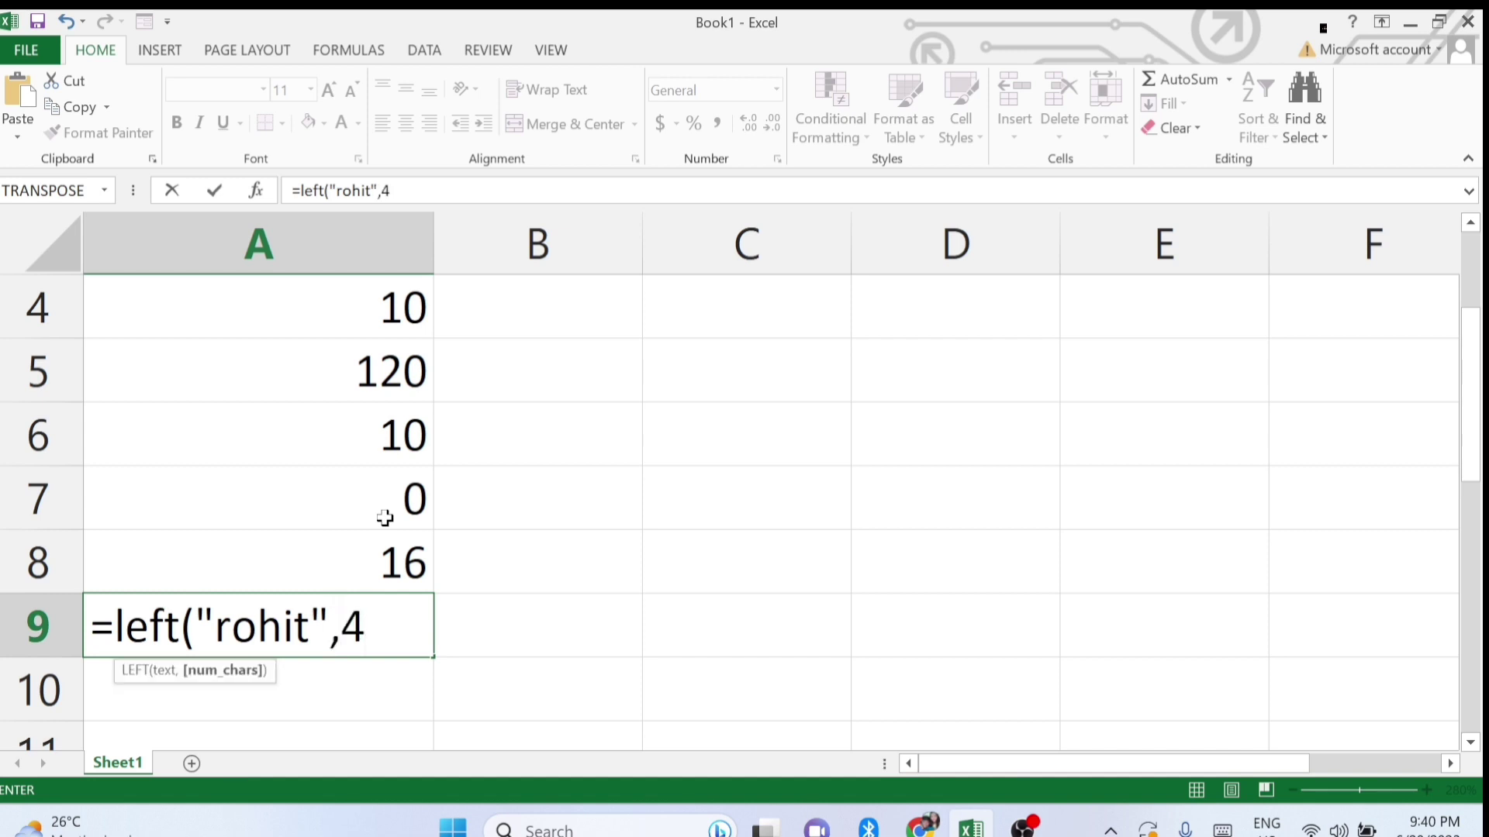
pyautogui.write(')')
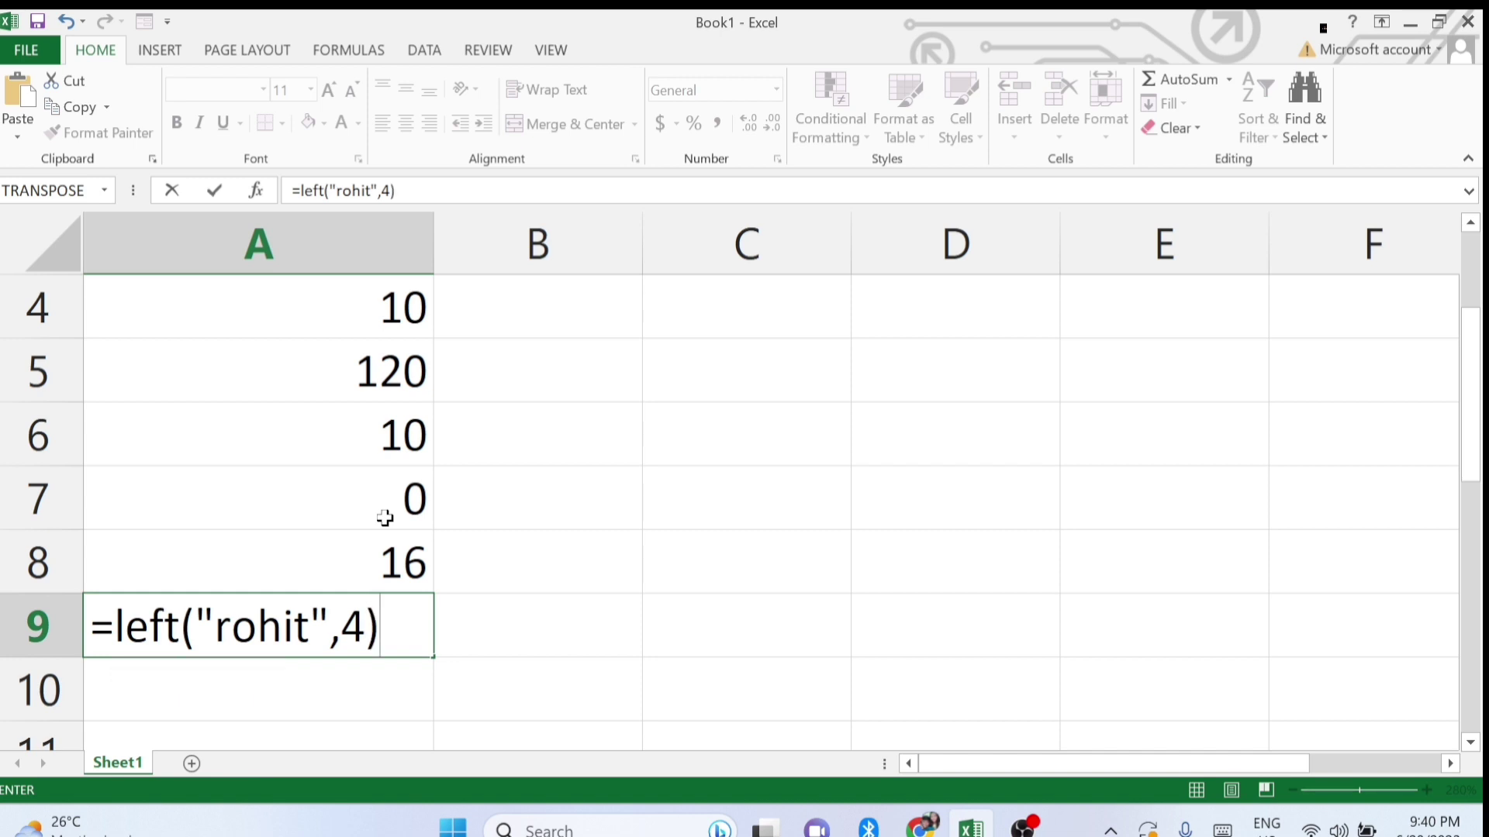
pyautogui.press('Return')
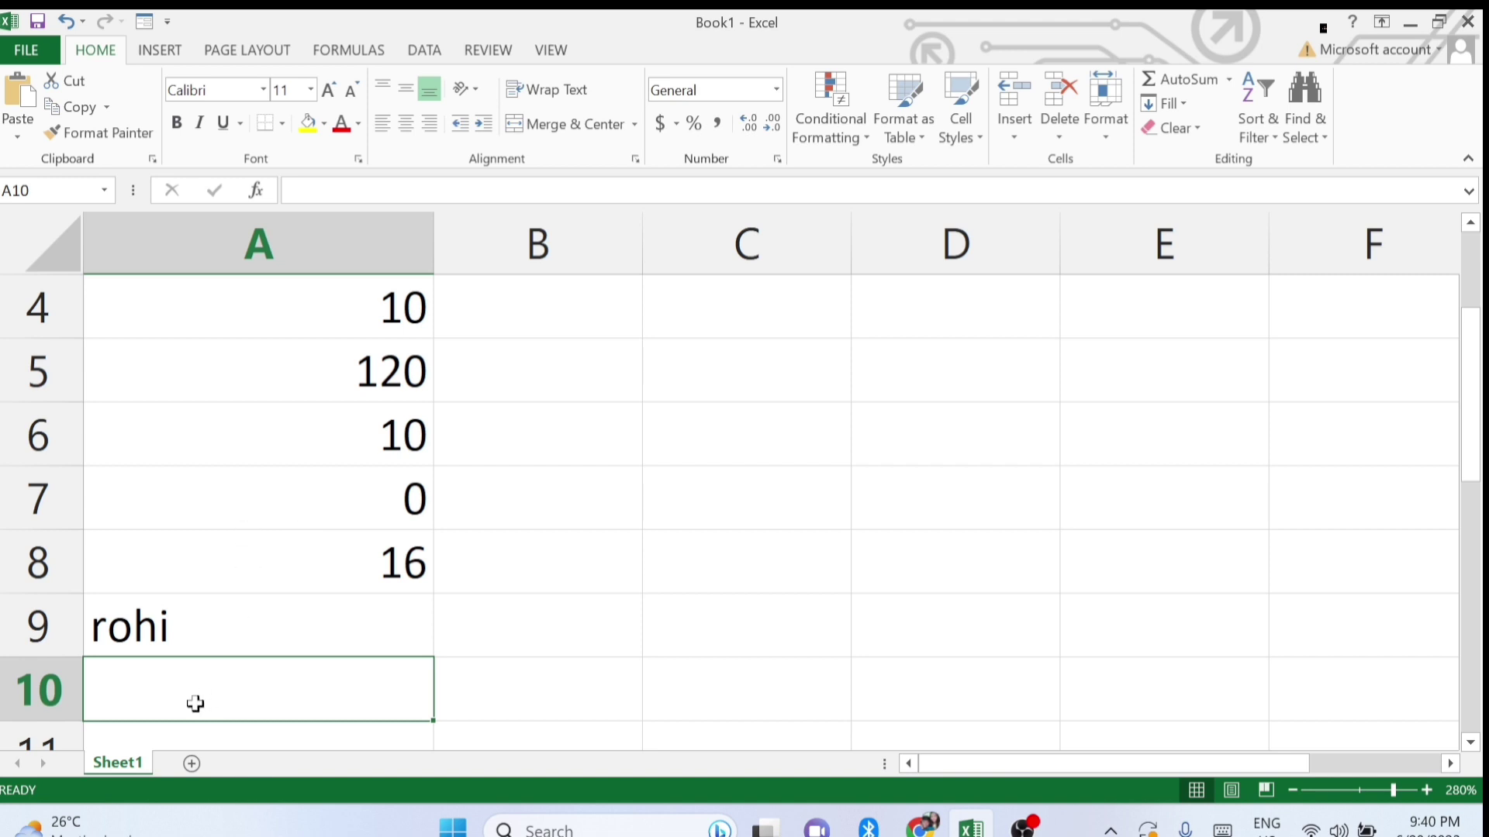
pyautogui.scroll(-2, 197, 704)
pyautogui.scroll(3, 202, 515)
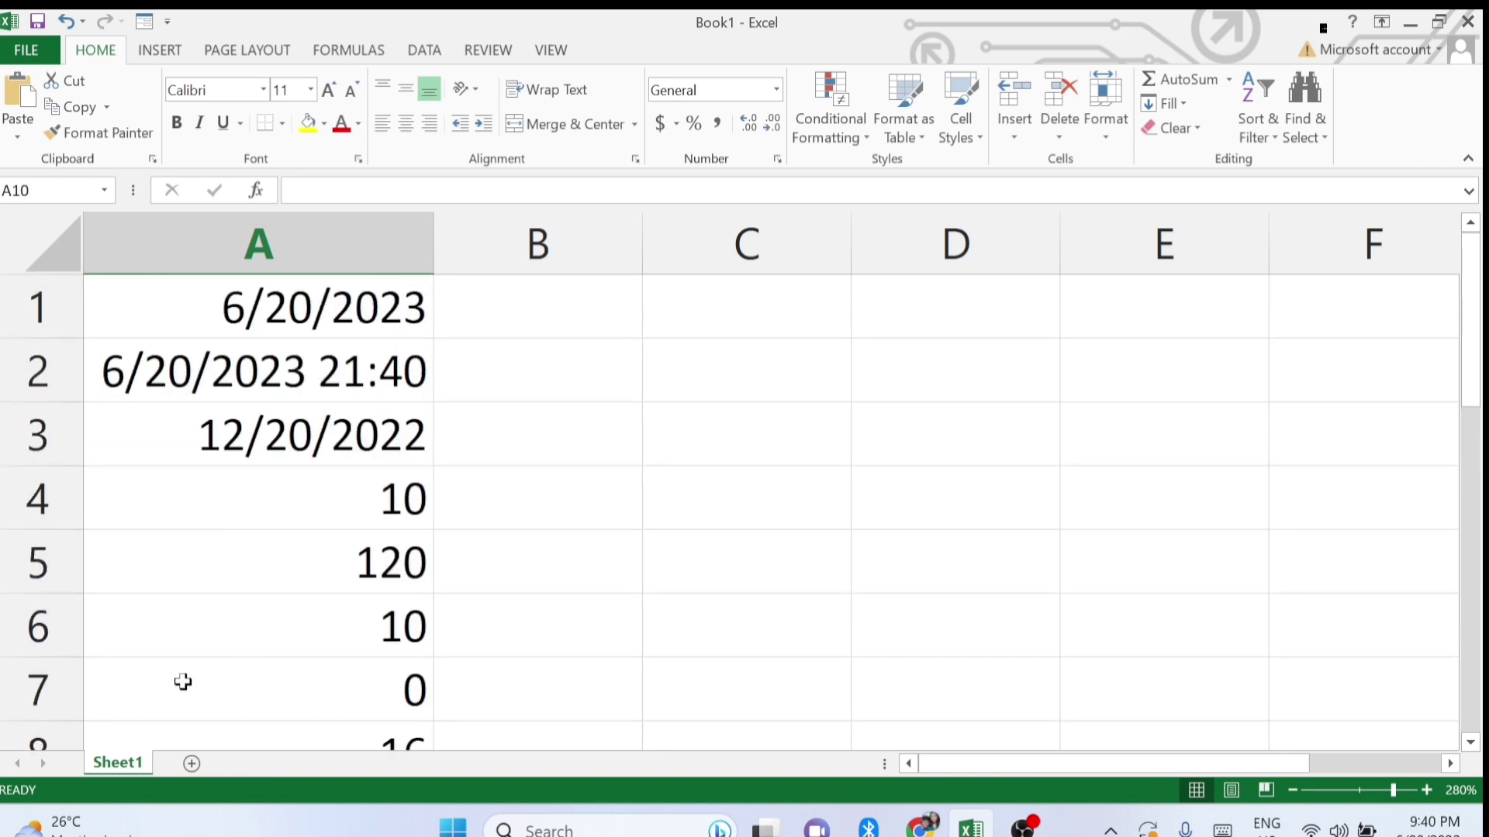
pyautogui.keyDown('ctrl'); pyautogui.scroll(-4, 184, 683); pyautogui.keyUp('ctrl')
pyautogui.scroll(-2, 183, 681)
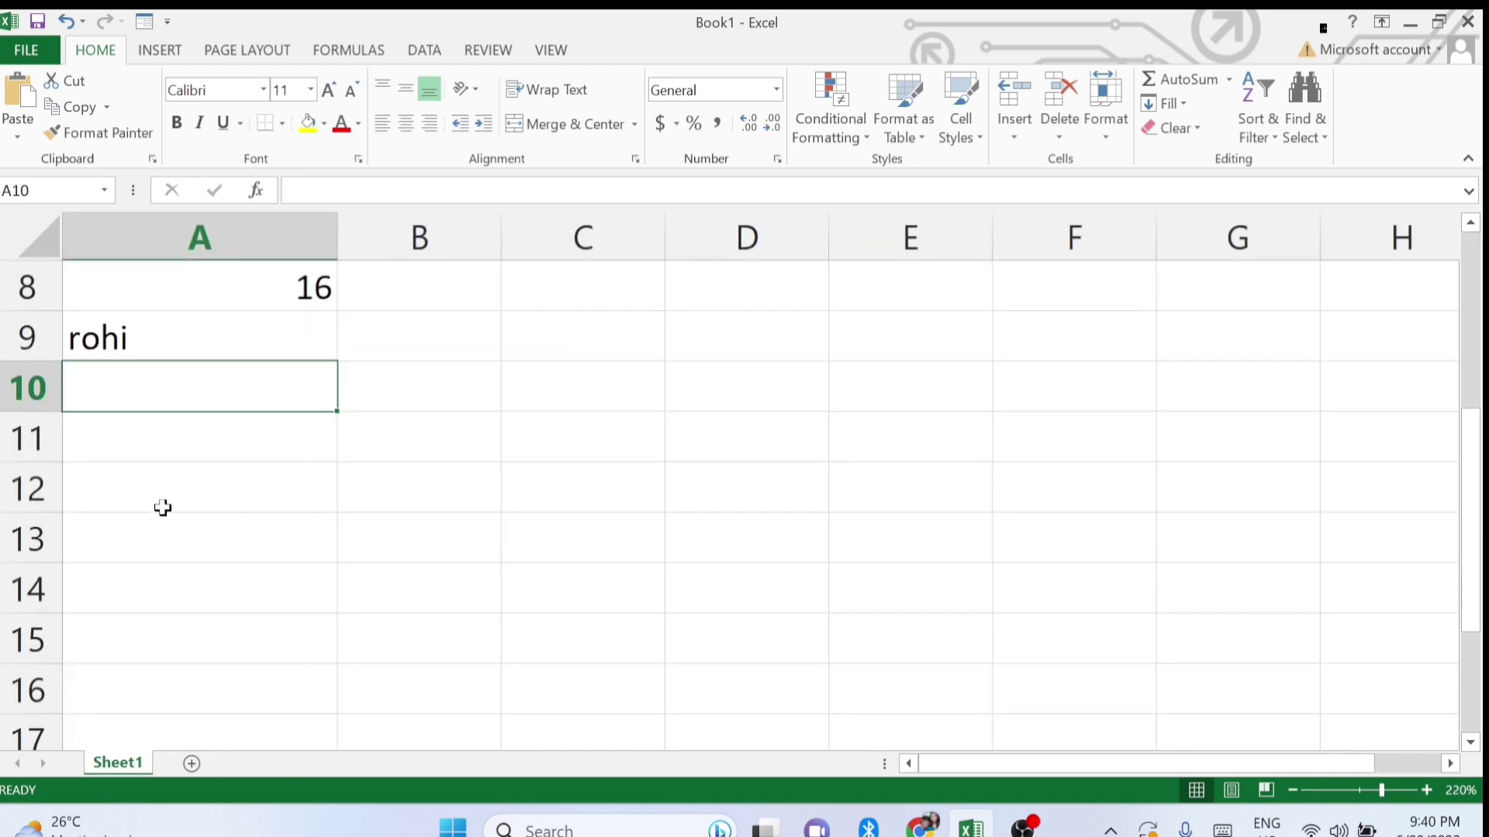
pyautogui.doubleClick(130, 339)
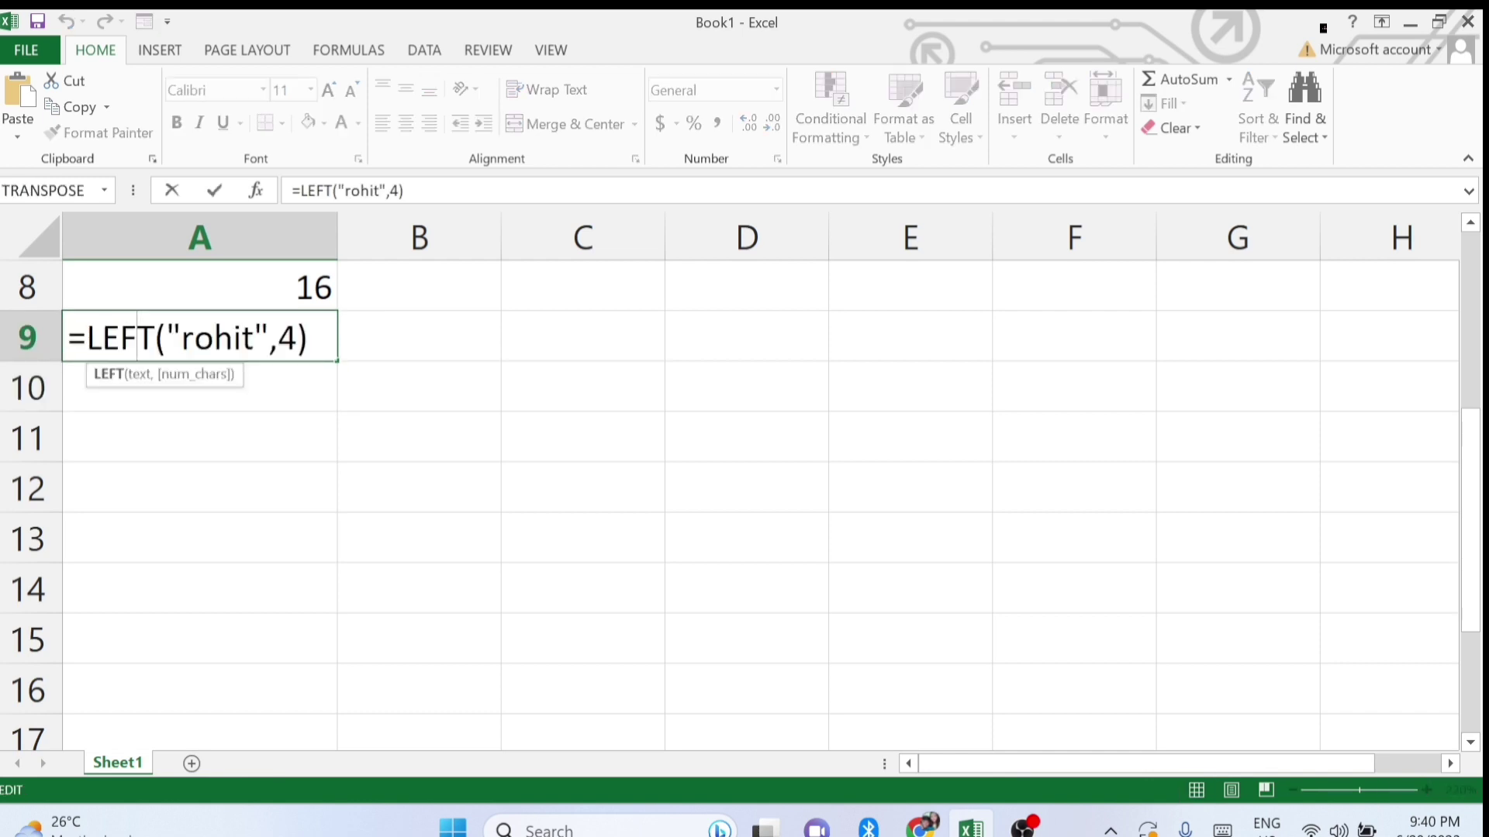
pyautogui.click(310, 339)
pyautogui.press('Return')
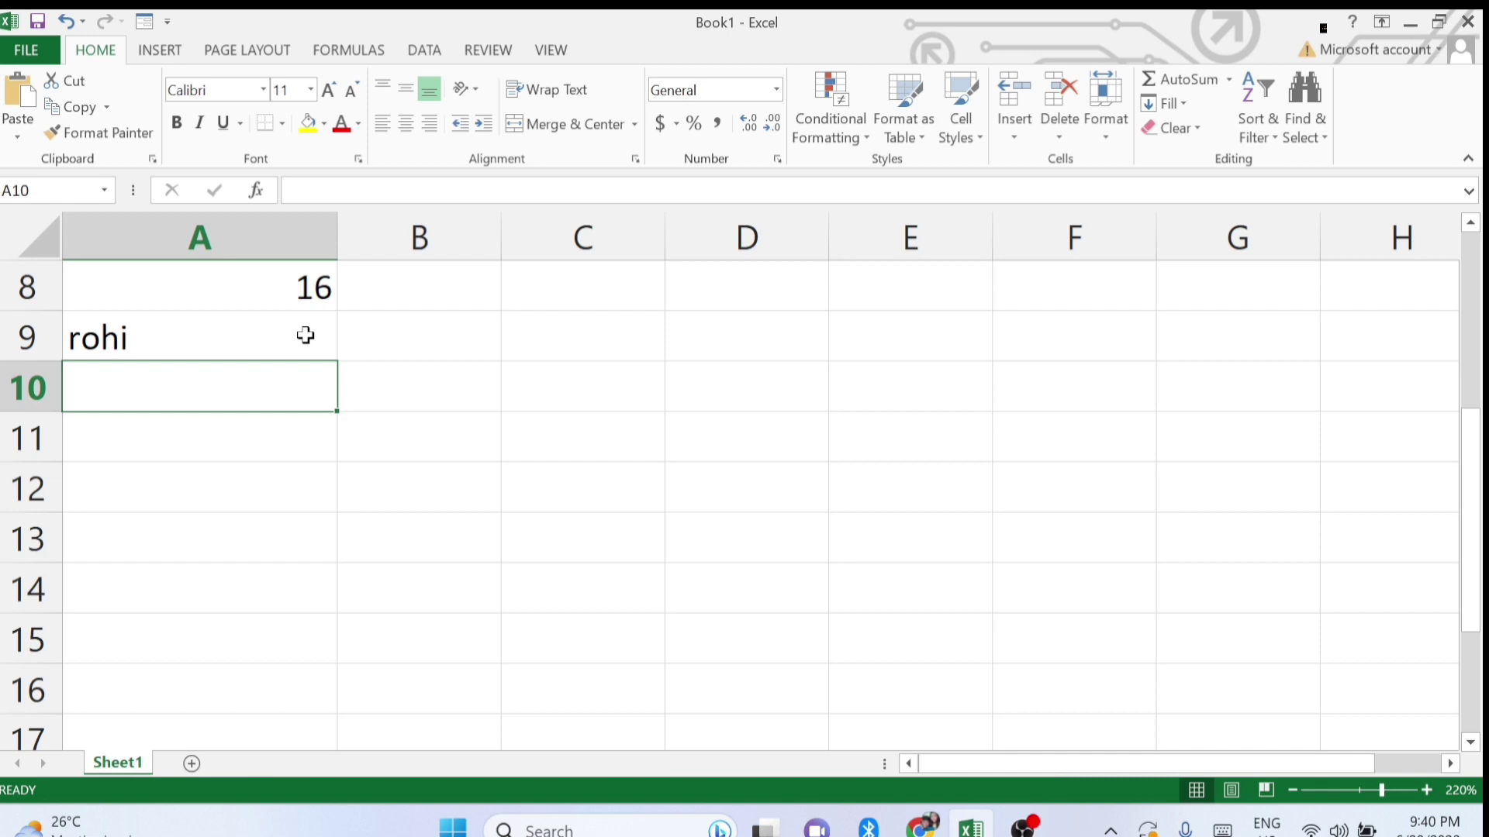
# Enter =RIGHT("<name>",4) in A10 for the name's last four letters, then review it unchanged.
pyautogui.write('=right')
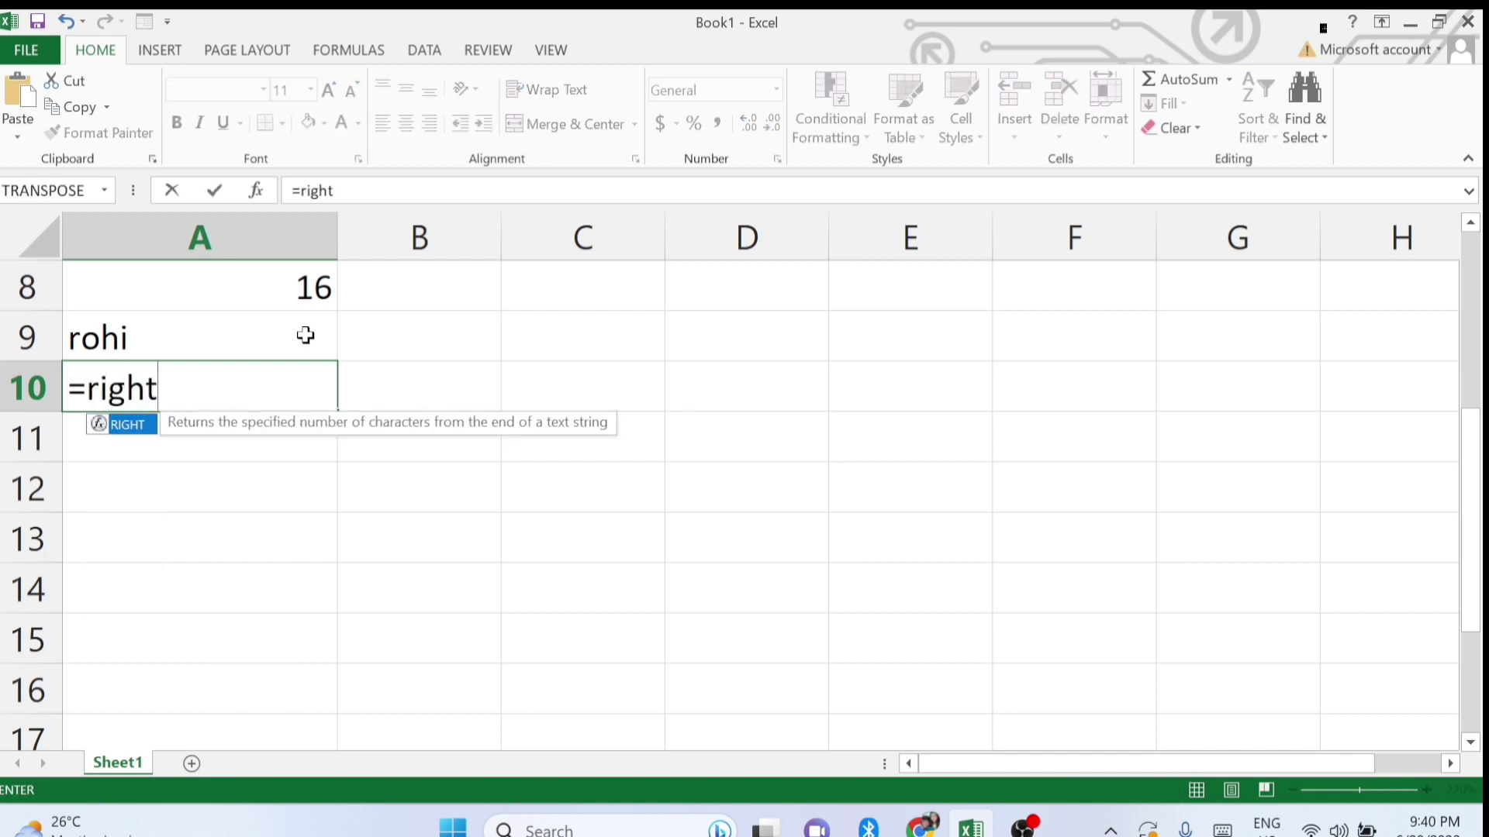
pyautogui.write('(')
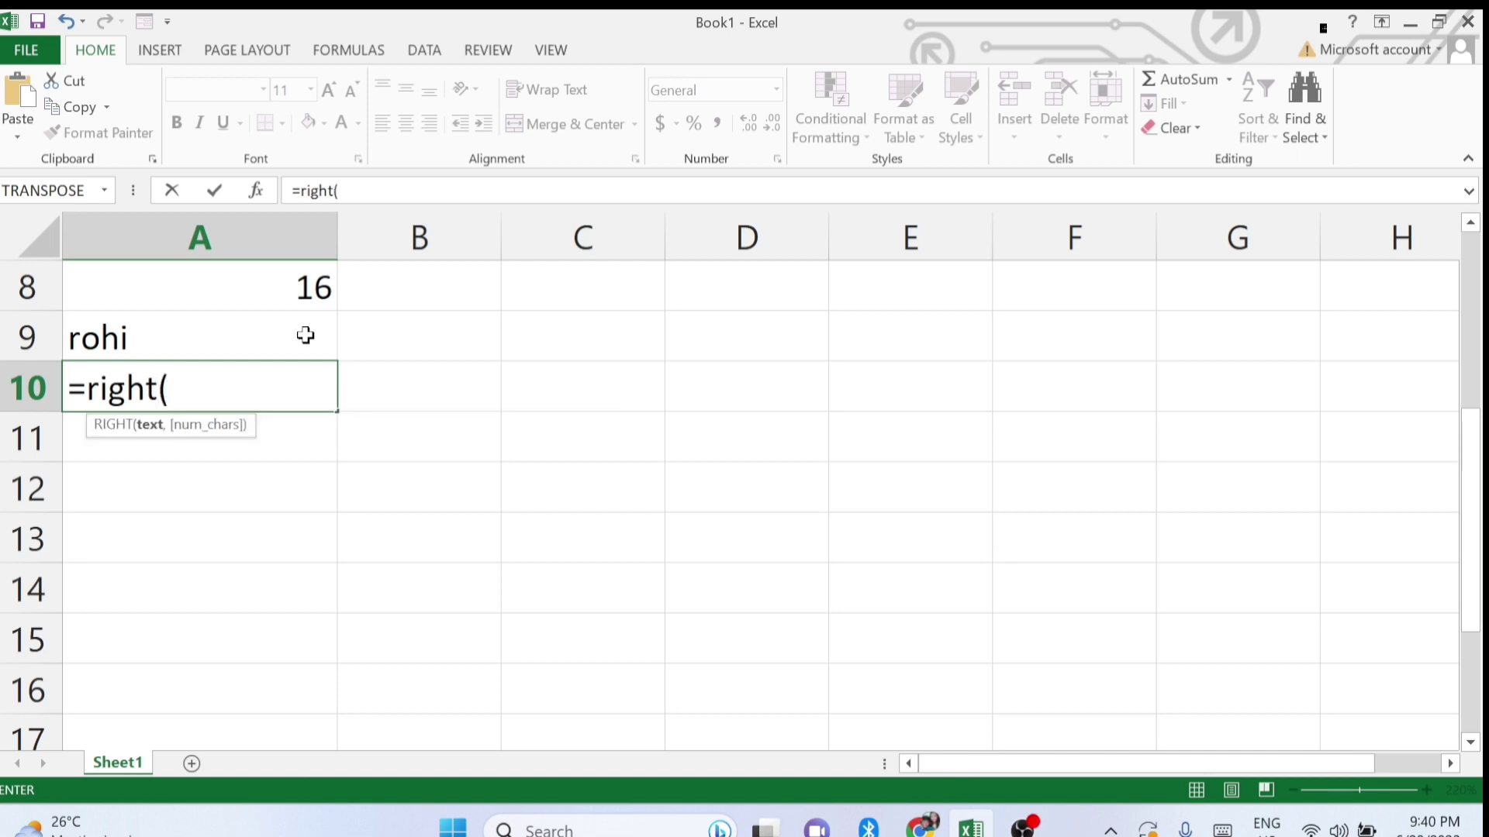
pyautogui.write('"rohit')
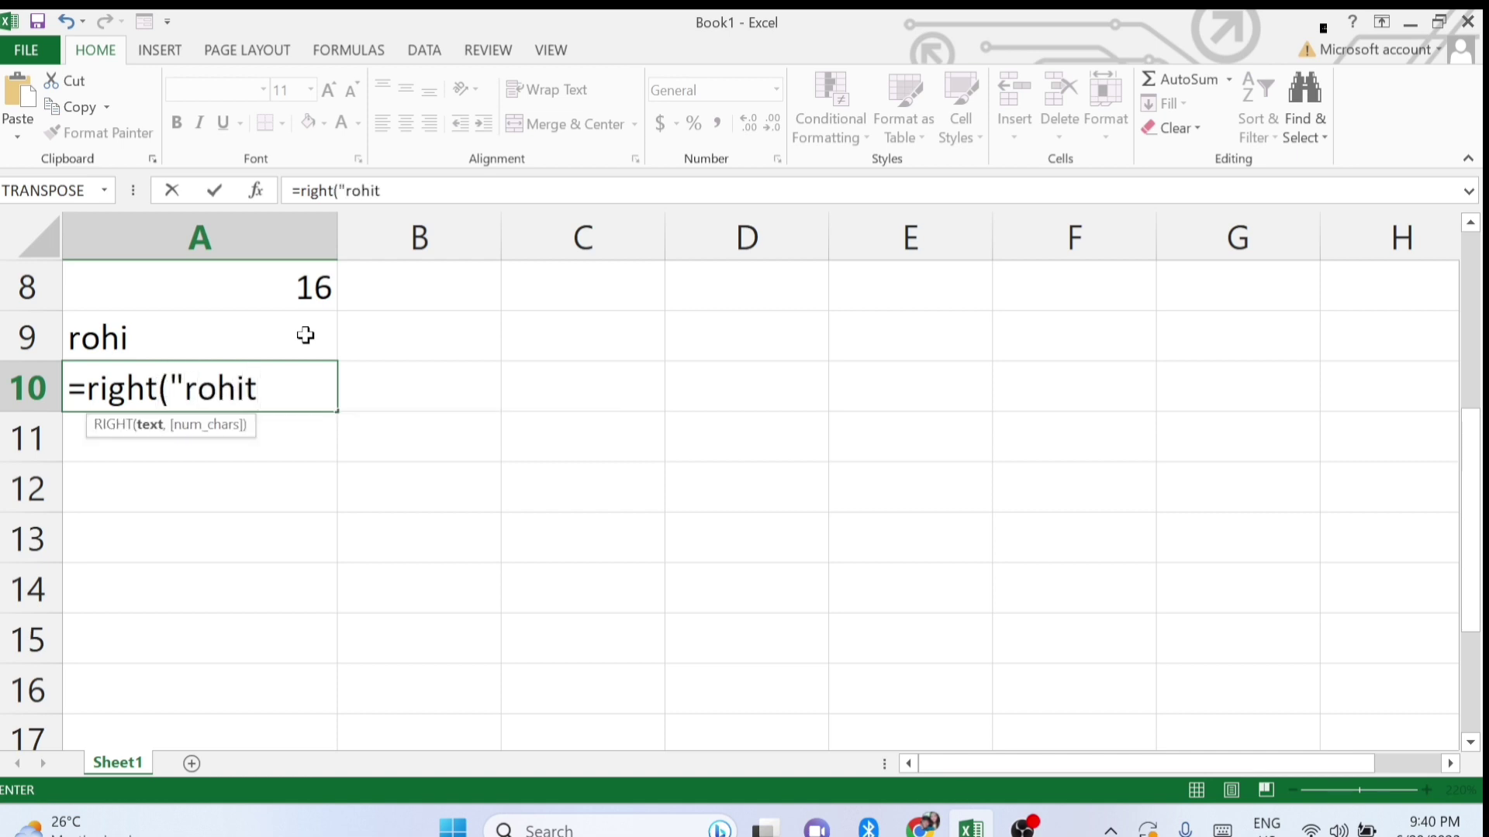
pyautogui.write('",4')
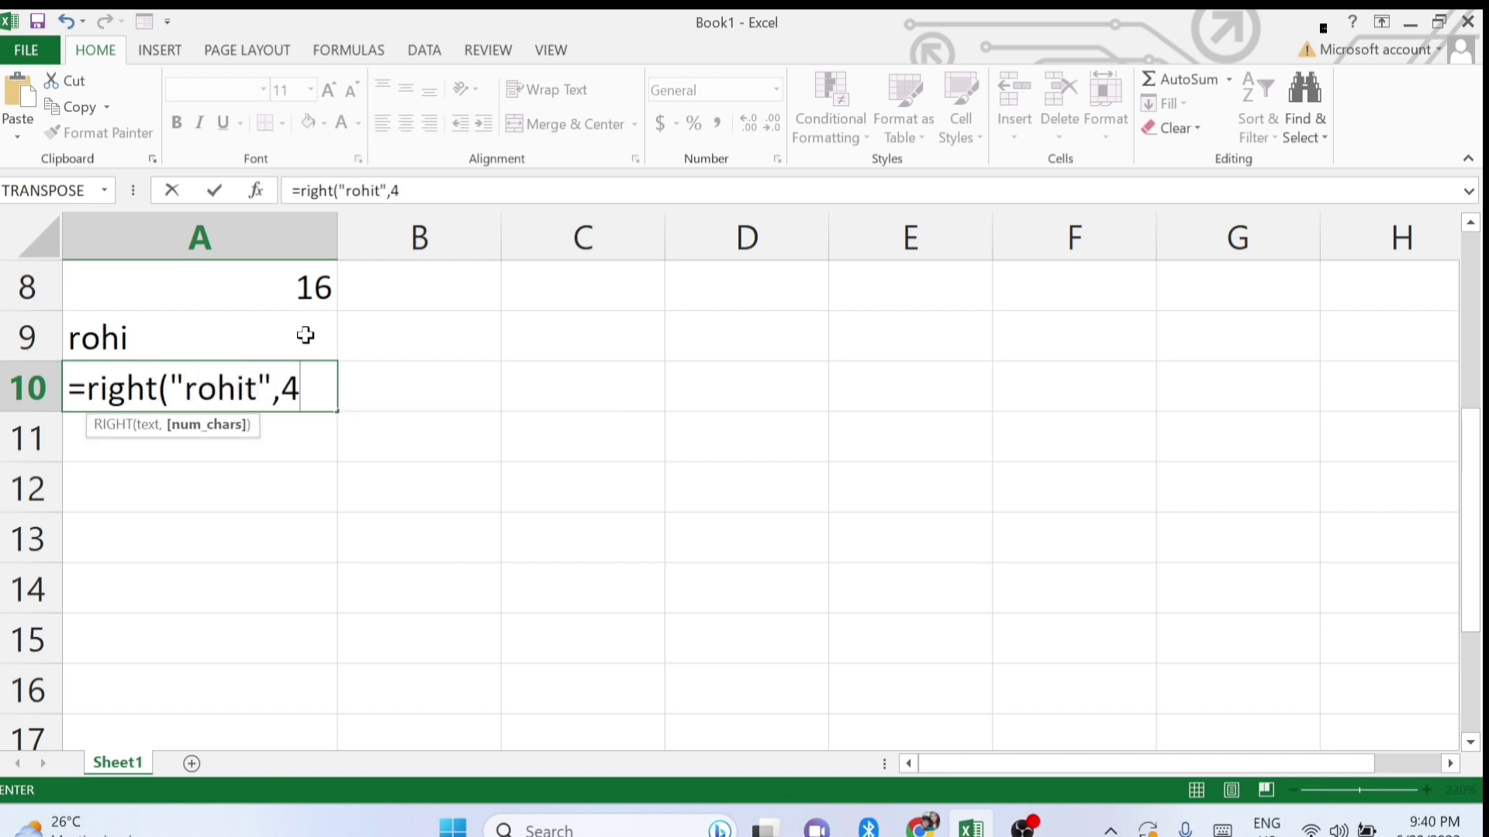
pyautogui.write(')')
pyautogui.press('Return')
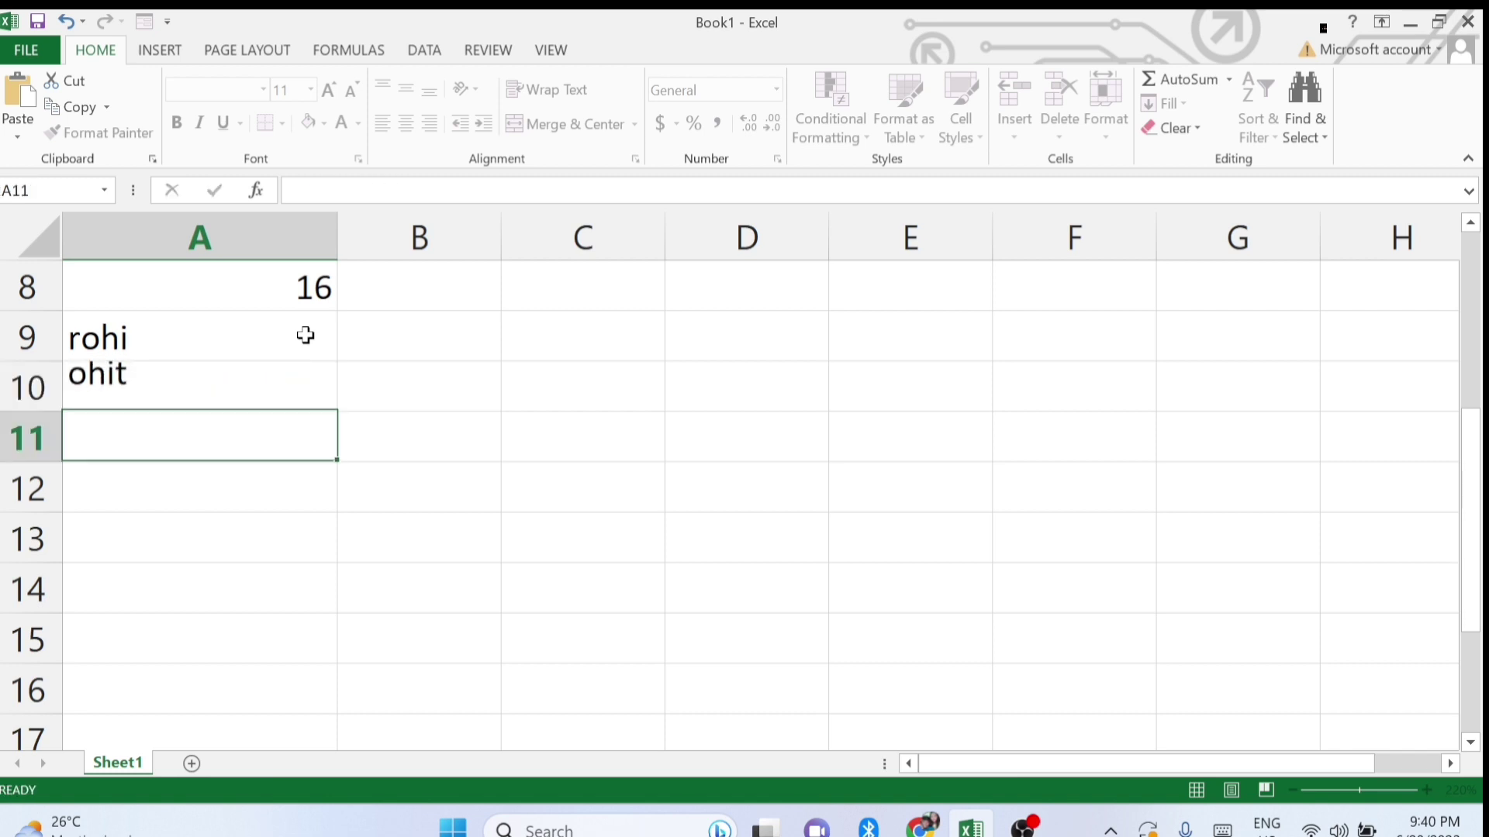
pyautogui.doubleClick(138, 386)
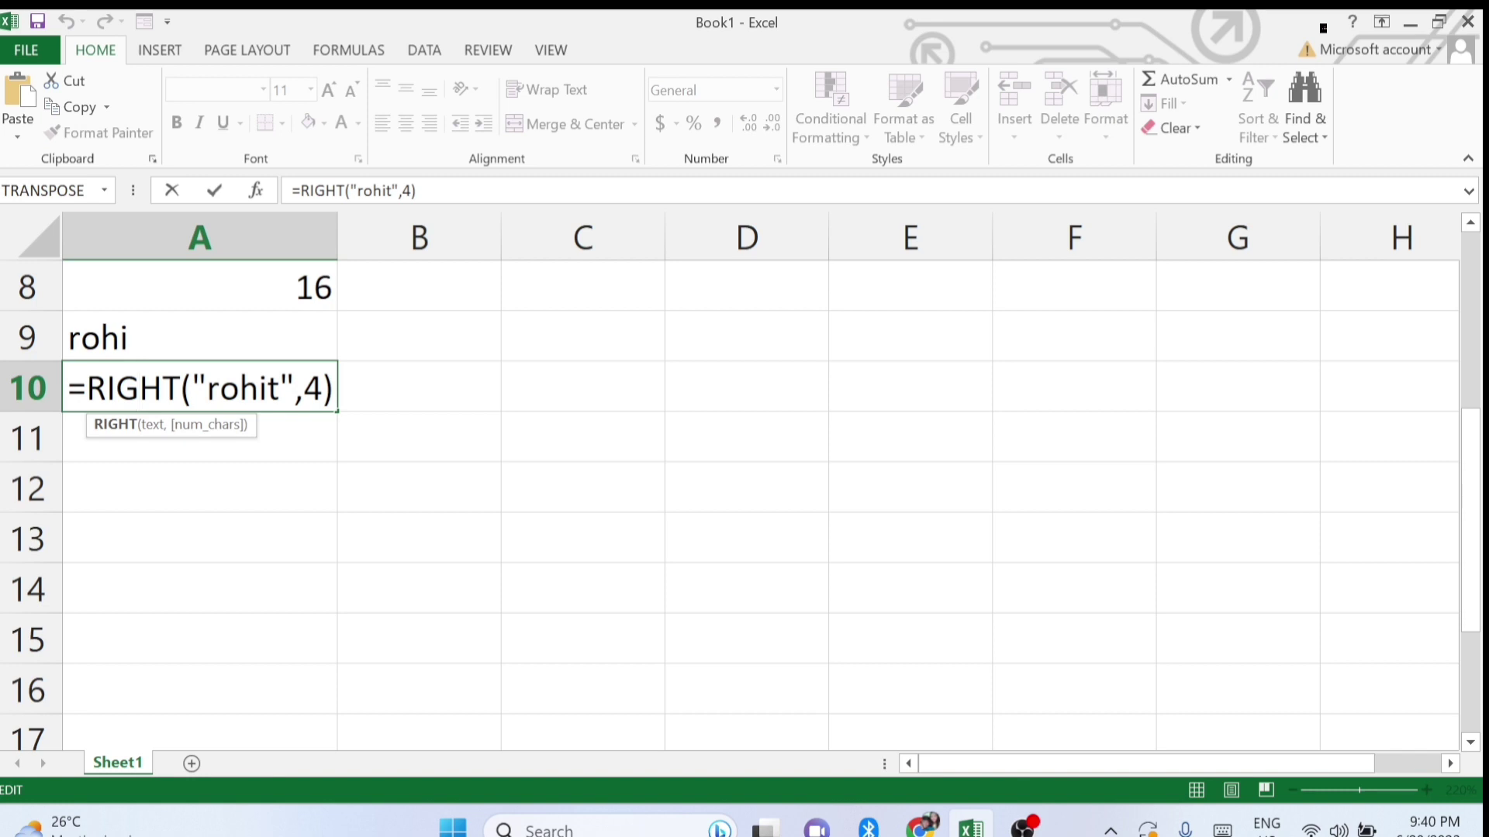
pyautogui.moveTo(220, 387); pyautogui.dragTo(279, 388)
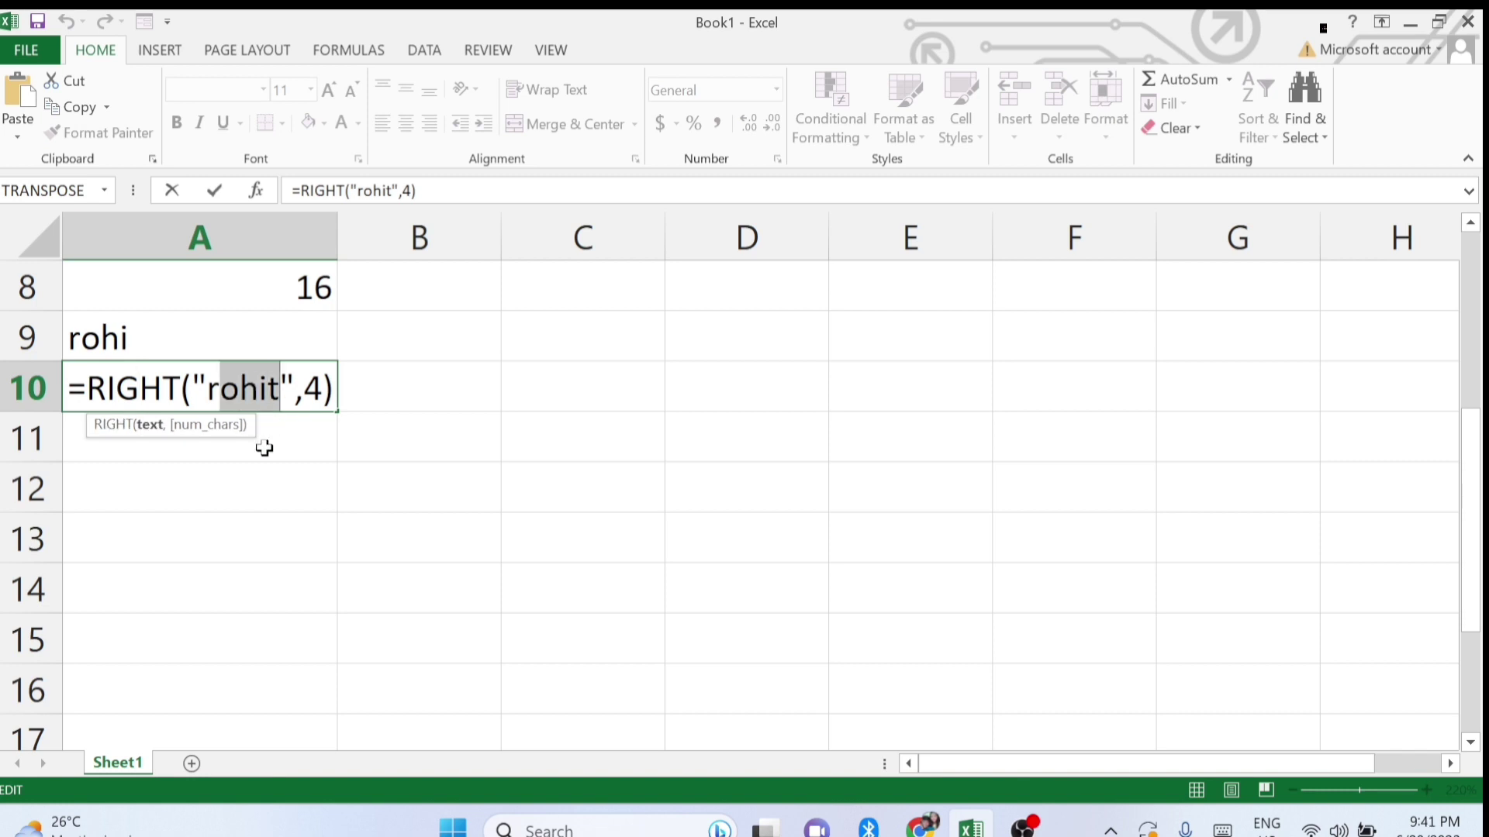
pyautogui.press('Return')
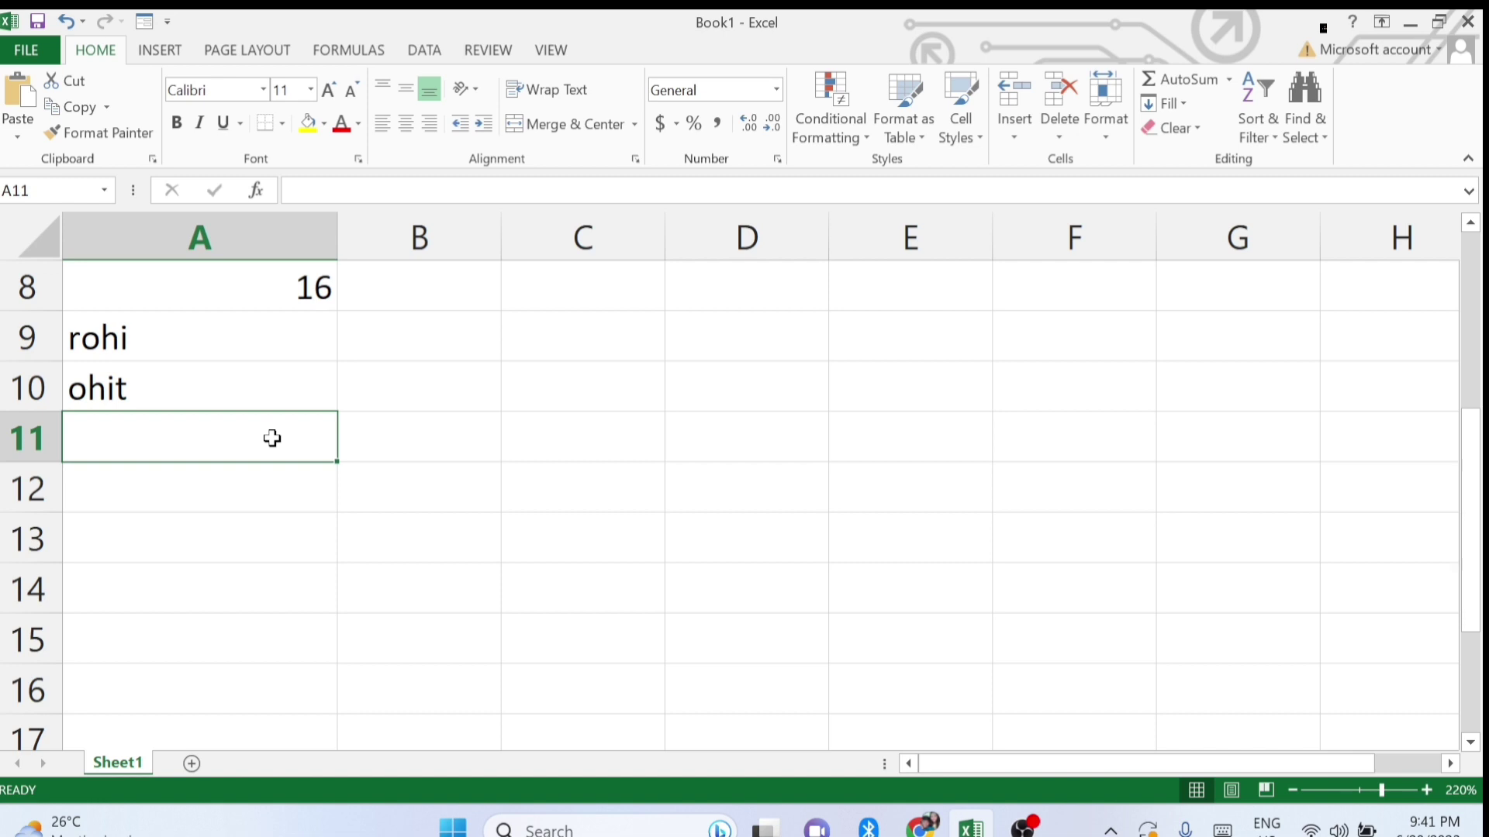
# Enter a CONCATENATE formula in A11 joining the first and last name parts into one word.
pyautogui.write('=')
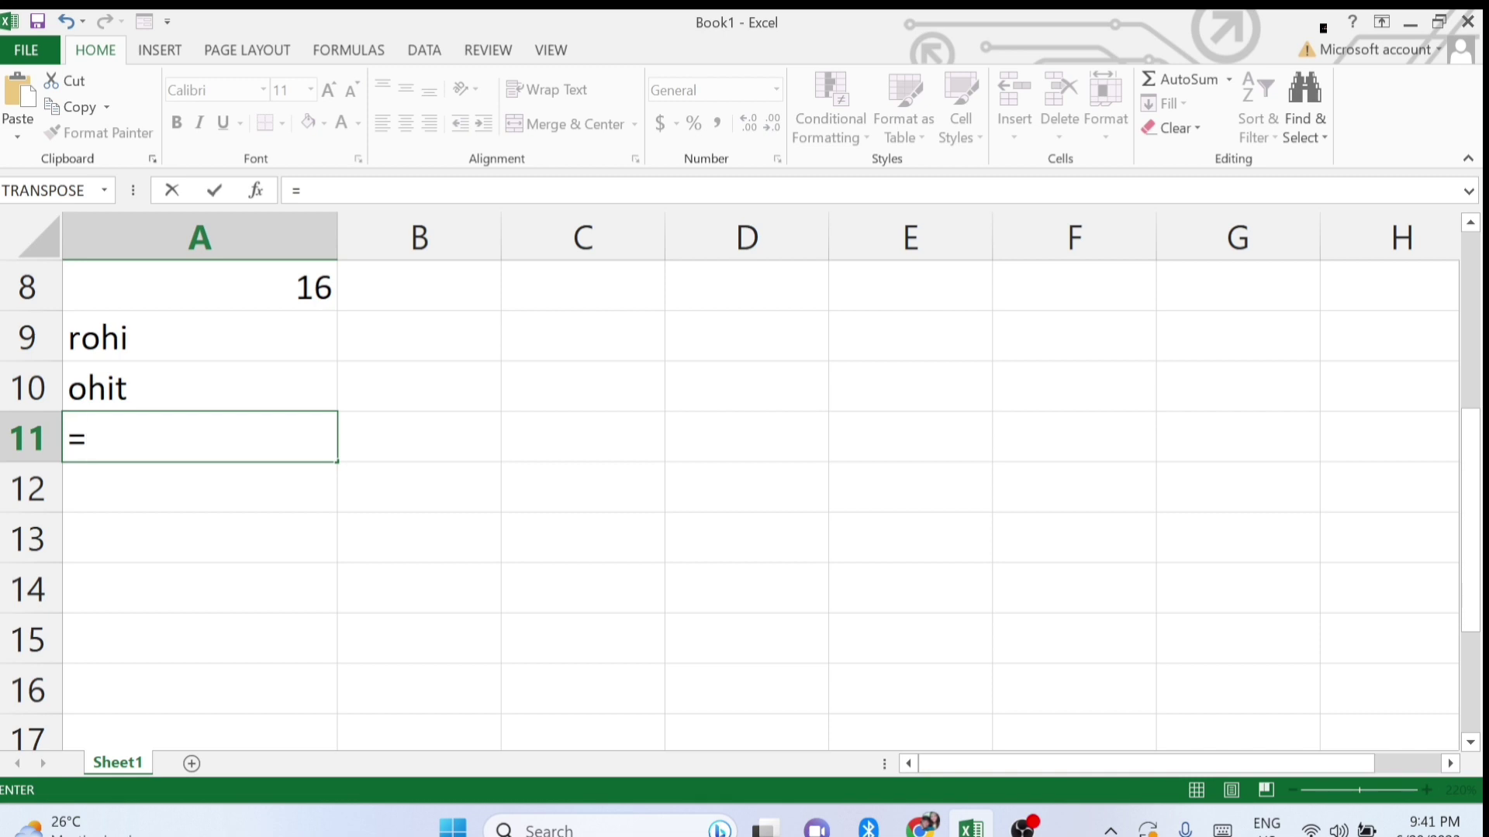
pyautogui.write('conc')
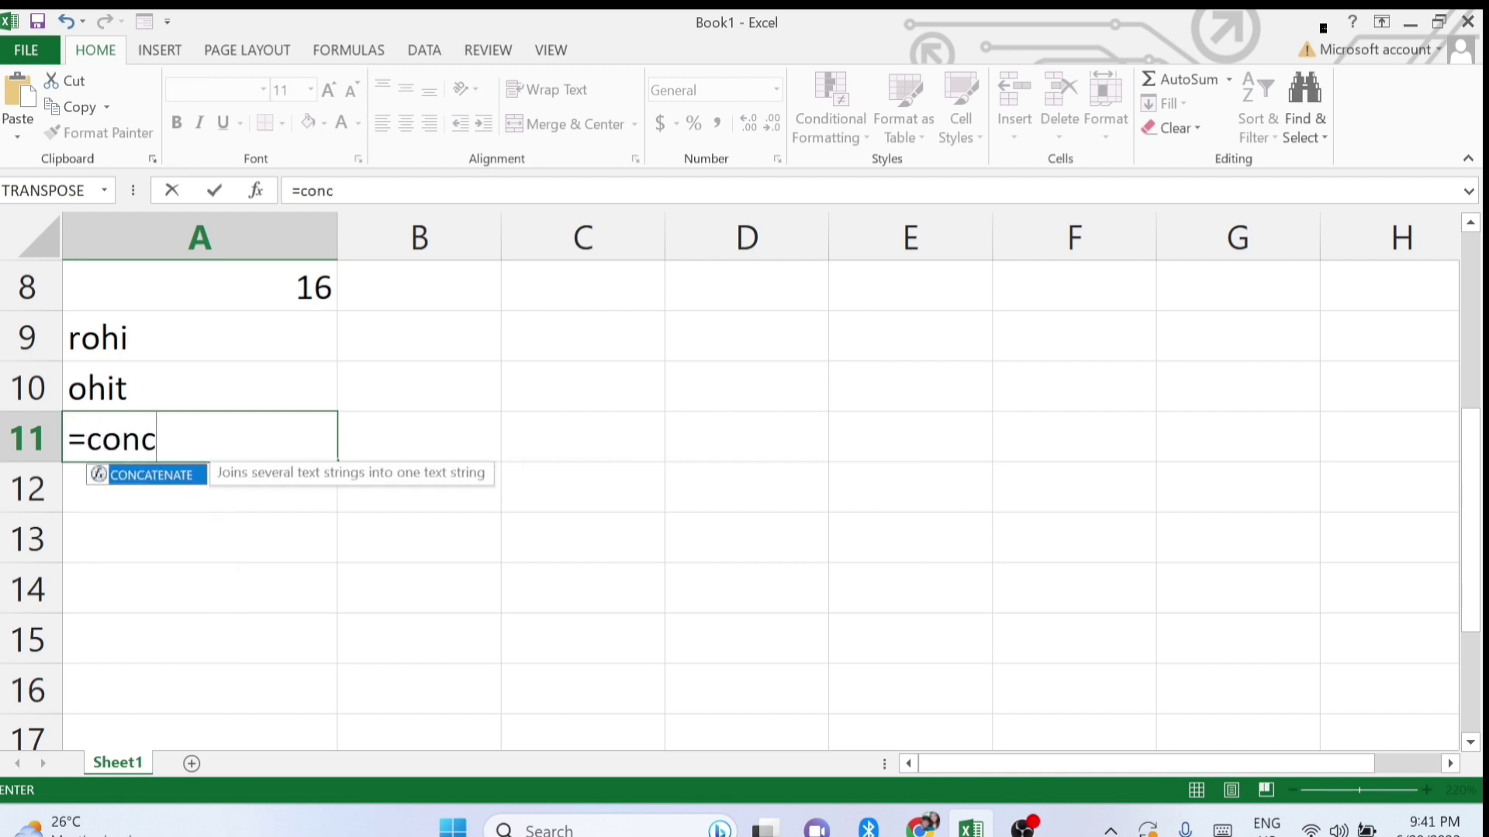
pyautogui.write('atenate')
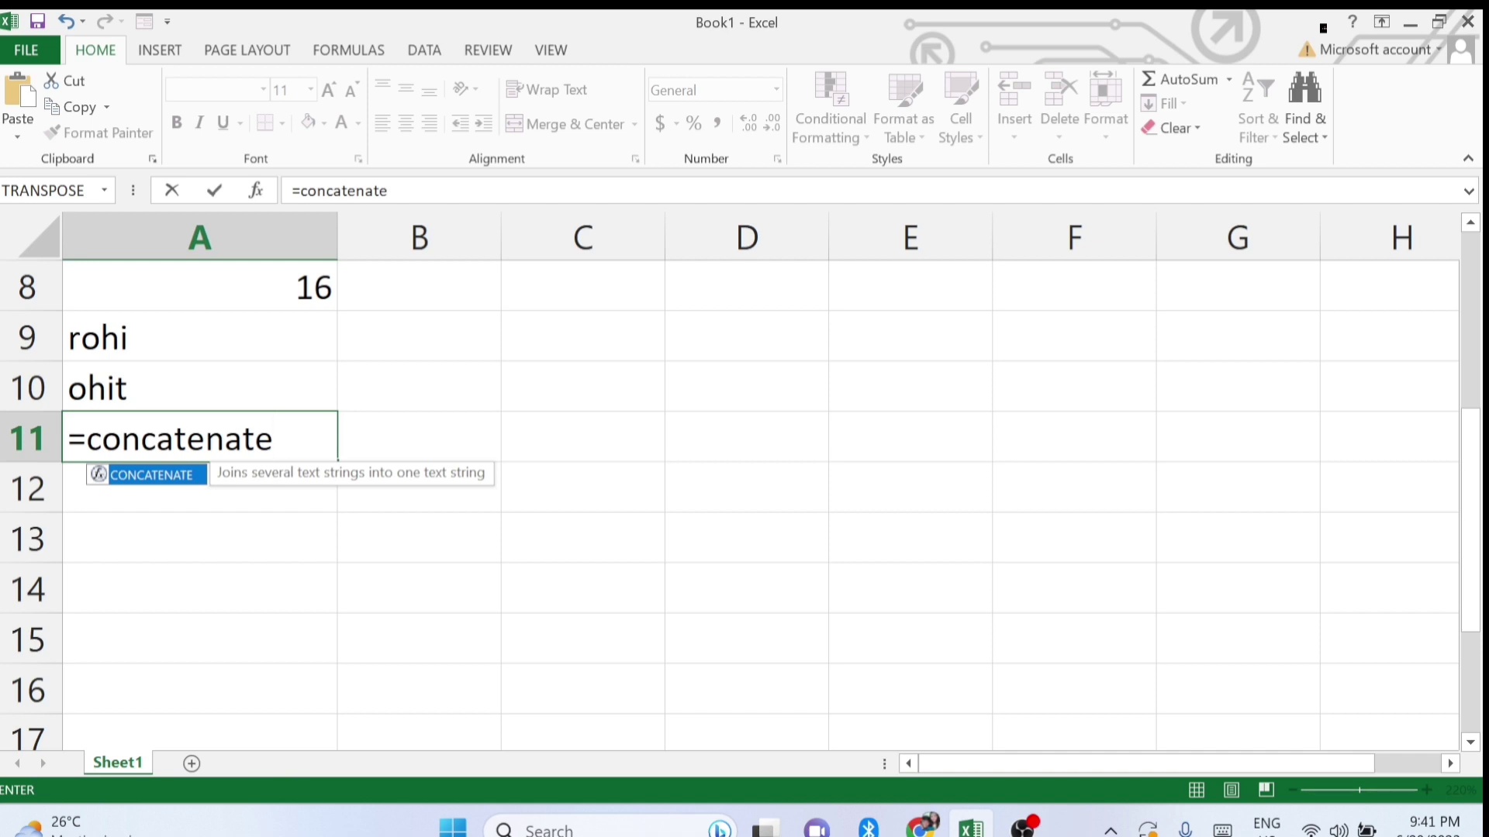
pyautogui.write('(')
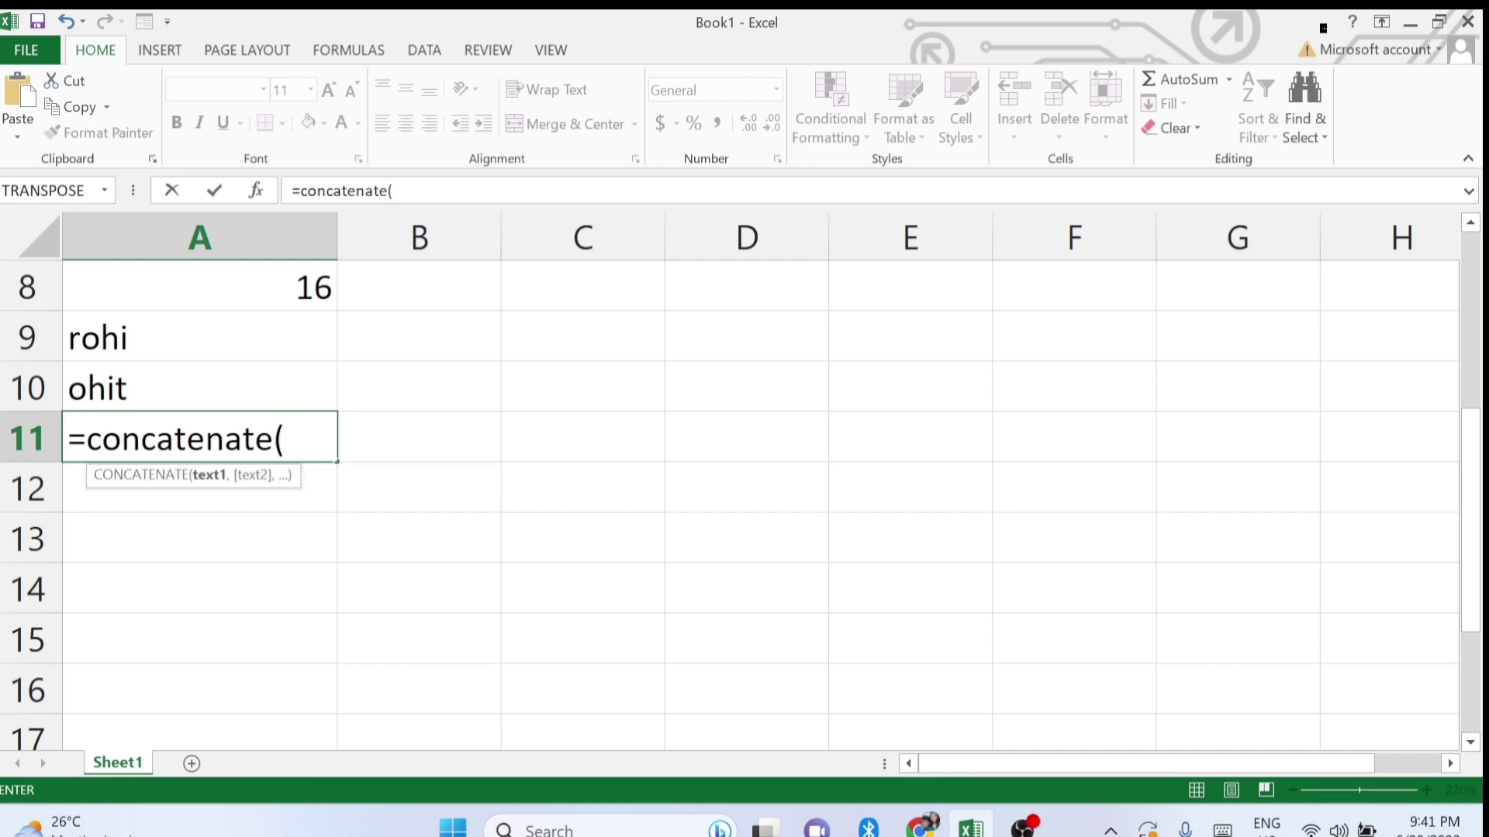
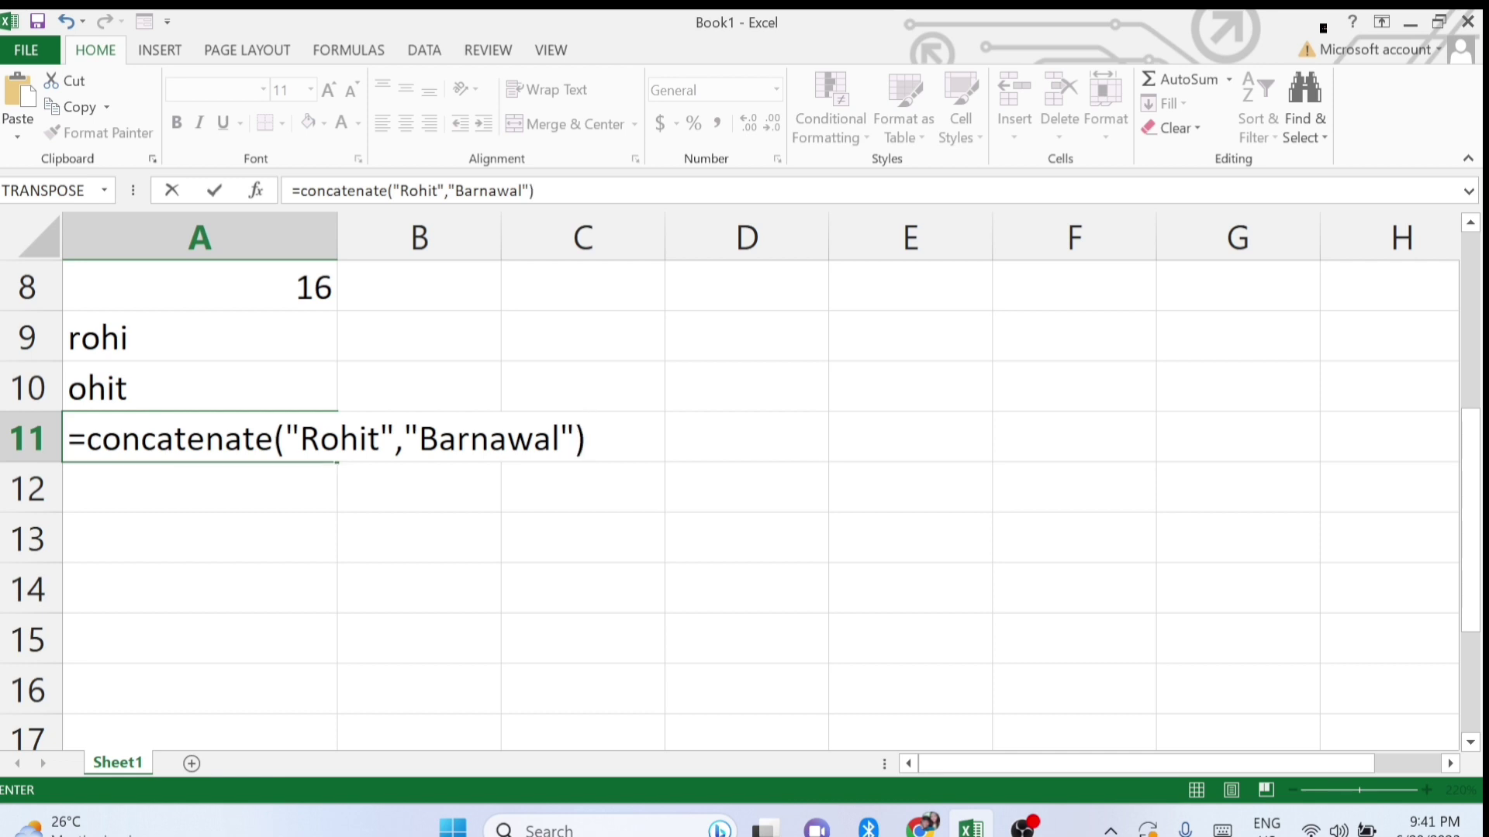
pyautogui.press('Return')
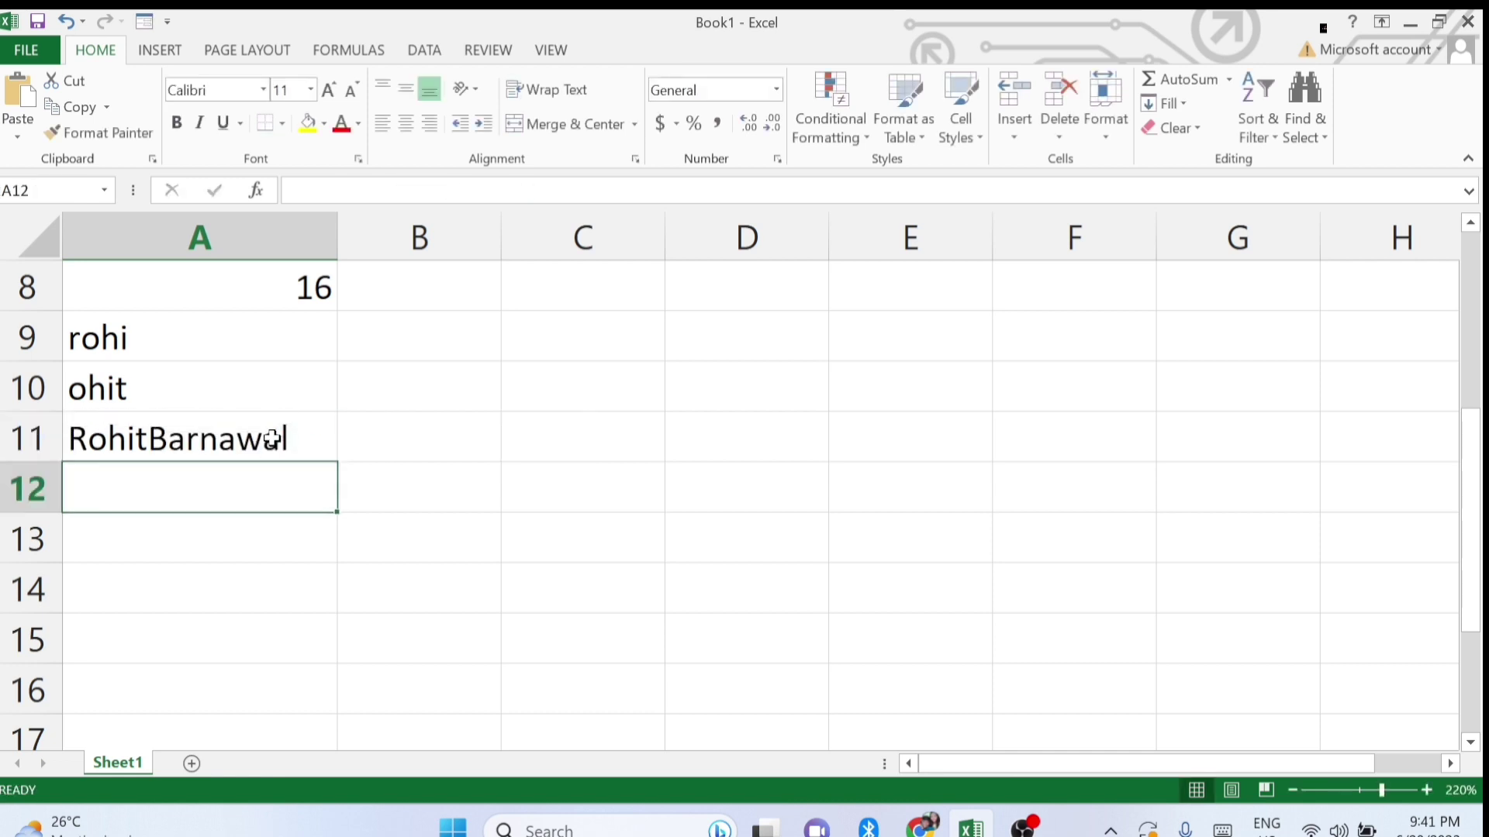
# Review the A11 CONCATENATE formula, undoing an accidental A15 reference, and keep it unchanged.
pyautogui.press('Up')
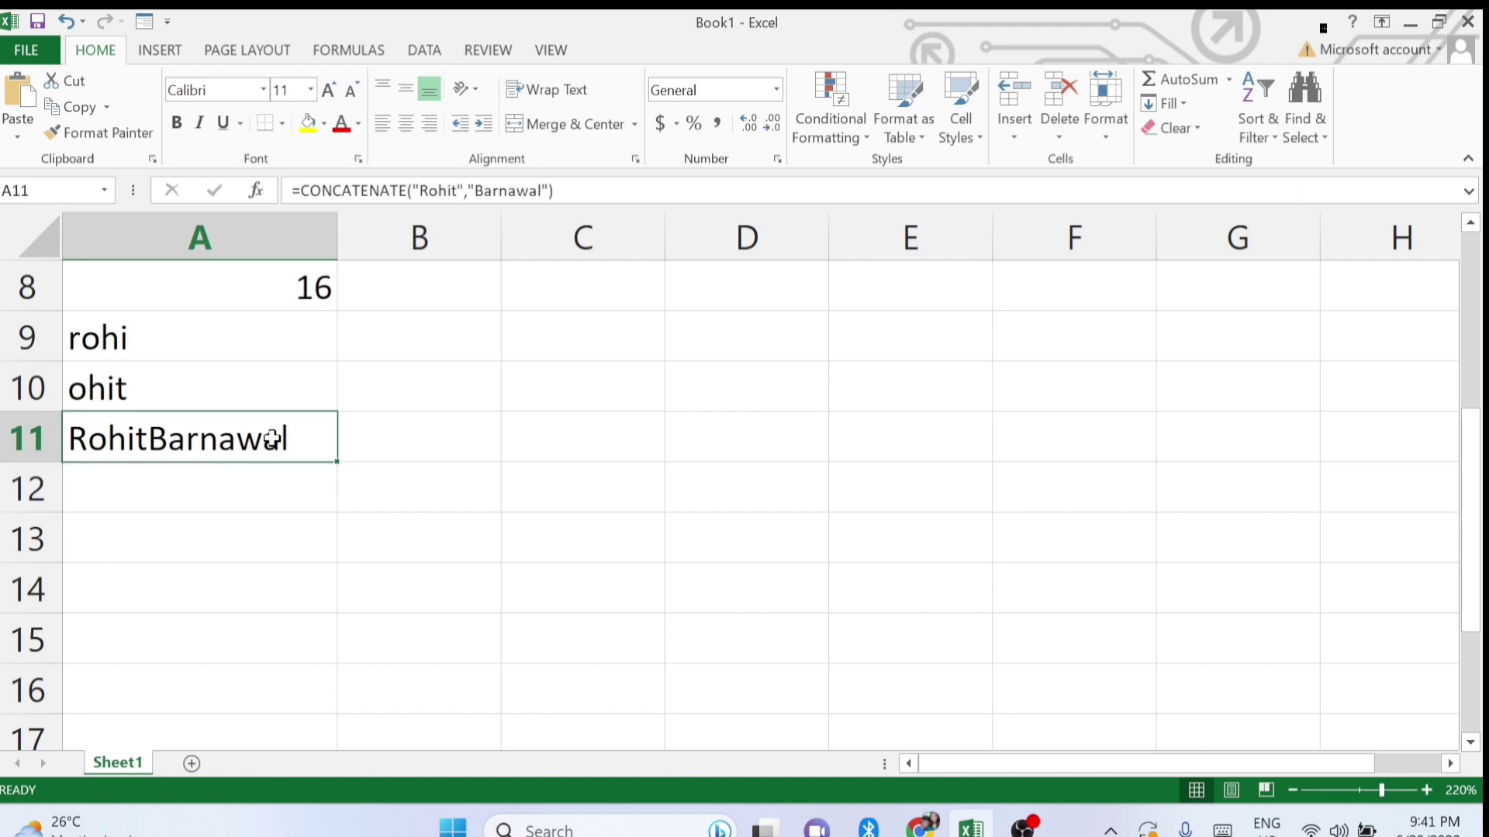
pyautogui.press('Down')
pyautogui.click(271, 439)
pyautogui.doubleClick(276, 439)
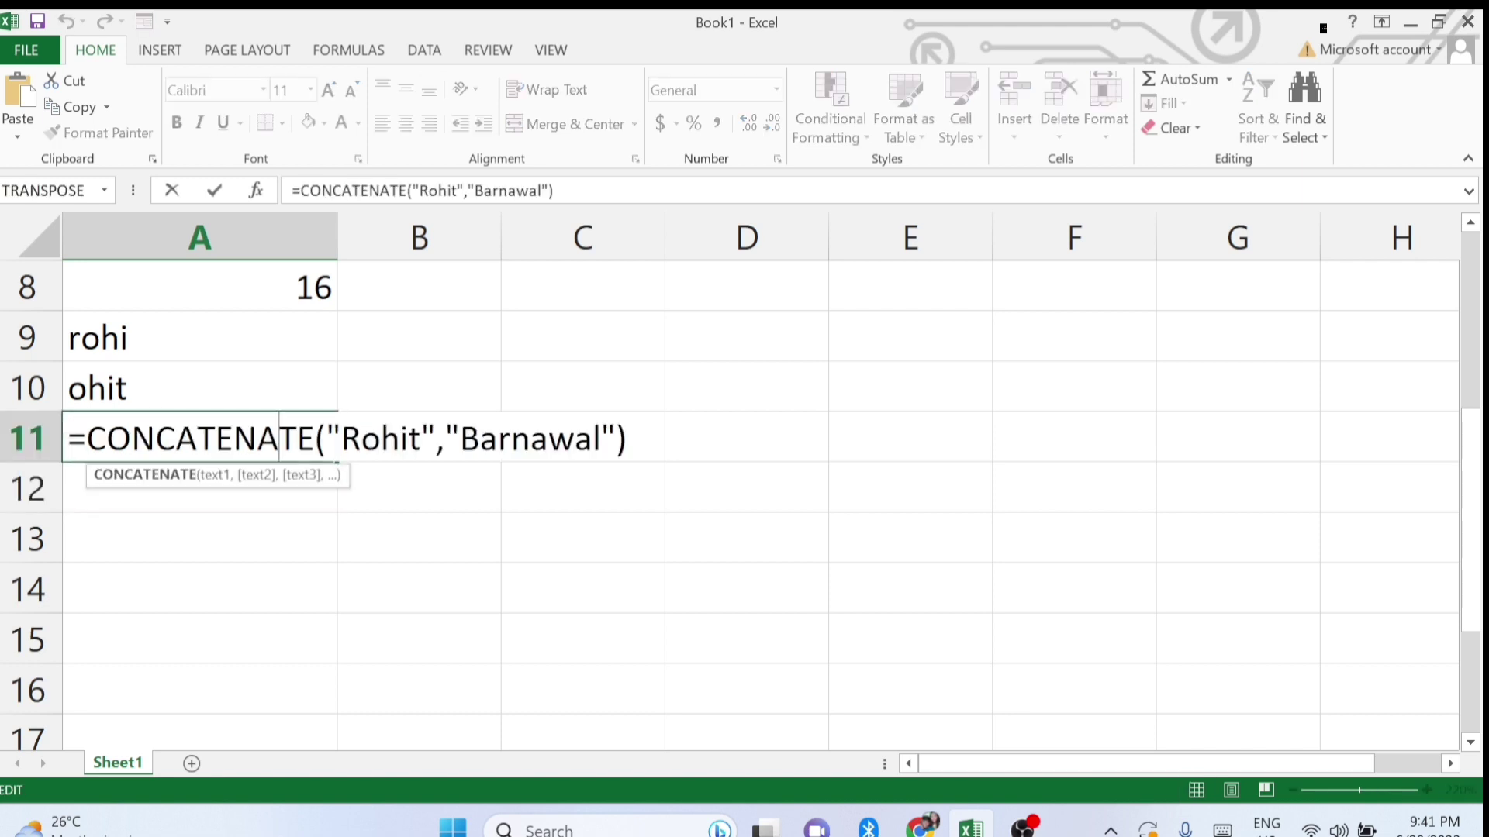
pyautogui.moveTo(86, 439); pyautogui.dragTo(314, 439)
pyautogui.click(246, 613)
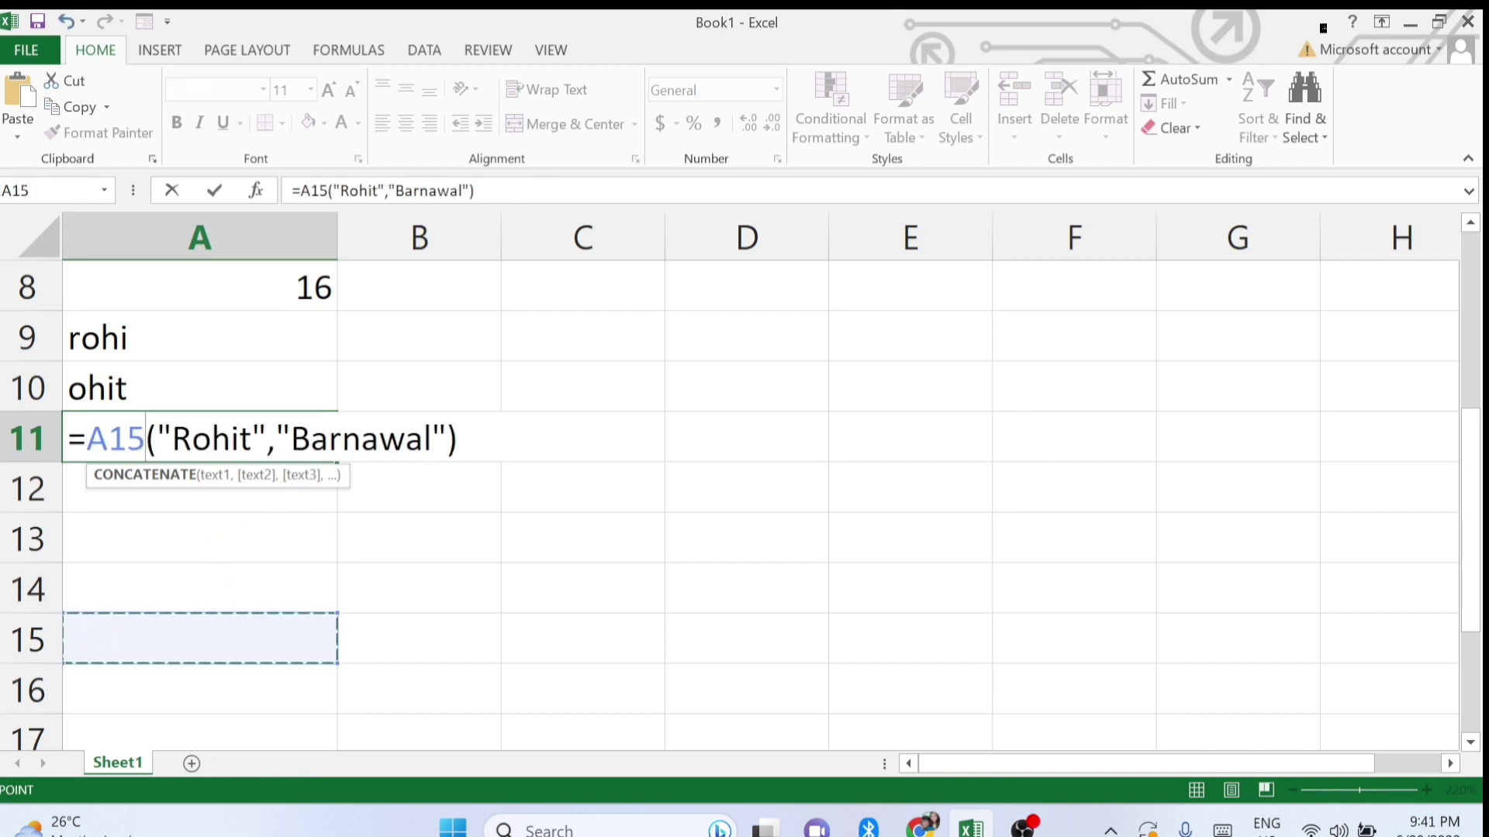
pyautogui.hotkey('ctrl', 'z')
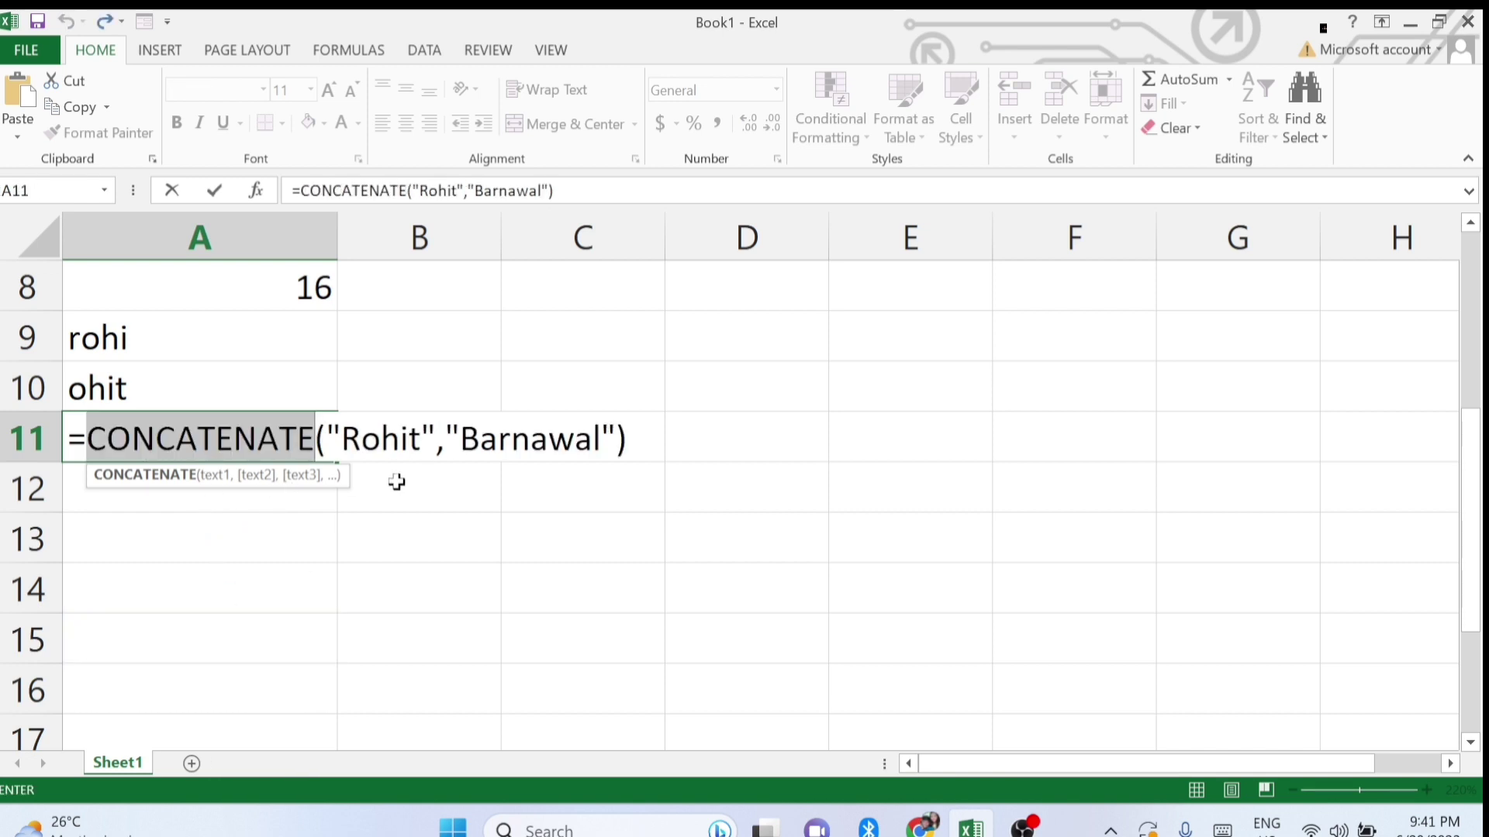
pyautogui.press('Return')
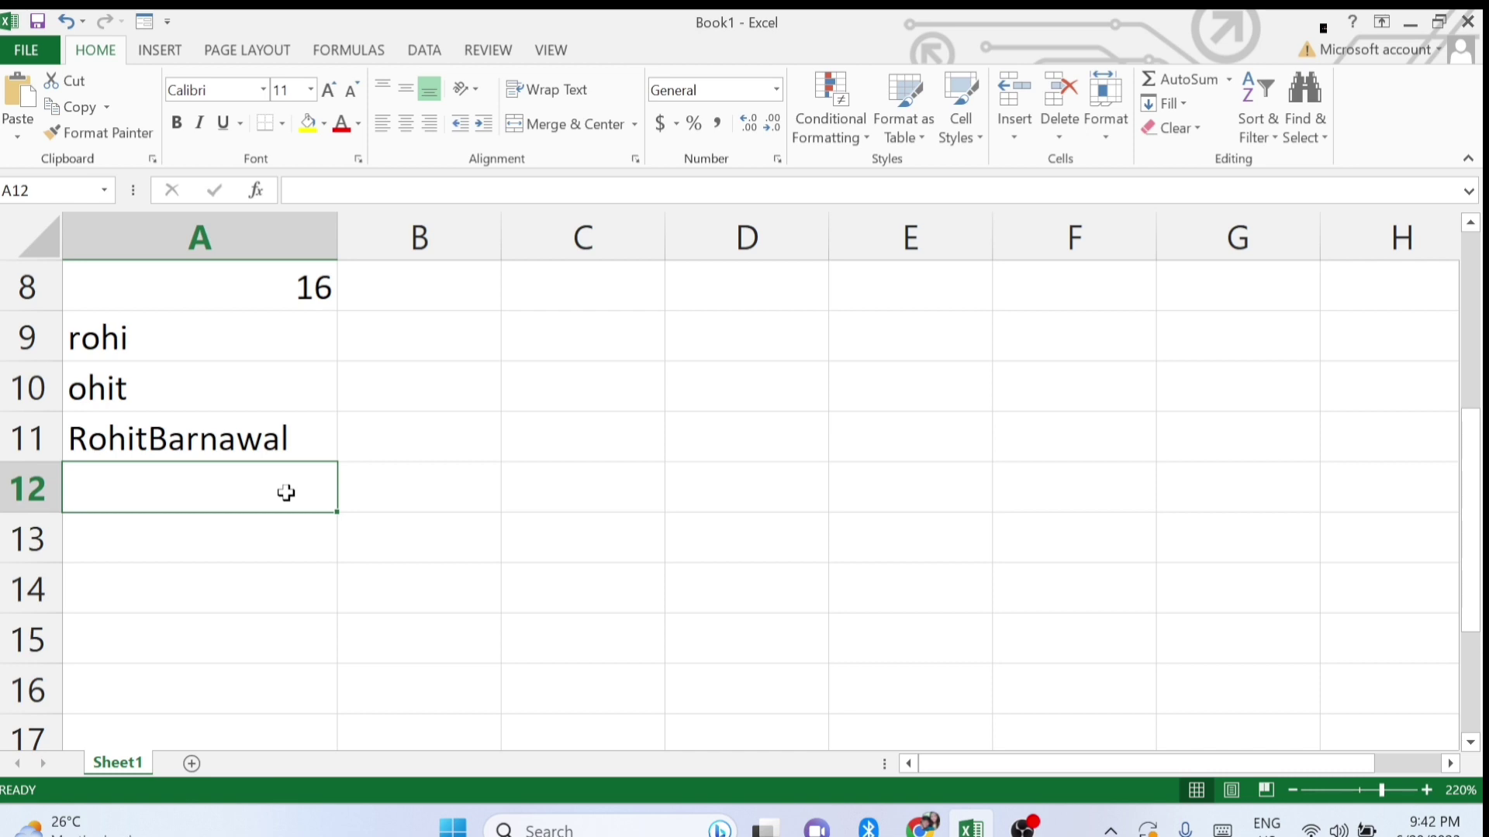
# Enter =UPPER("<name>") in A12 to show the sample name in capitals.
pyautogui.write('=upper')
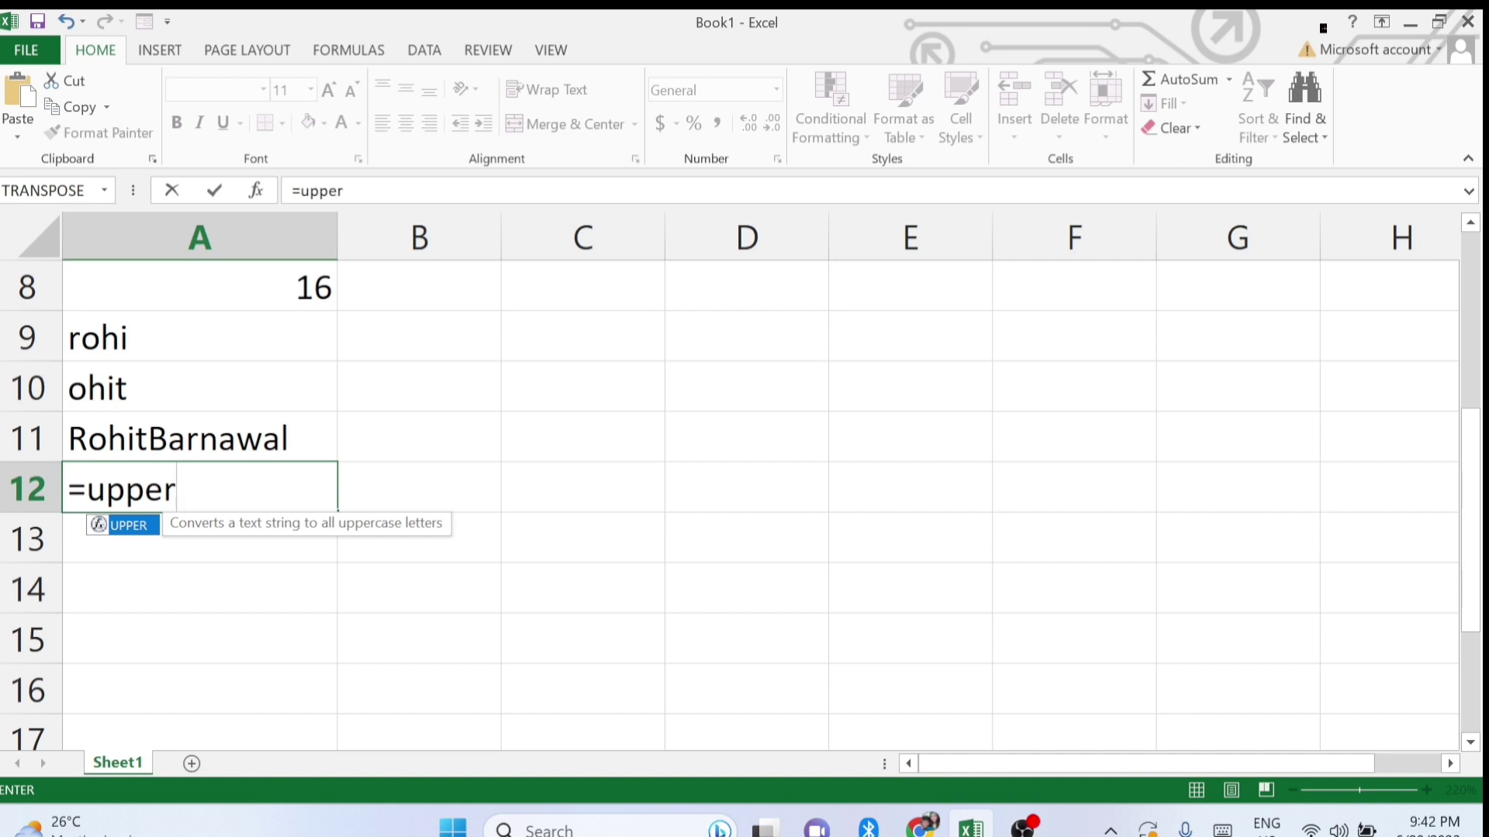
pyautogui.write("('r")
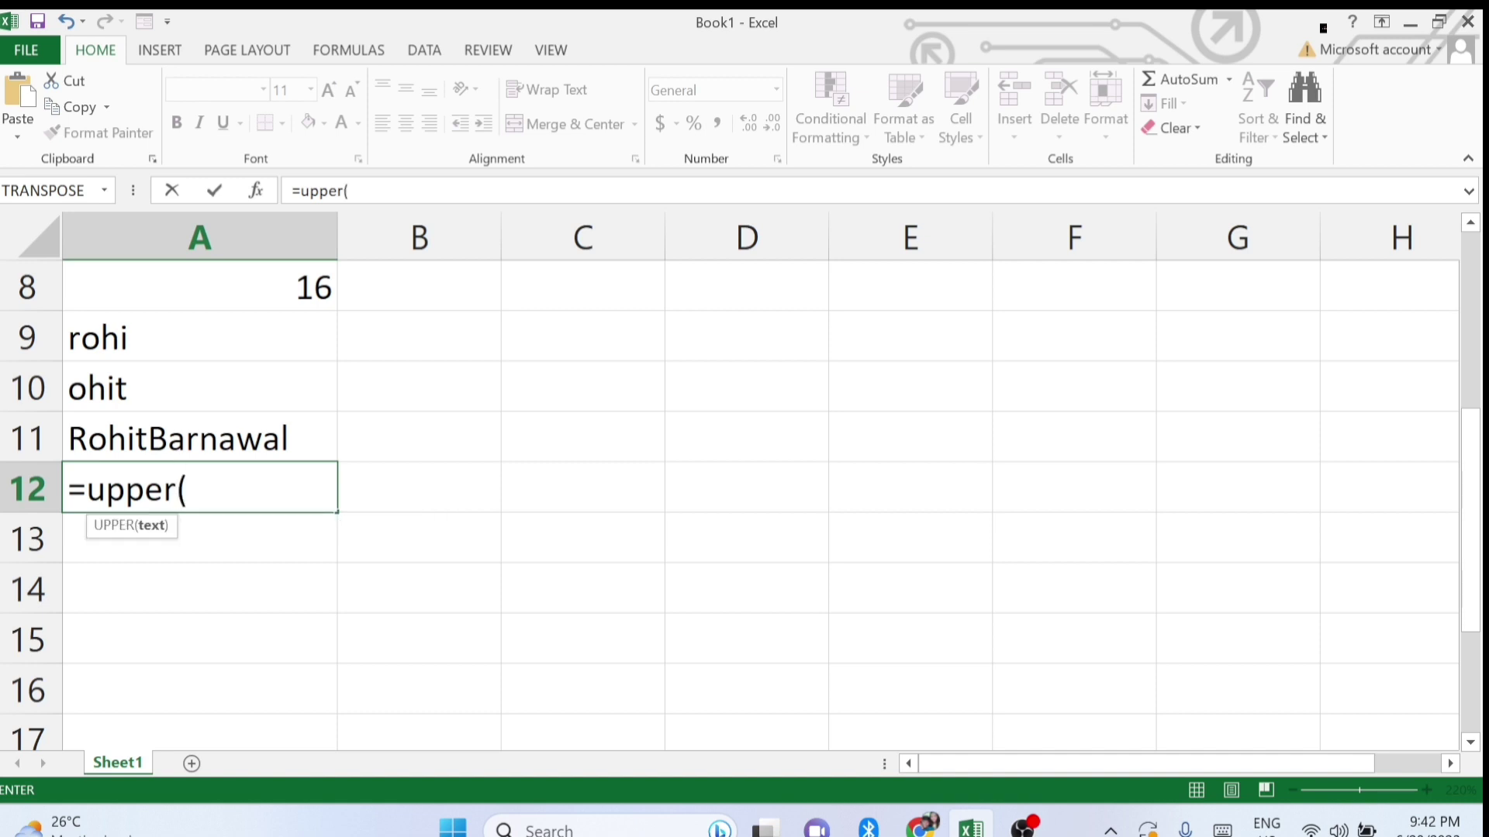
pyautogui.press('BackSpace')
pyautogui.press('BackSpace')
pyautogui.write('"rohit')
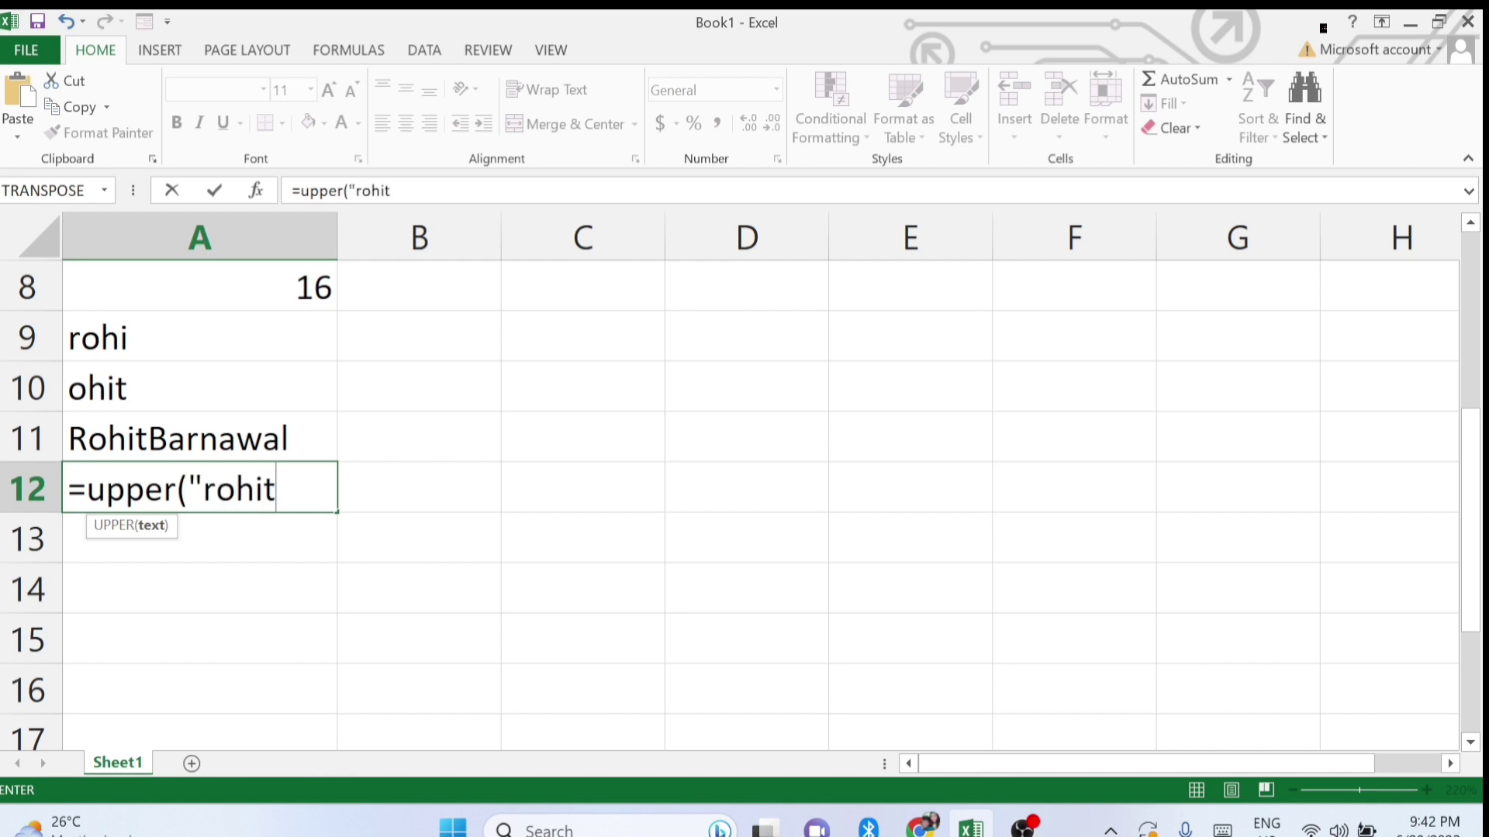
pyautogui.write('")')
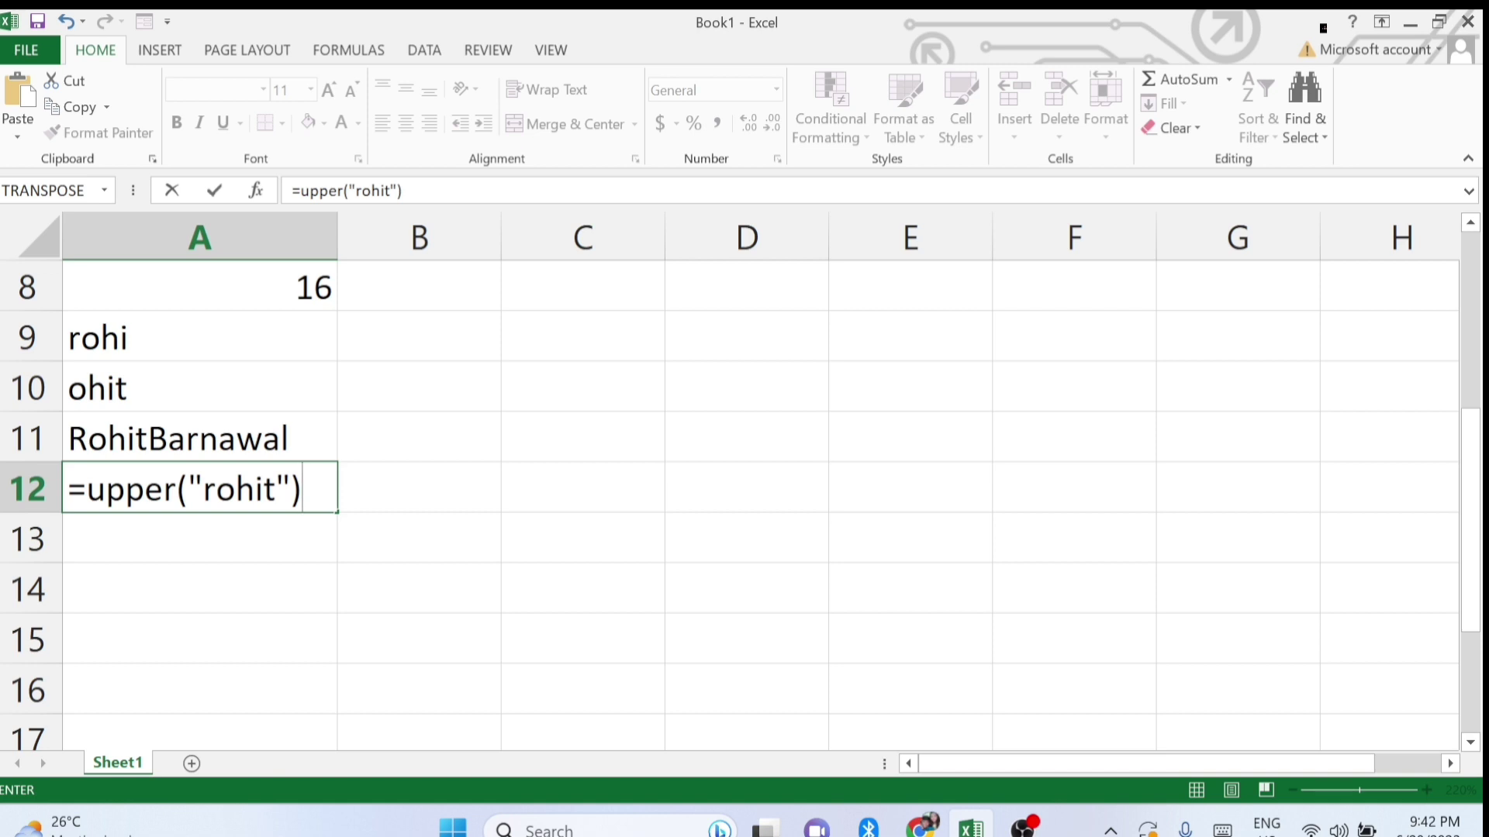
pyautogui.press('Return')
# Recheck the UPPER formula in A12 and confirm it unchanged.
pyautogui.click(174, 494)
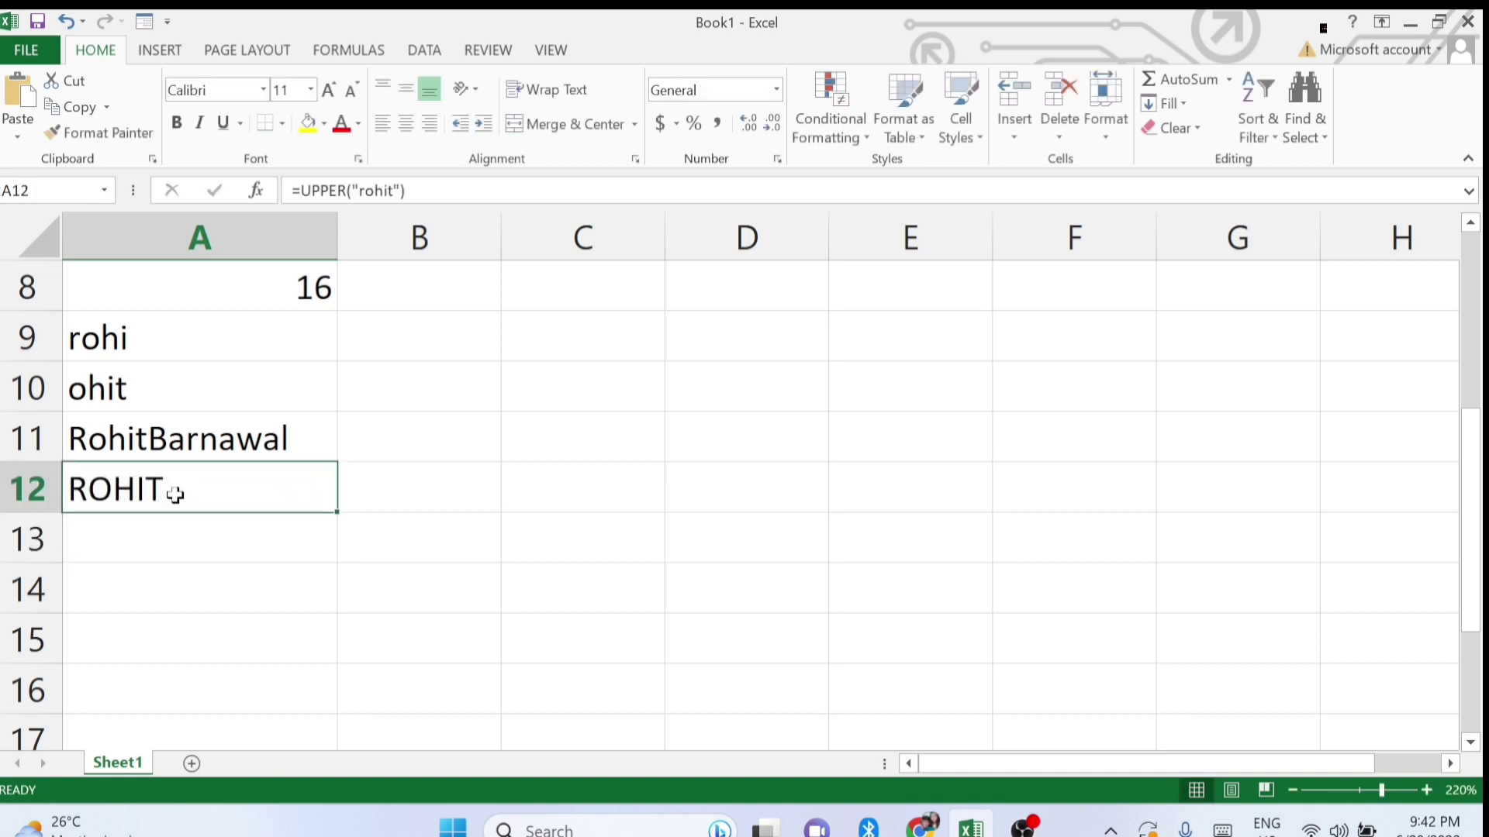
pyautogui.doubleClick(130, 490)
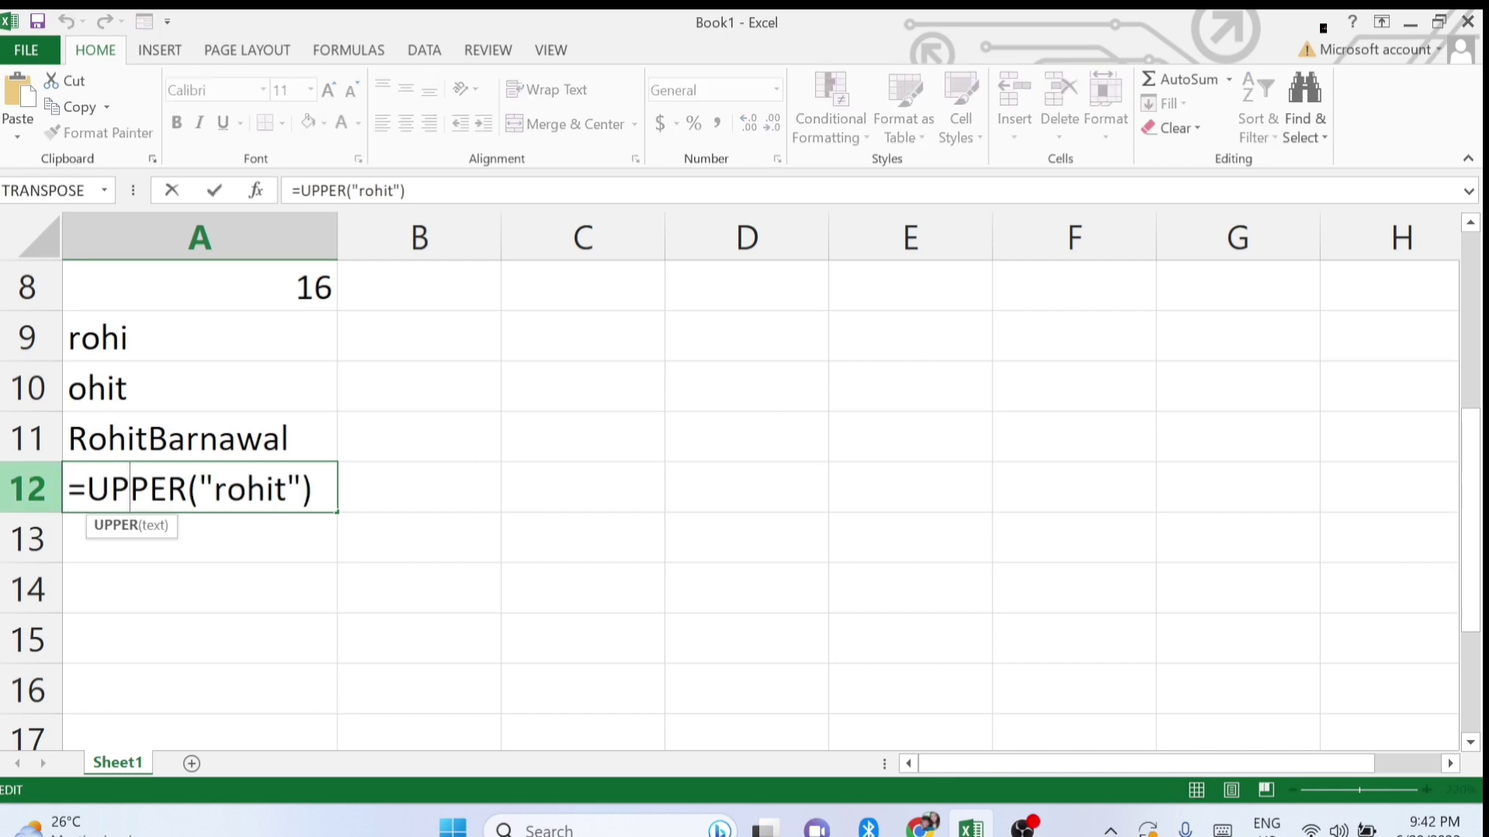
pyautogui.click(314, 490)
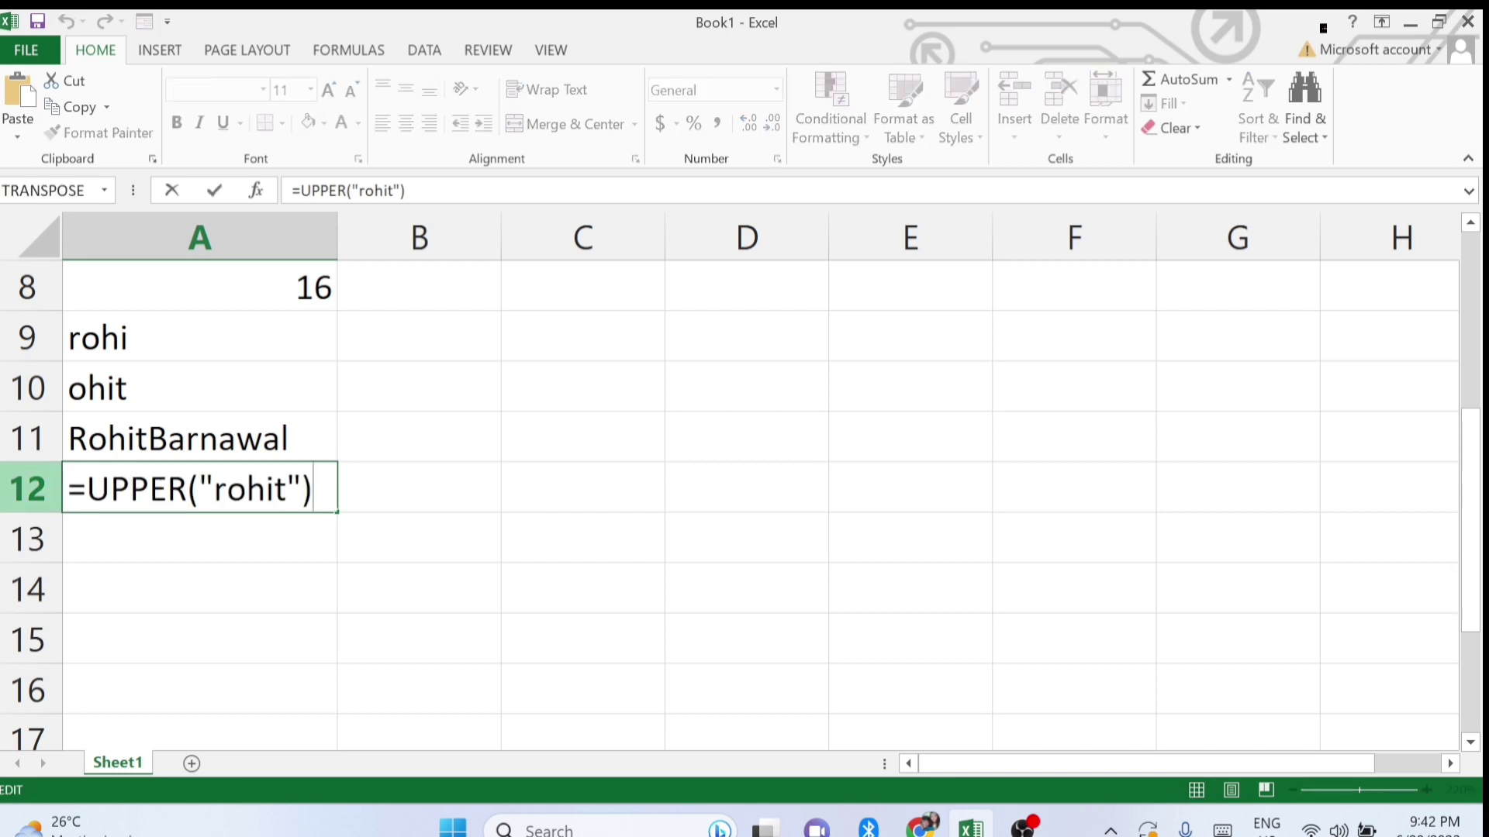
pyautogui.press('Return')
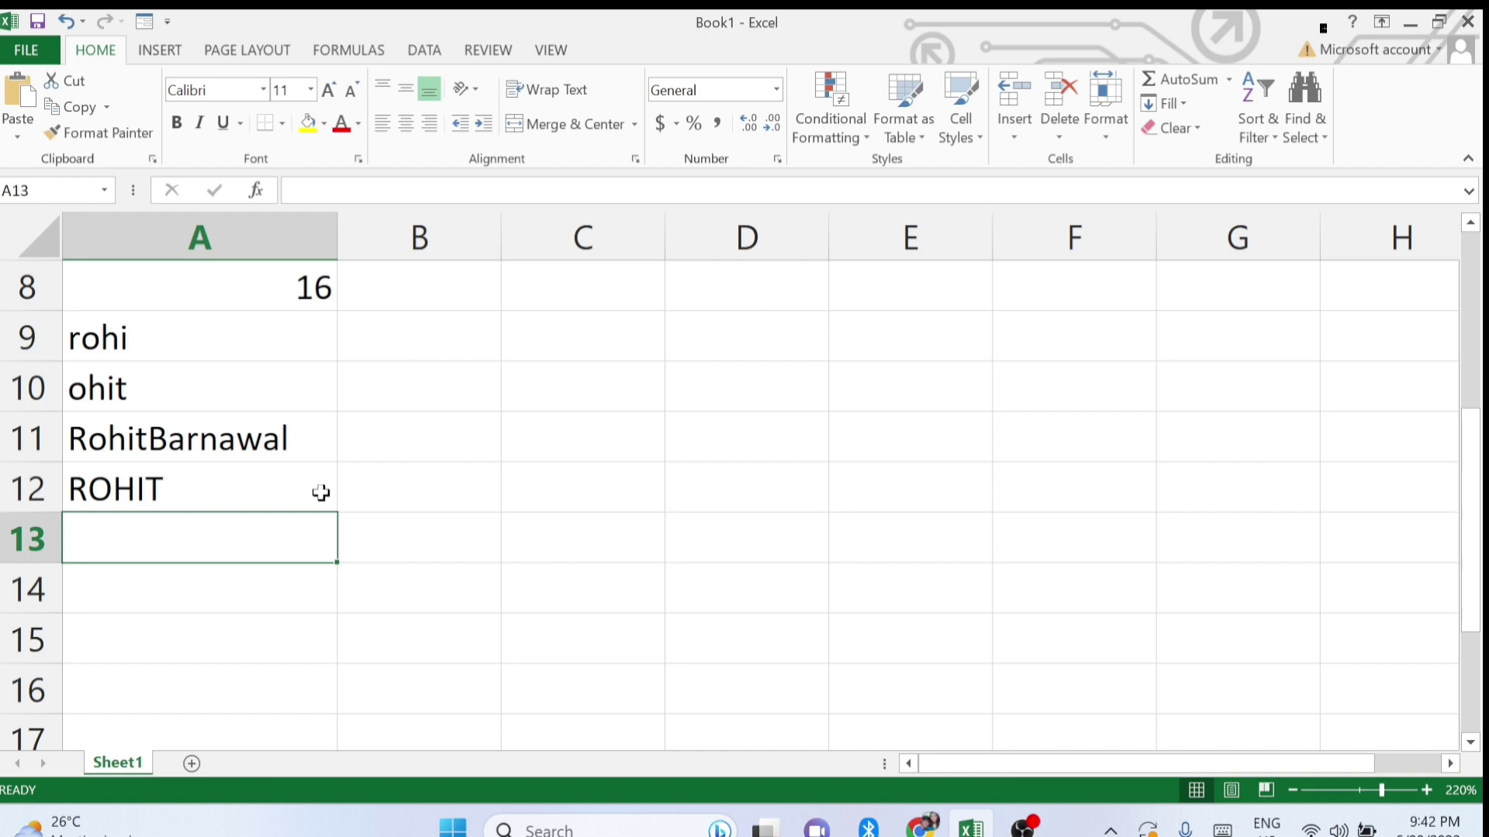
# Enter =LOWER("<NAME>") in A13 to show the sample name in lowercase.
pyautogui.write('=low')
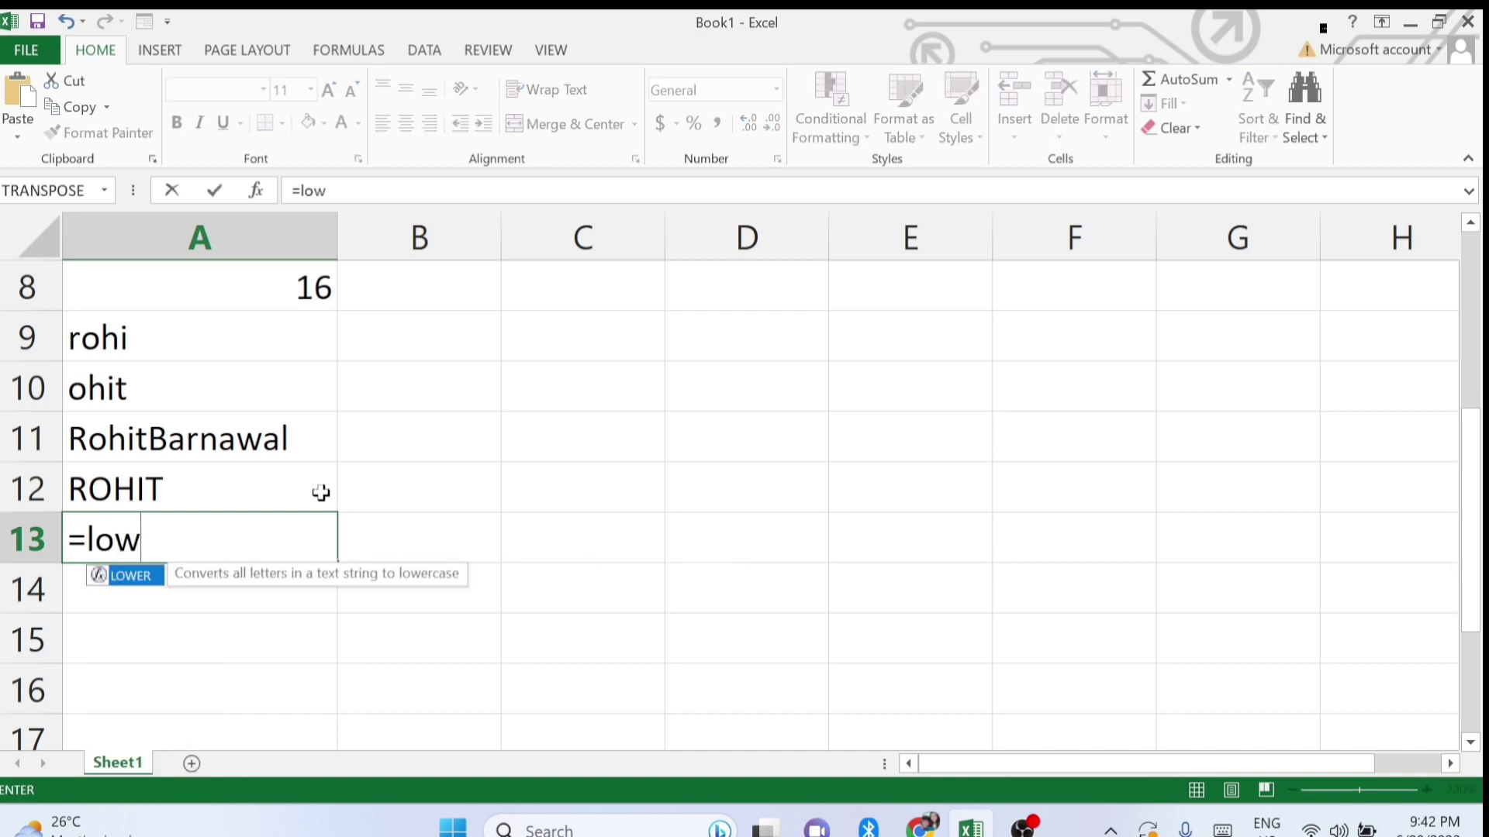
pyautogui.write('er(')
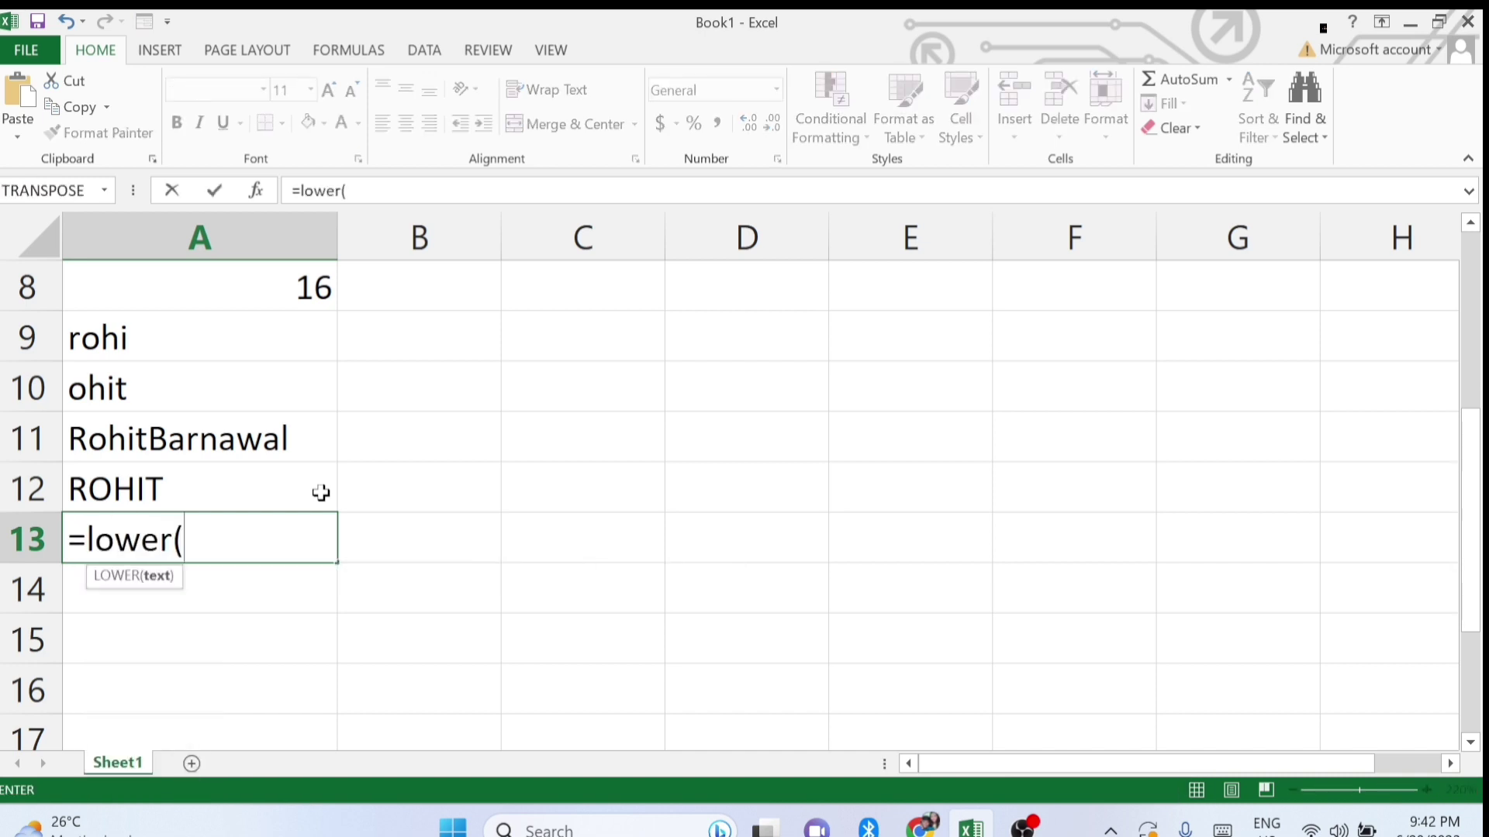
pyautogui.write('"ROG')
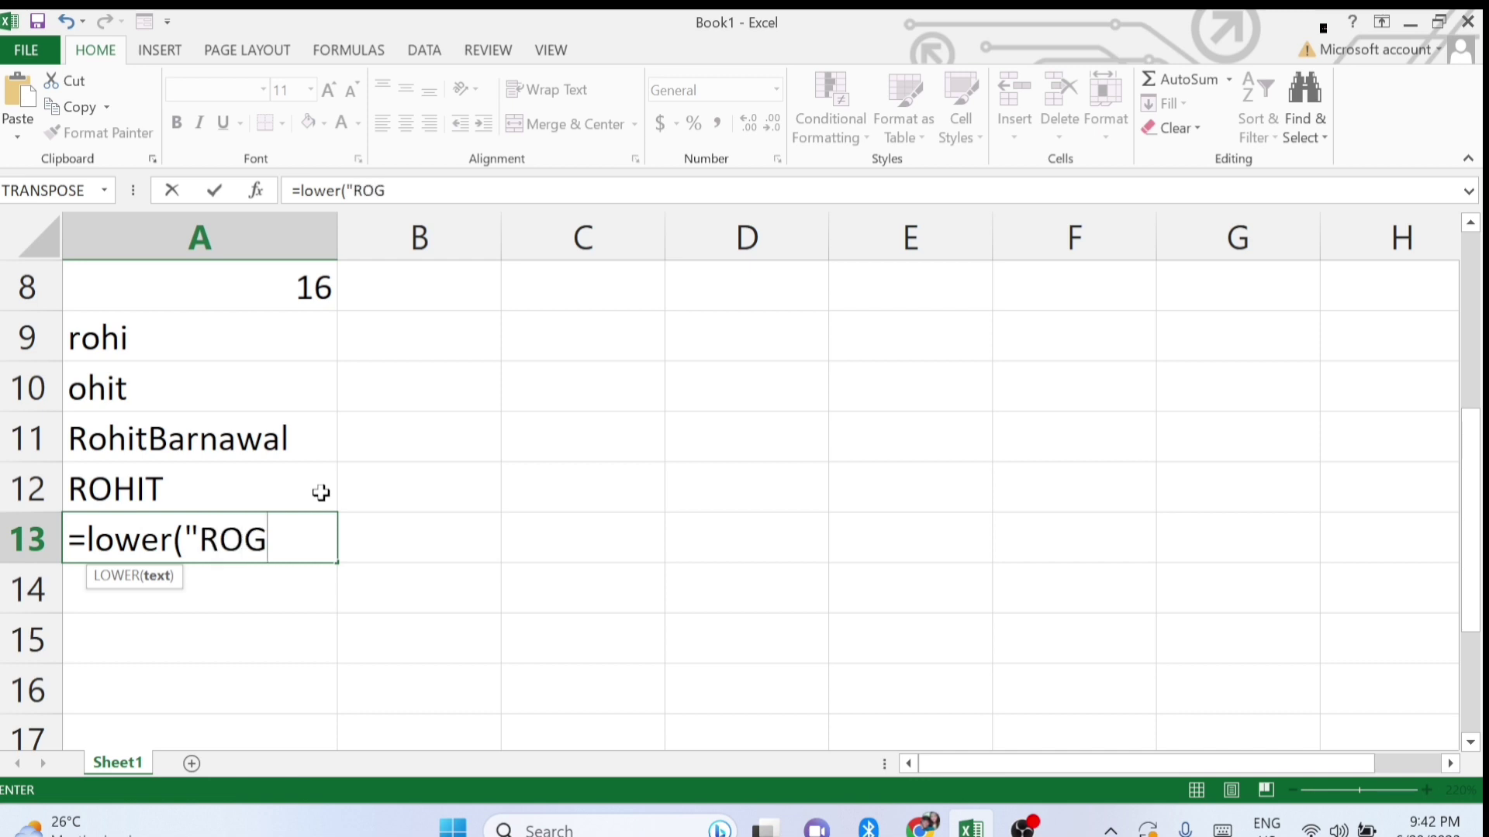
pyautogui.press('BackSpace')
pyautogui.write('HIT')
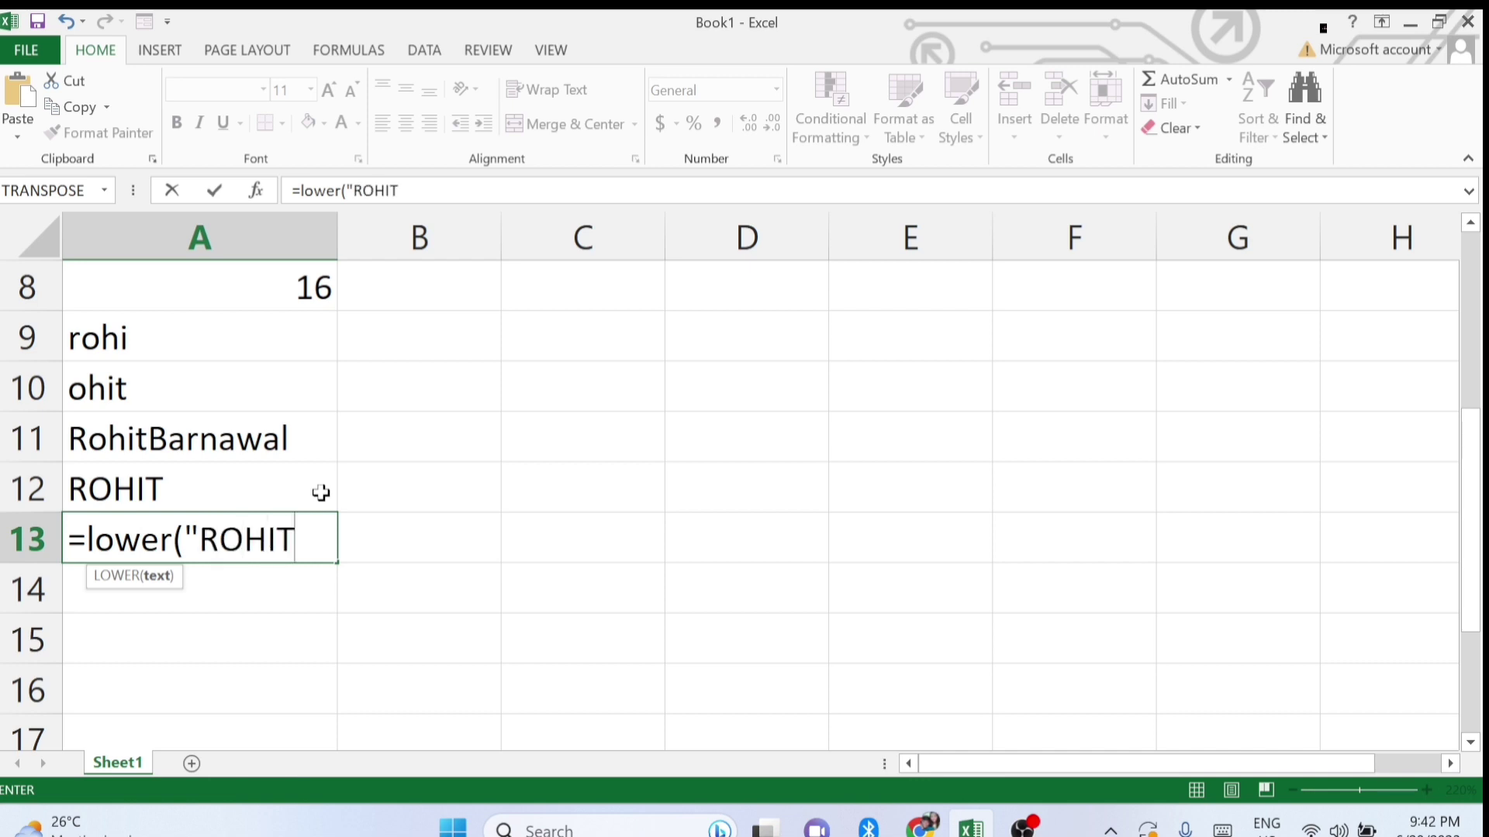
pyautogui.write('")')
pyautogui.press('Return')
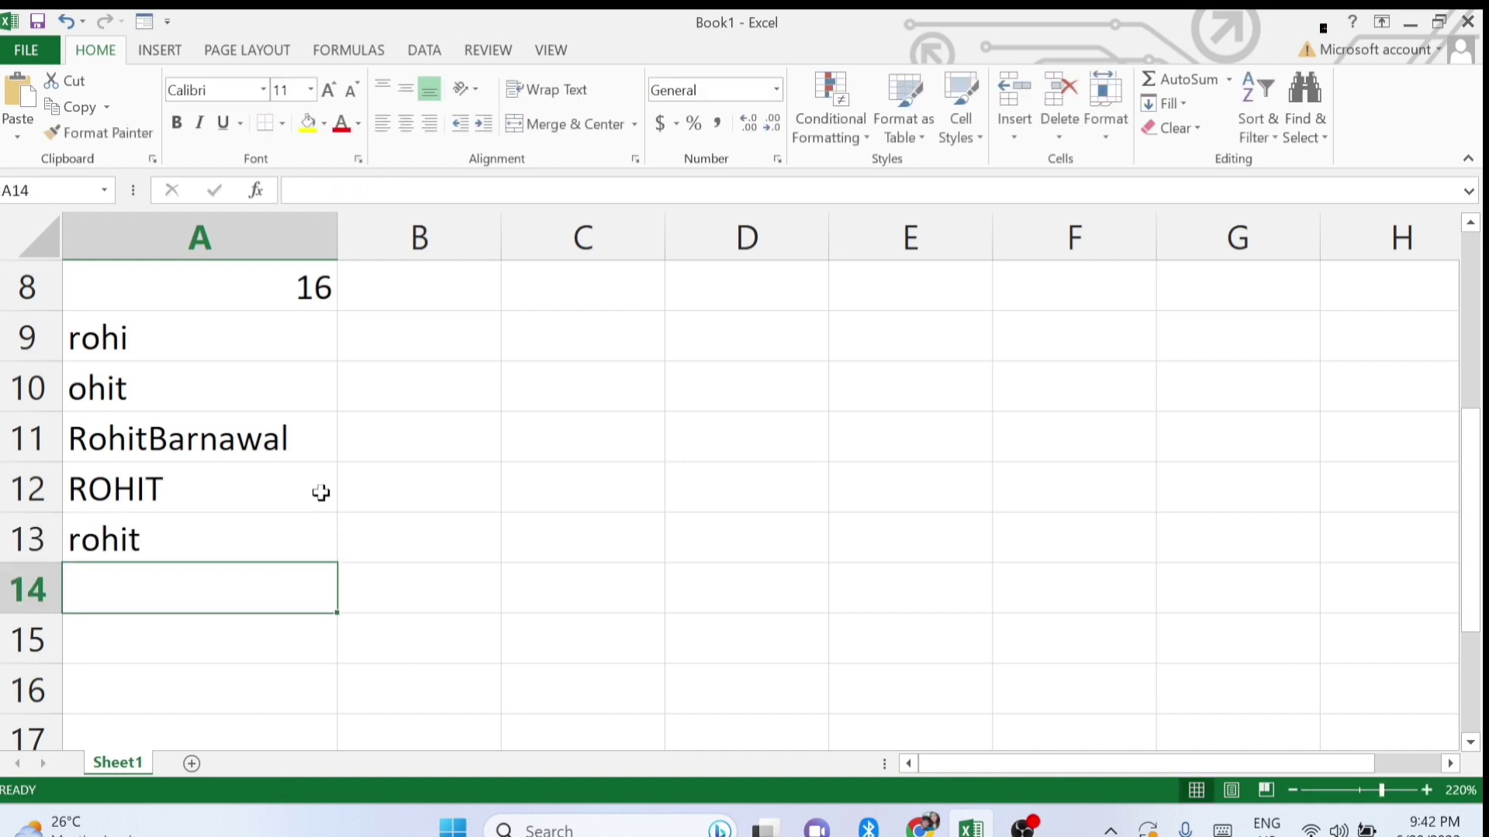
# Review the UPPER formula in A12 and LOWER formula in A13, keeping both unchanged.
pyautogui.press('Up')
pyautogui.doubleClick(198, 488)
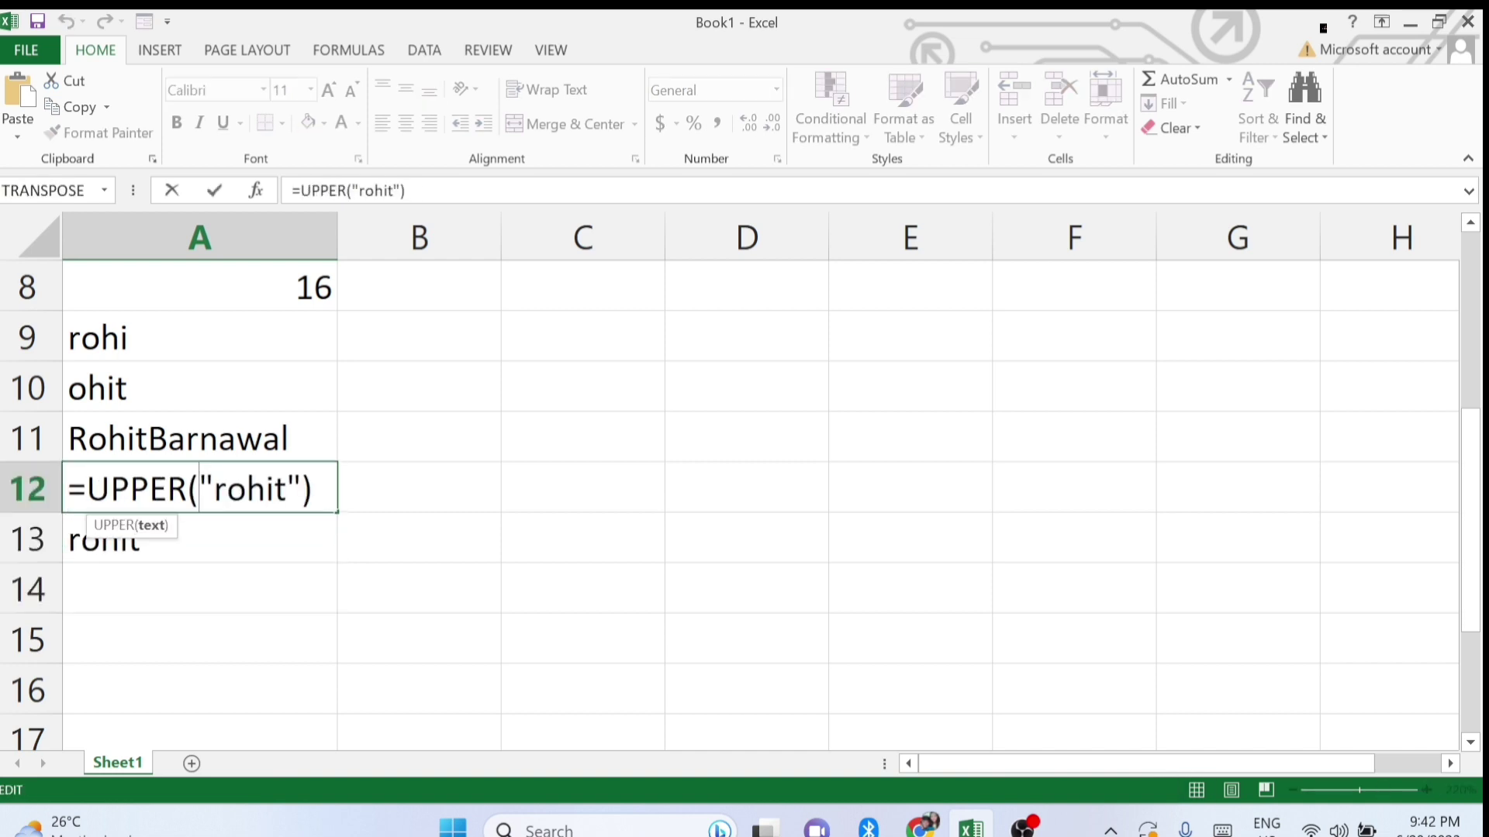
pyautogui.press('Return')
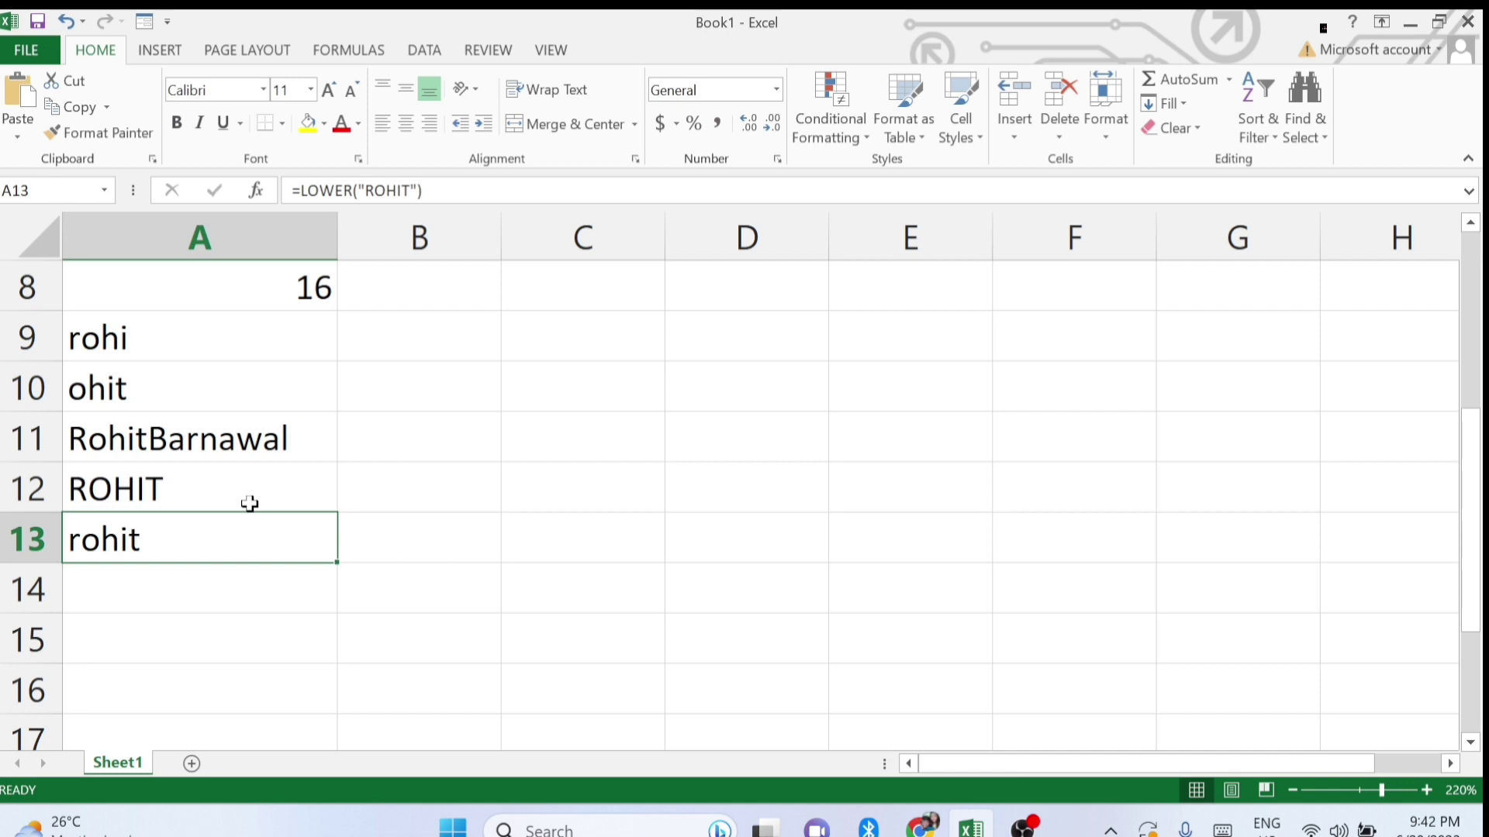
pyautogui.doubleClick(176, 534)
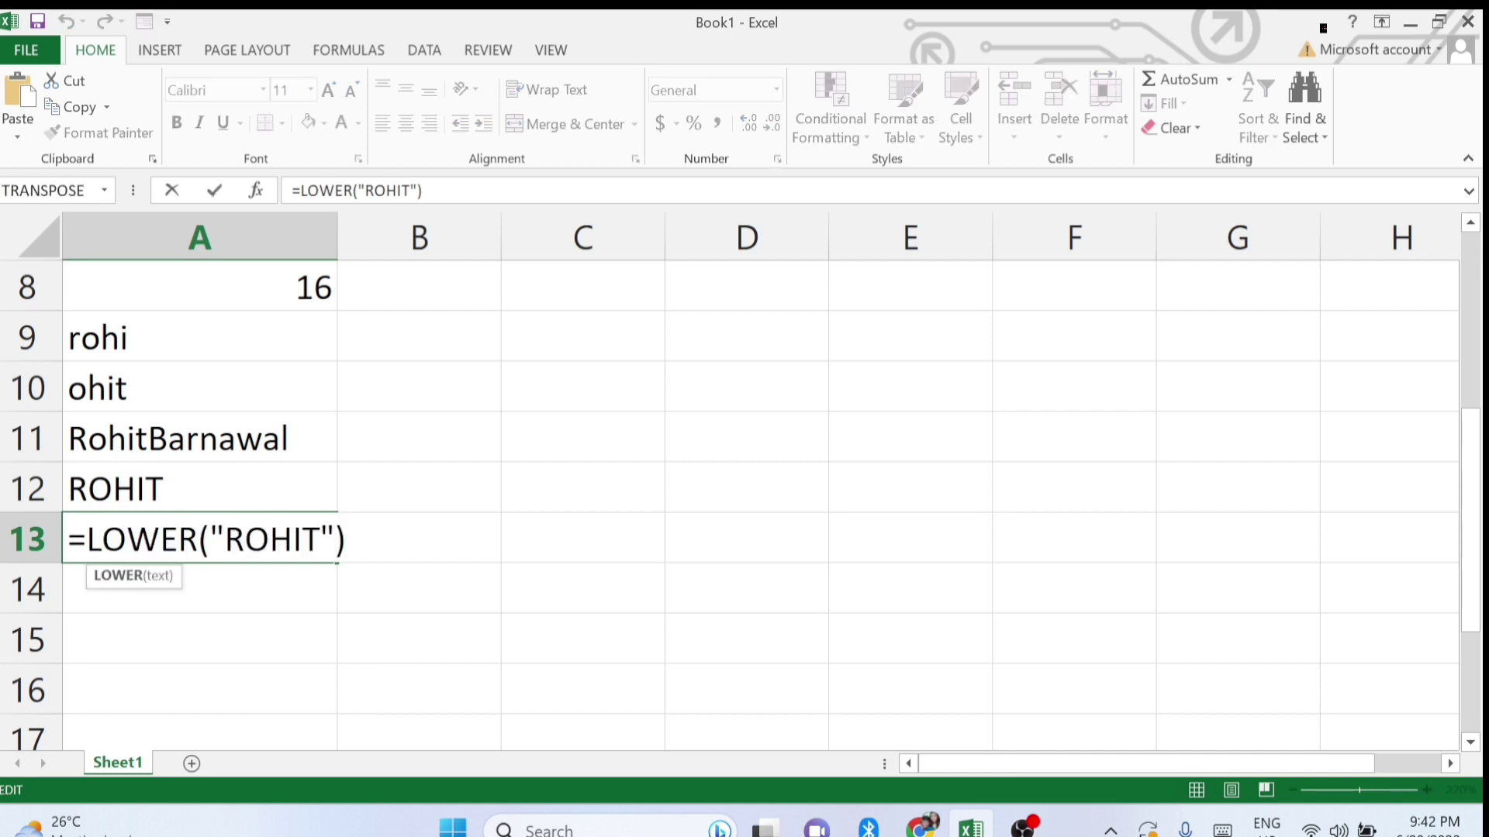
pyautogui.press('Return')
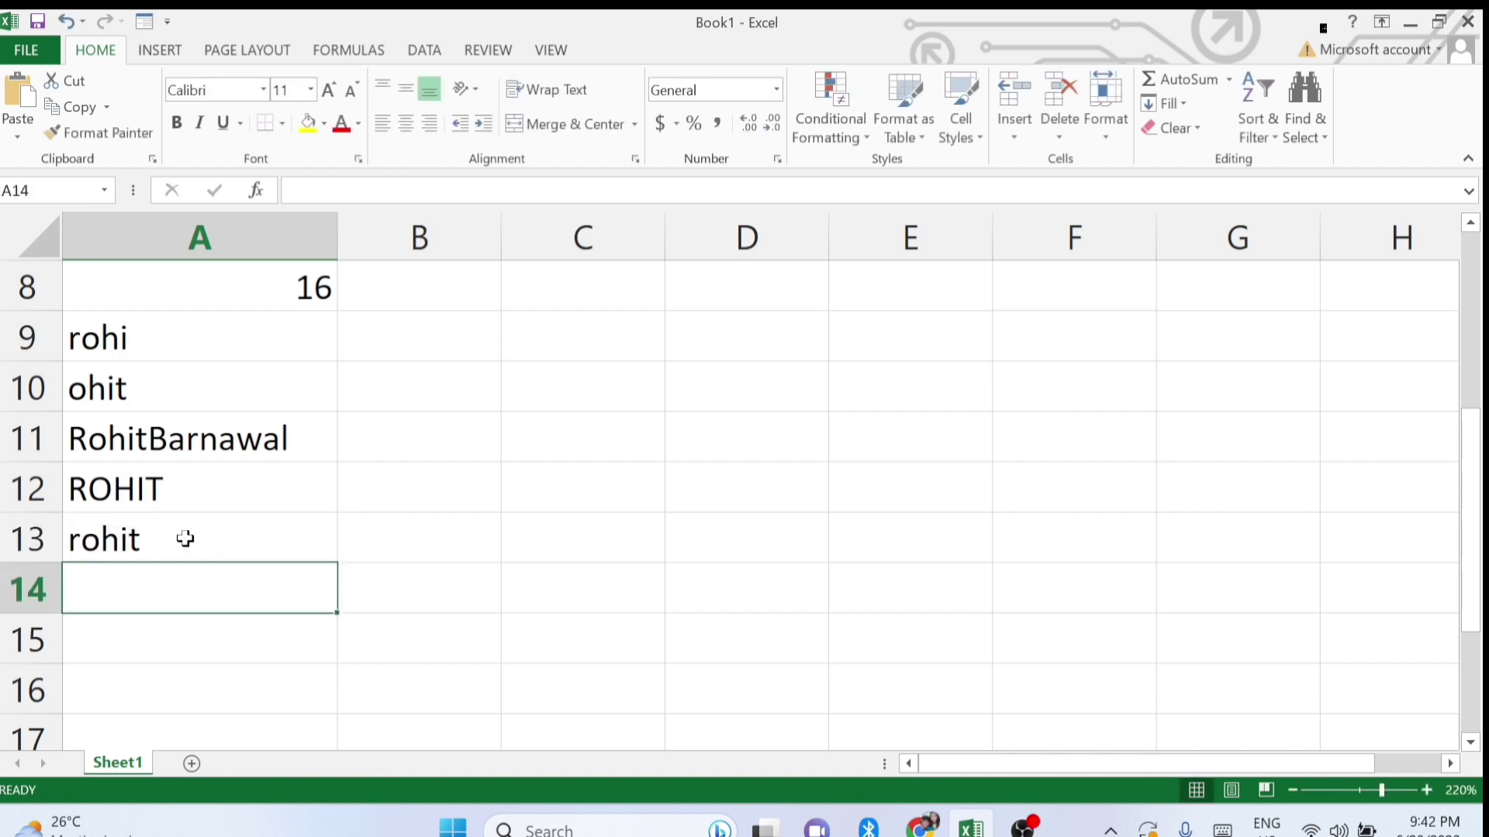